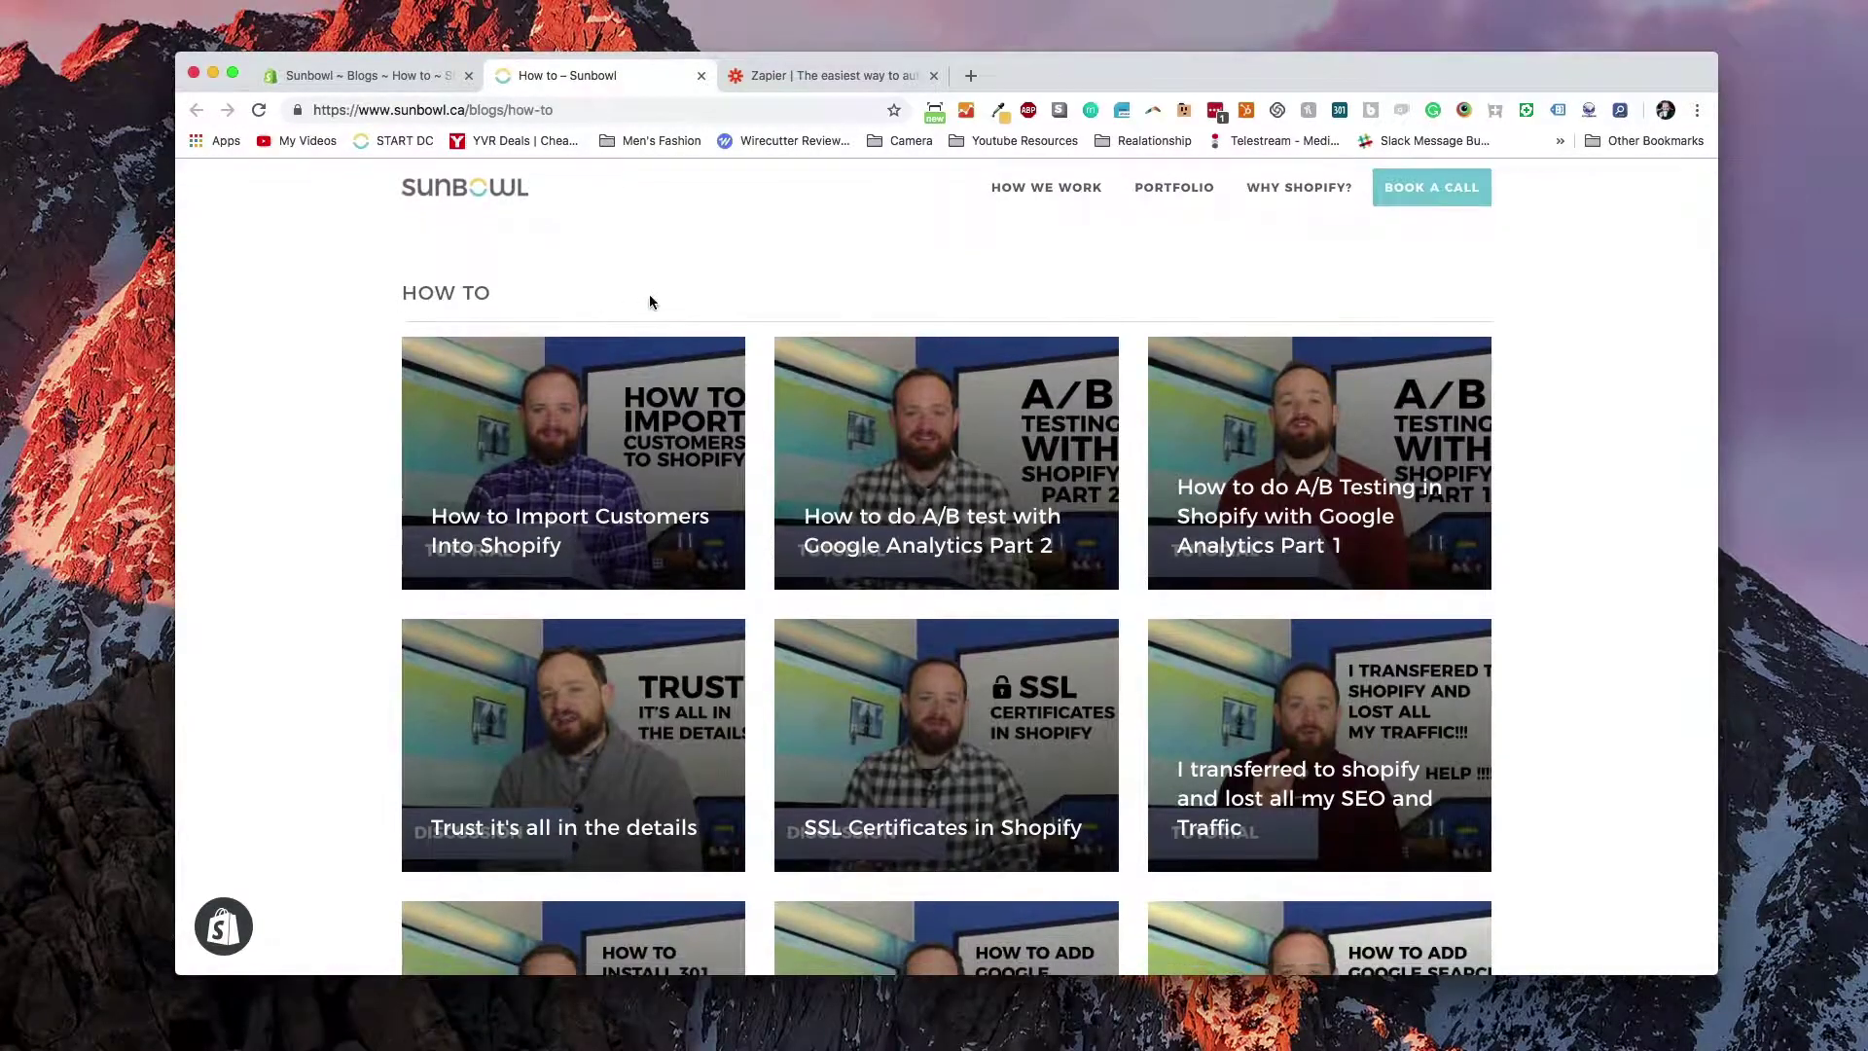
# Open the 'How to Import Customers Into Shopify' post from the How To blog and view its embedded video
pyautogui.scroll(-10, 652, 297)
pyautogui.scroll(10, 652, 296)
pyautogui.scroll(-2, 778, 351)
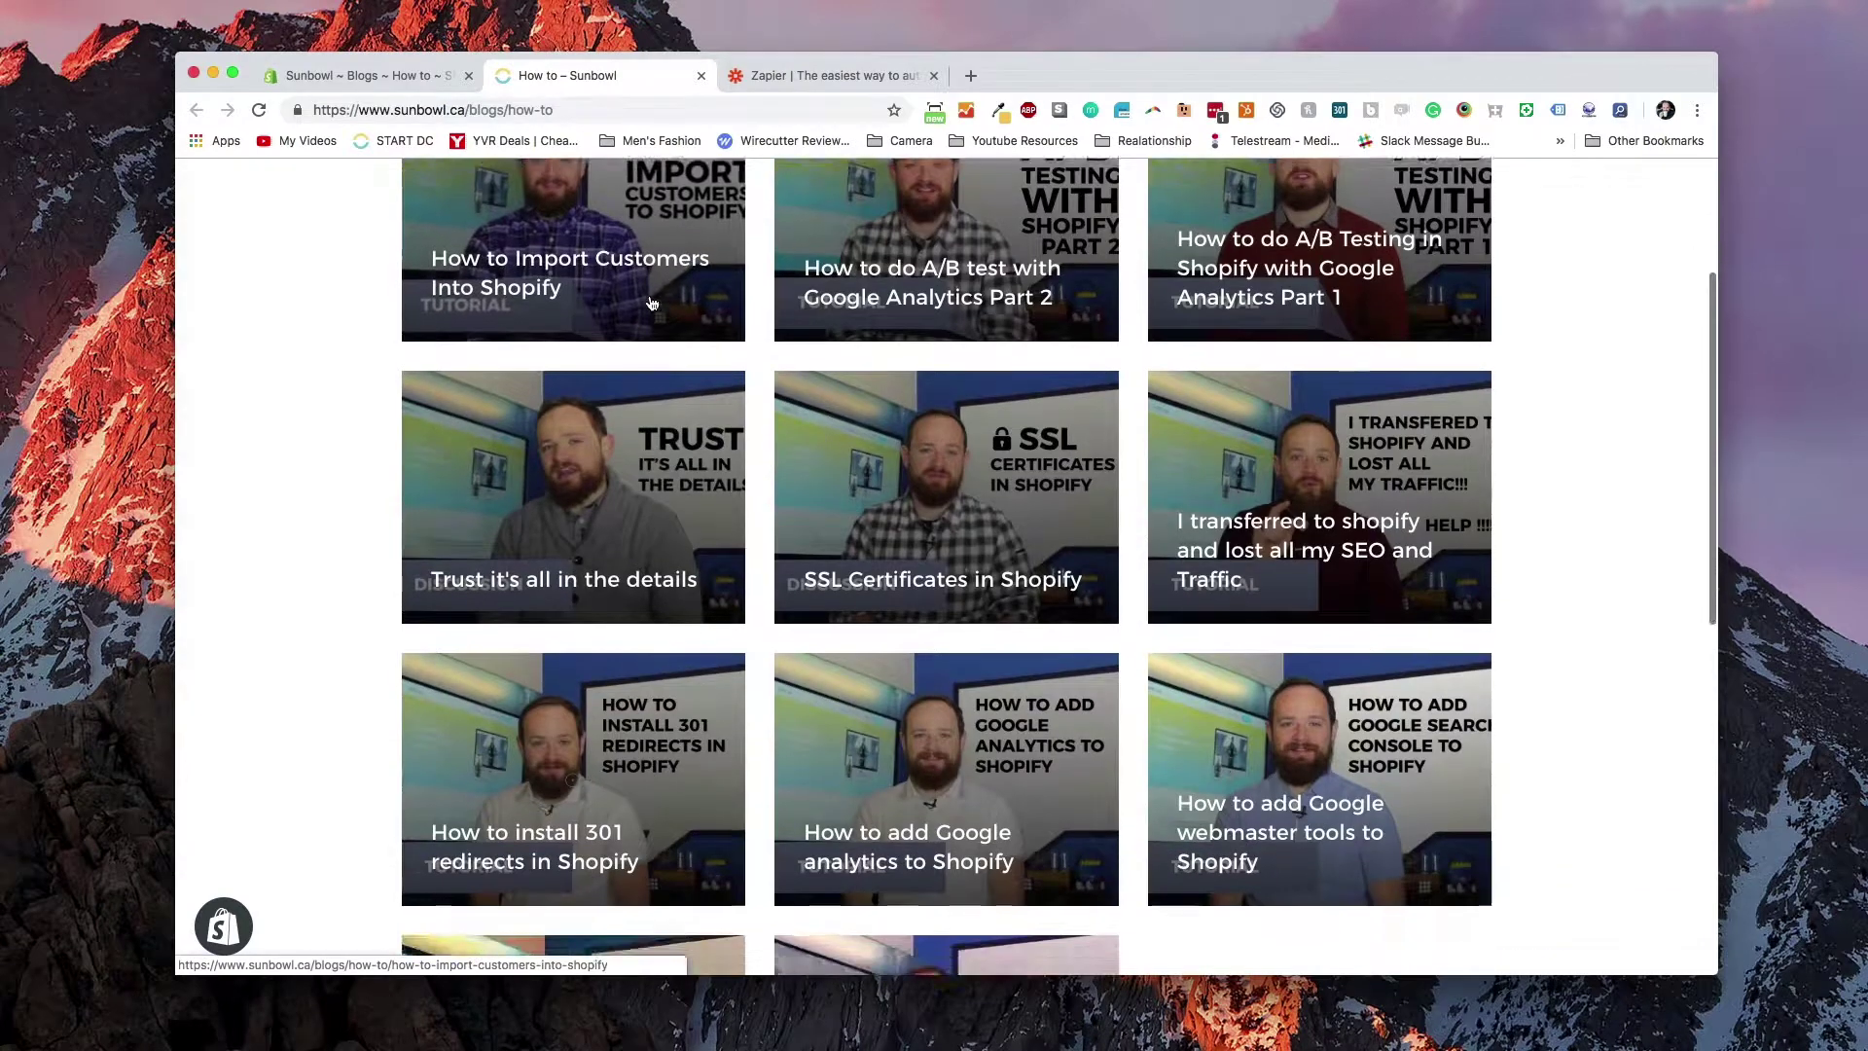
pyautogui.scroll(2, 837, 380)
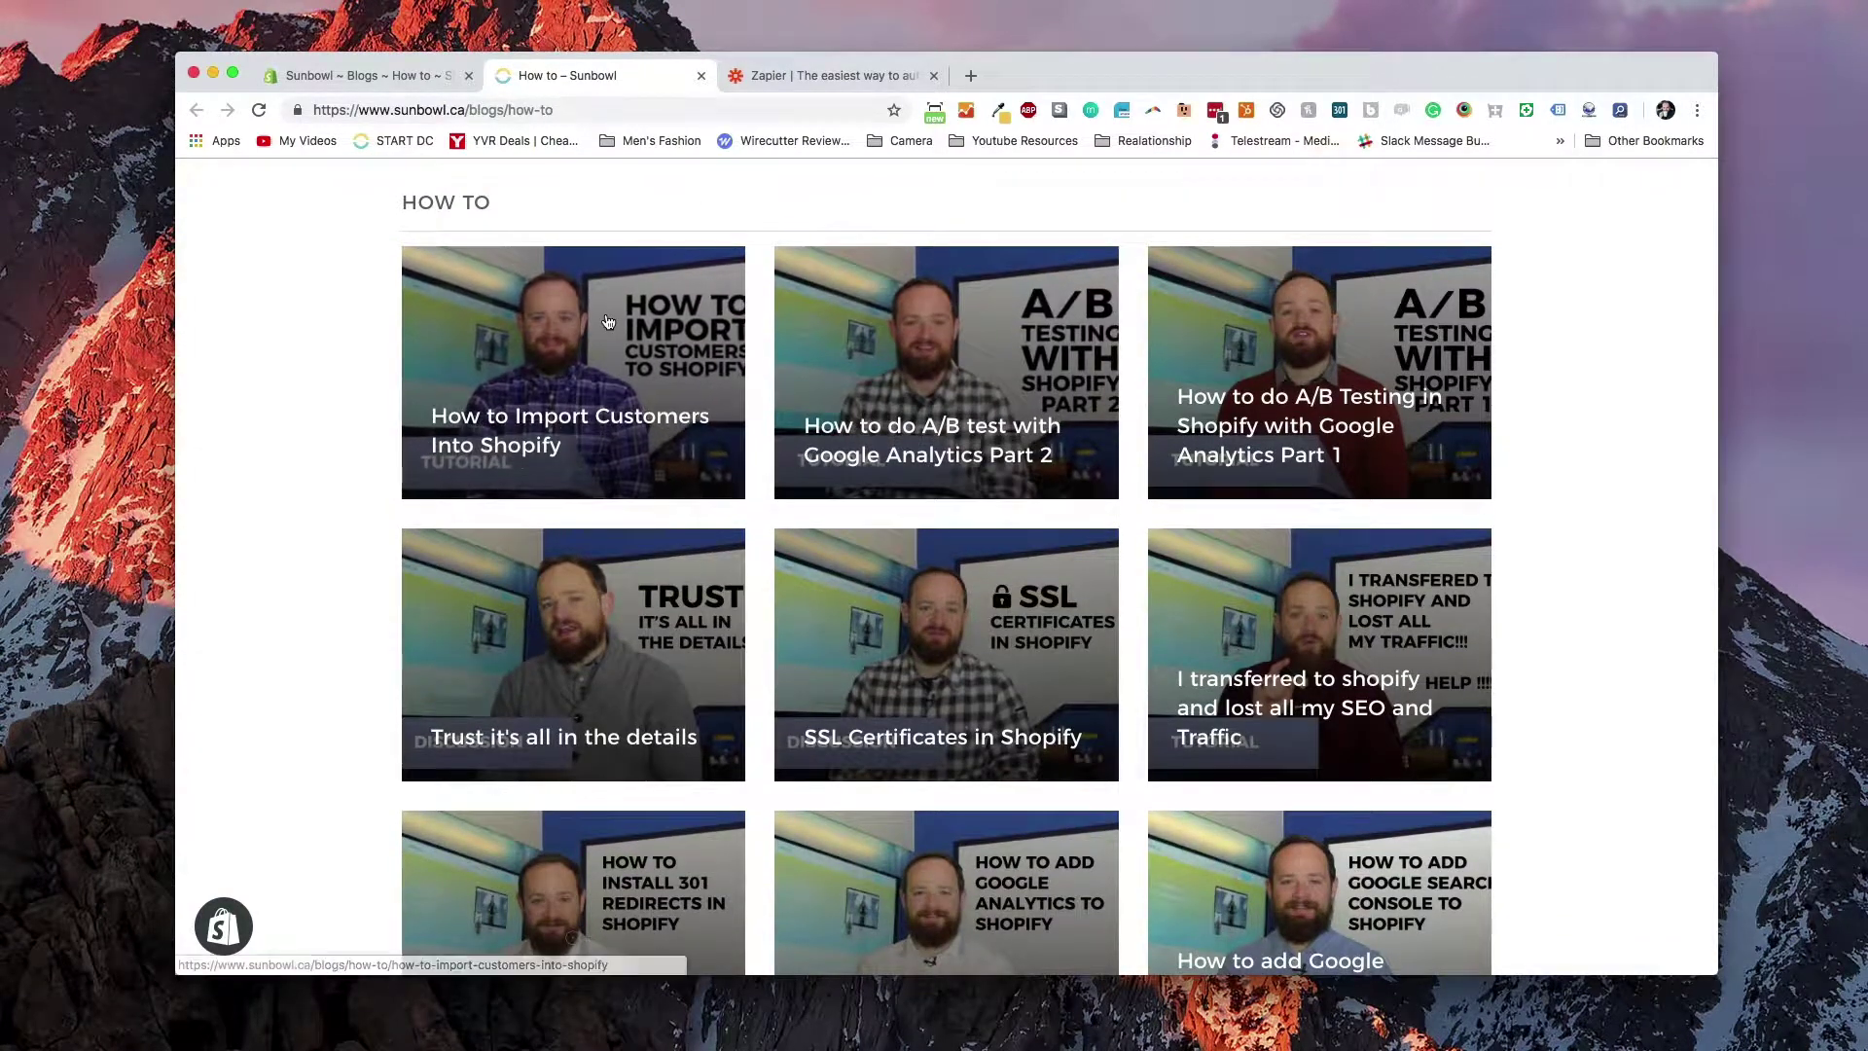
pyautogui.click(724, 418)
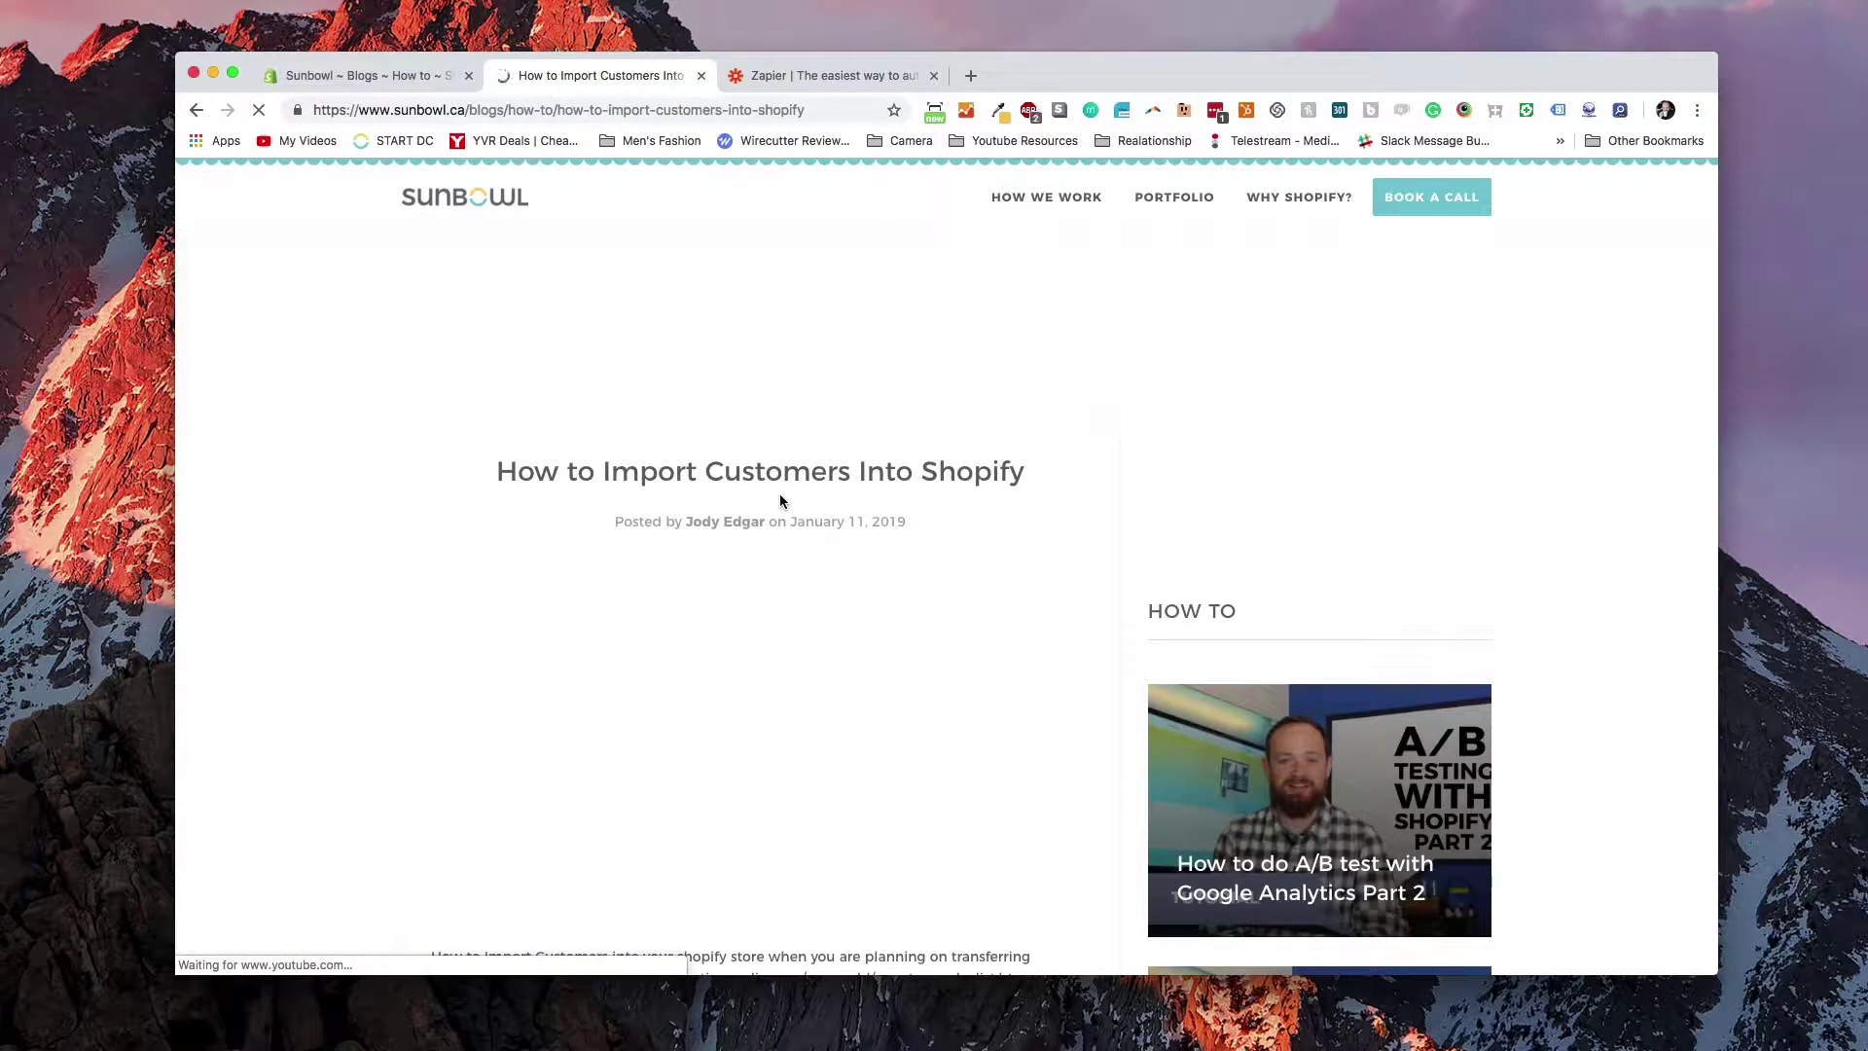
pyautogui.scroll(-3, 779, 501)
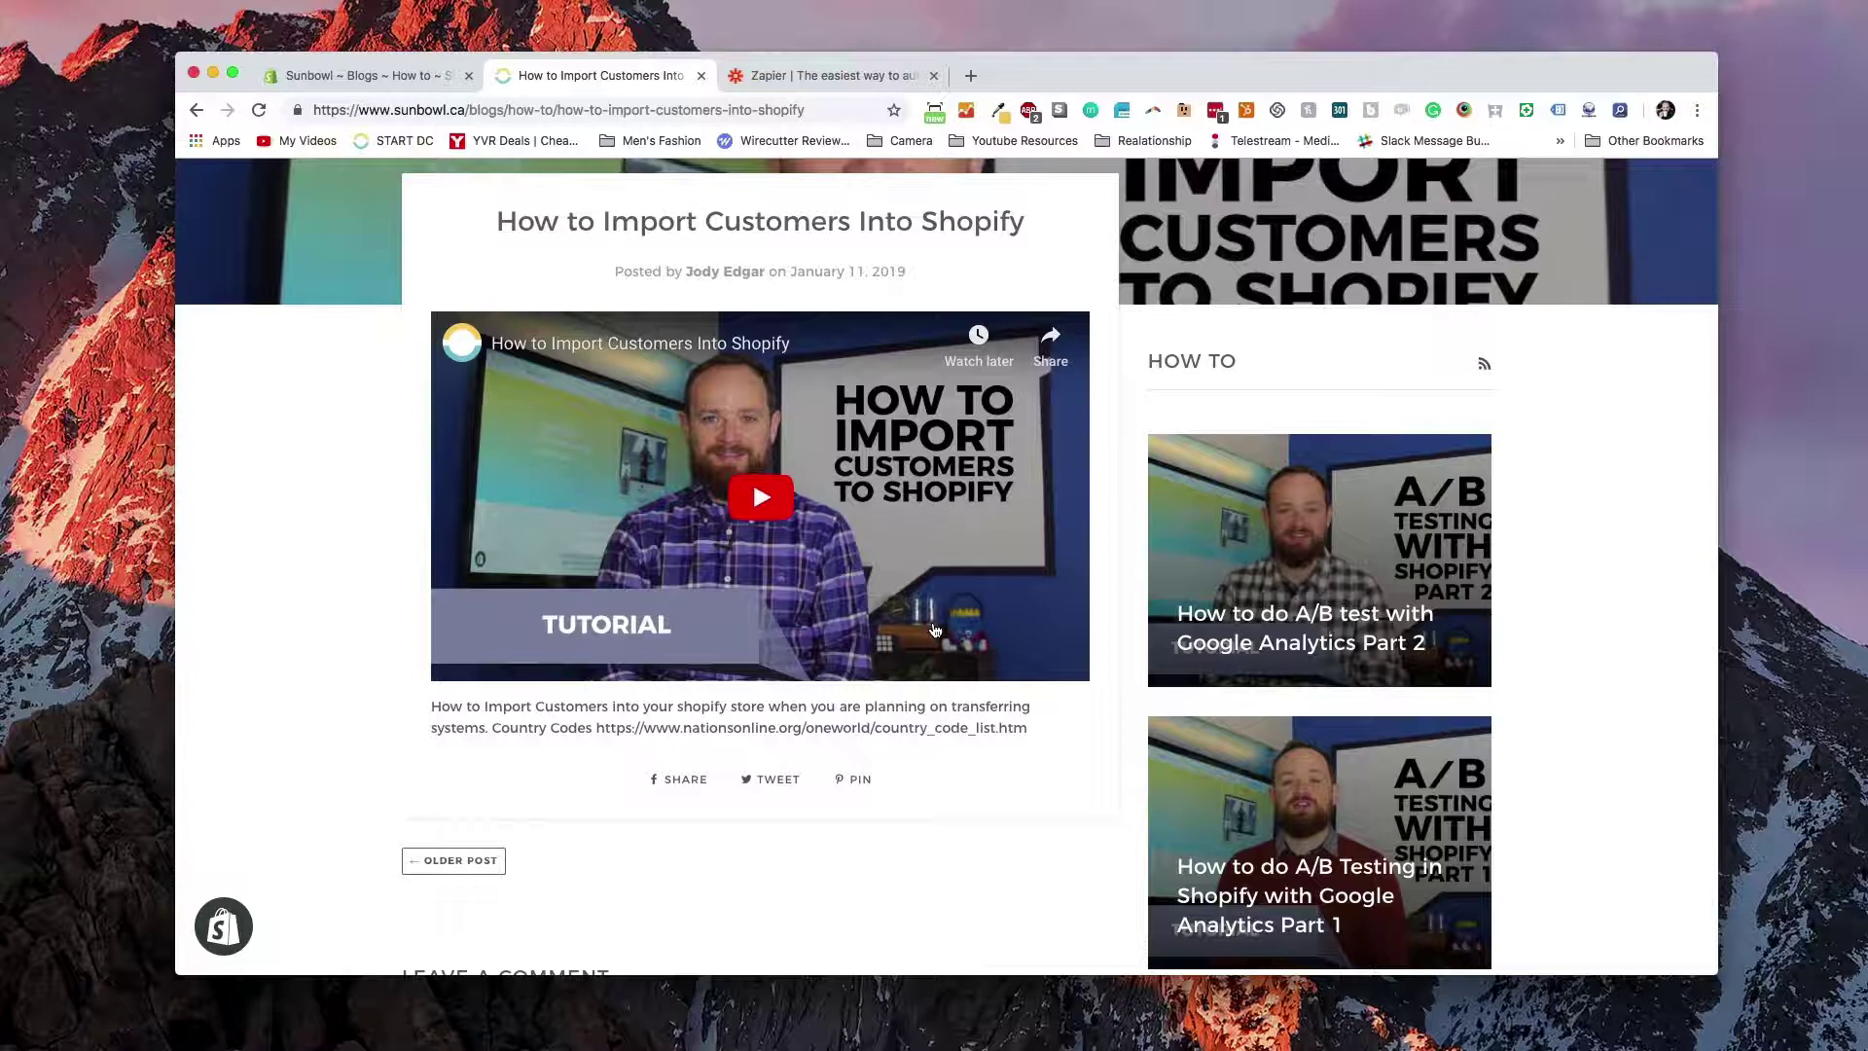
pyautogui.scroll(-2, 1094, 417)
pyautogui.scroll(4, 1095, 417)
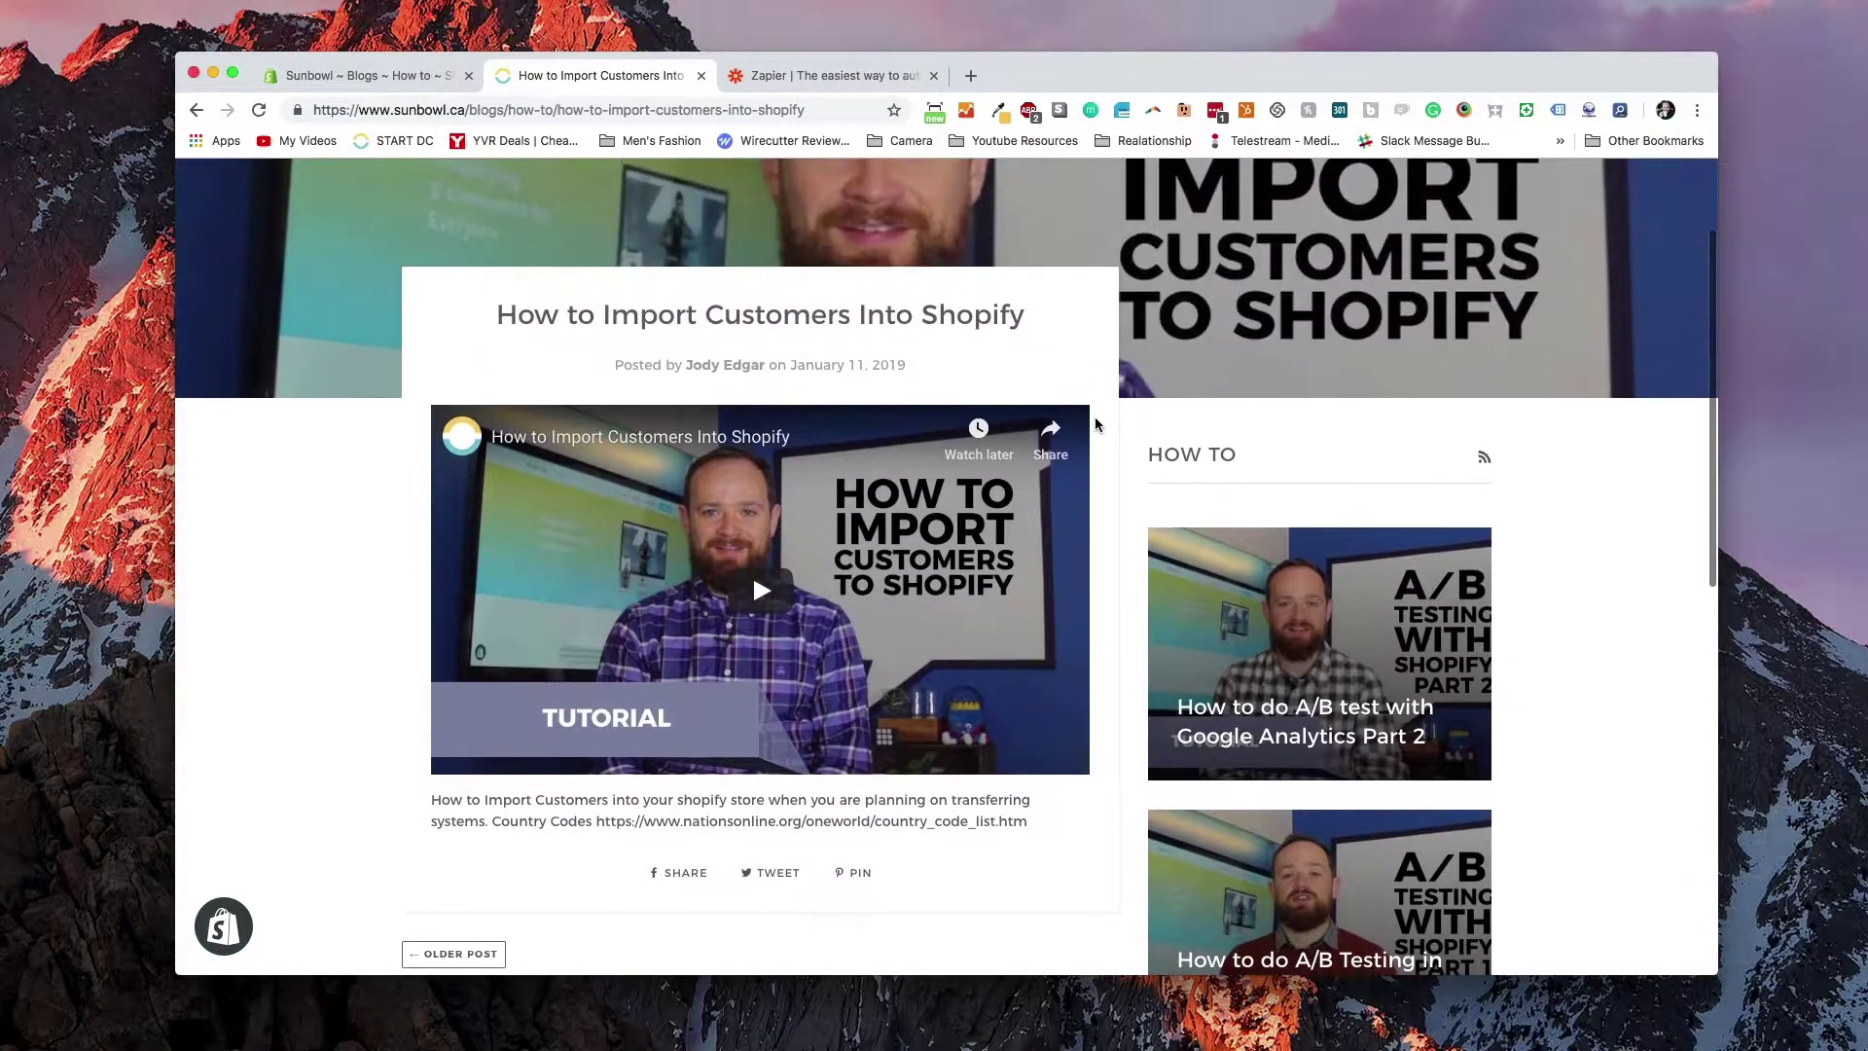
pyautogui.scroll(-4, 1095, 416)
pyautogui.scroll(-1, 855, 671)
pyautogui.scroll(4, 855, 671)
pyautogui.scroll(-2, 852, 670)
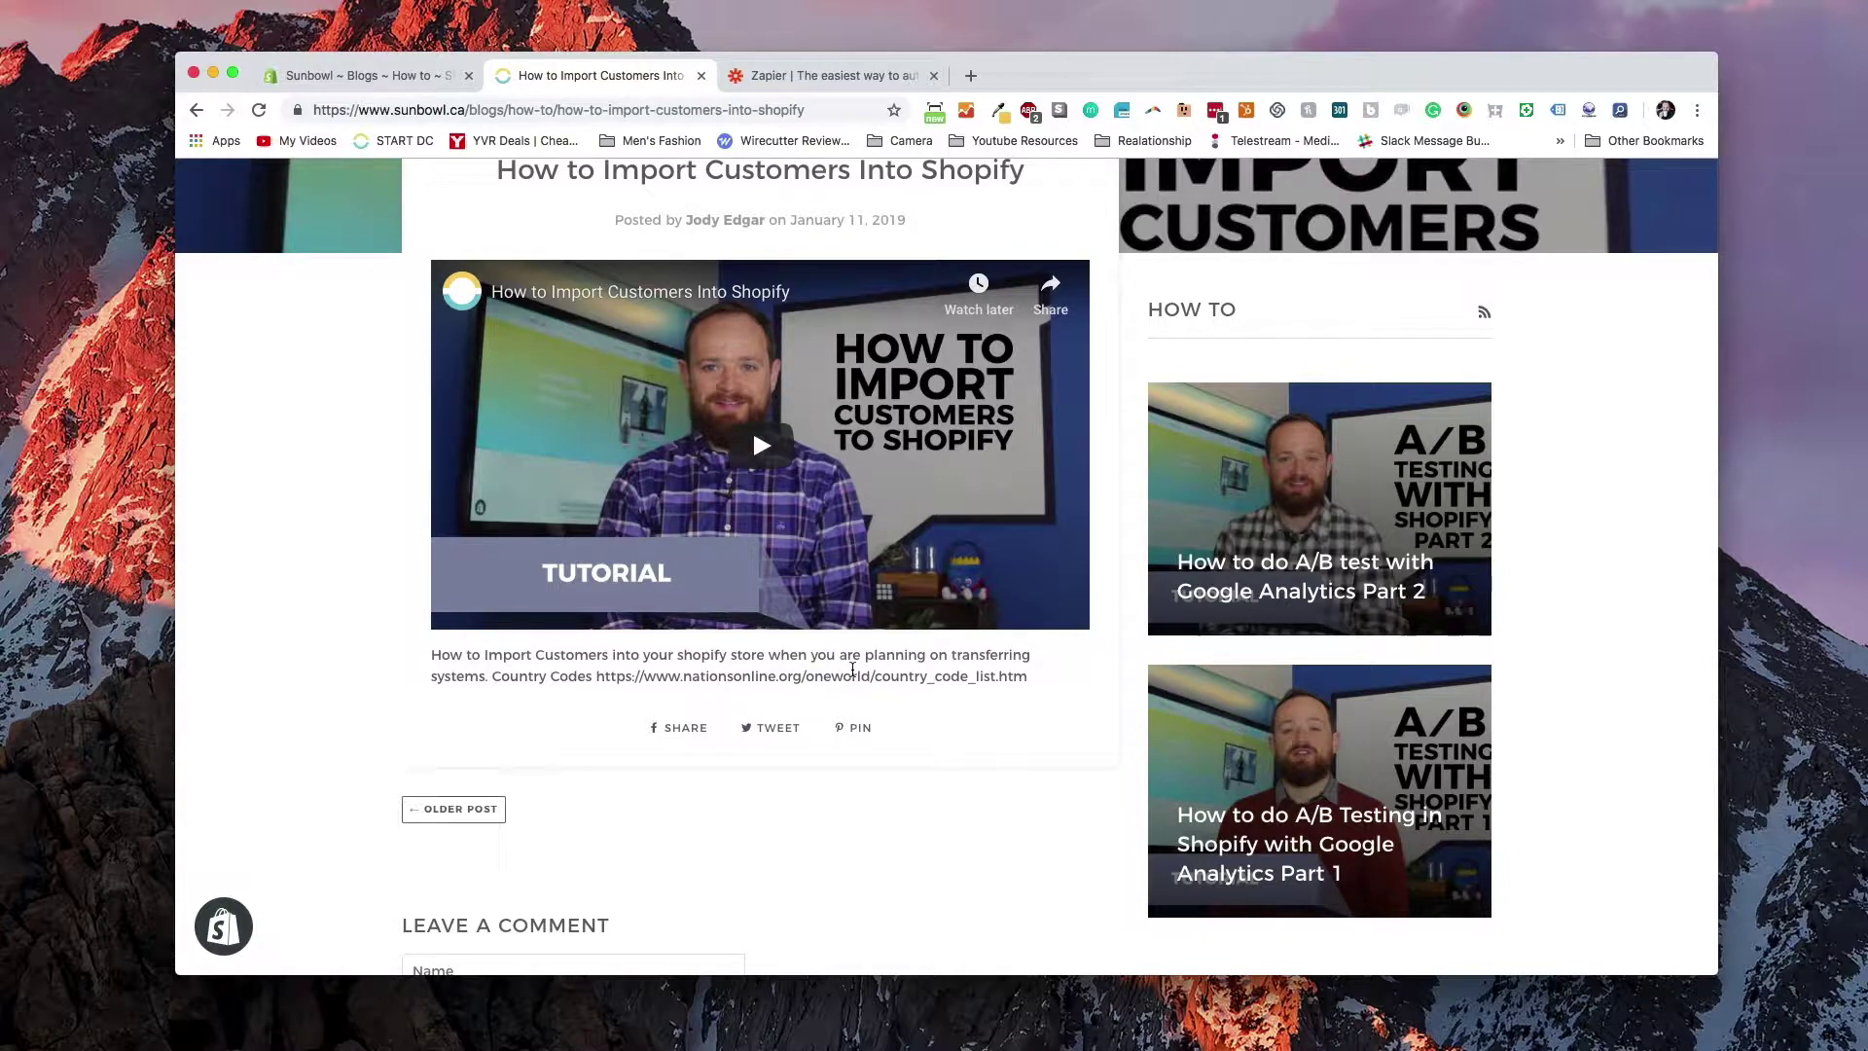
# In Shopify admin, go from the How to blog settings to Blog posts and start a new blog post
pyautogui.click(419, 78)
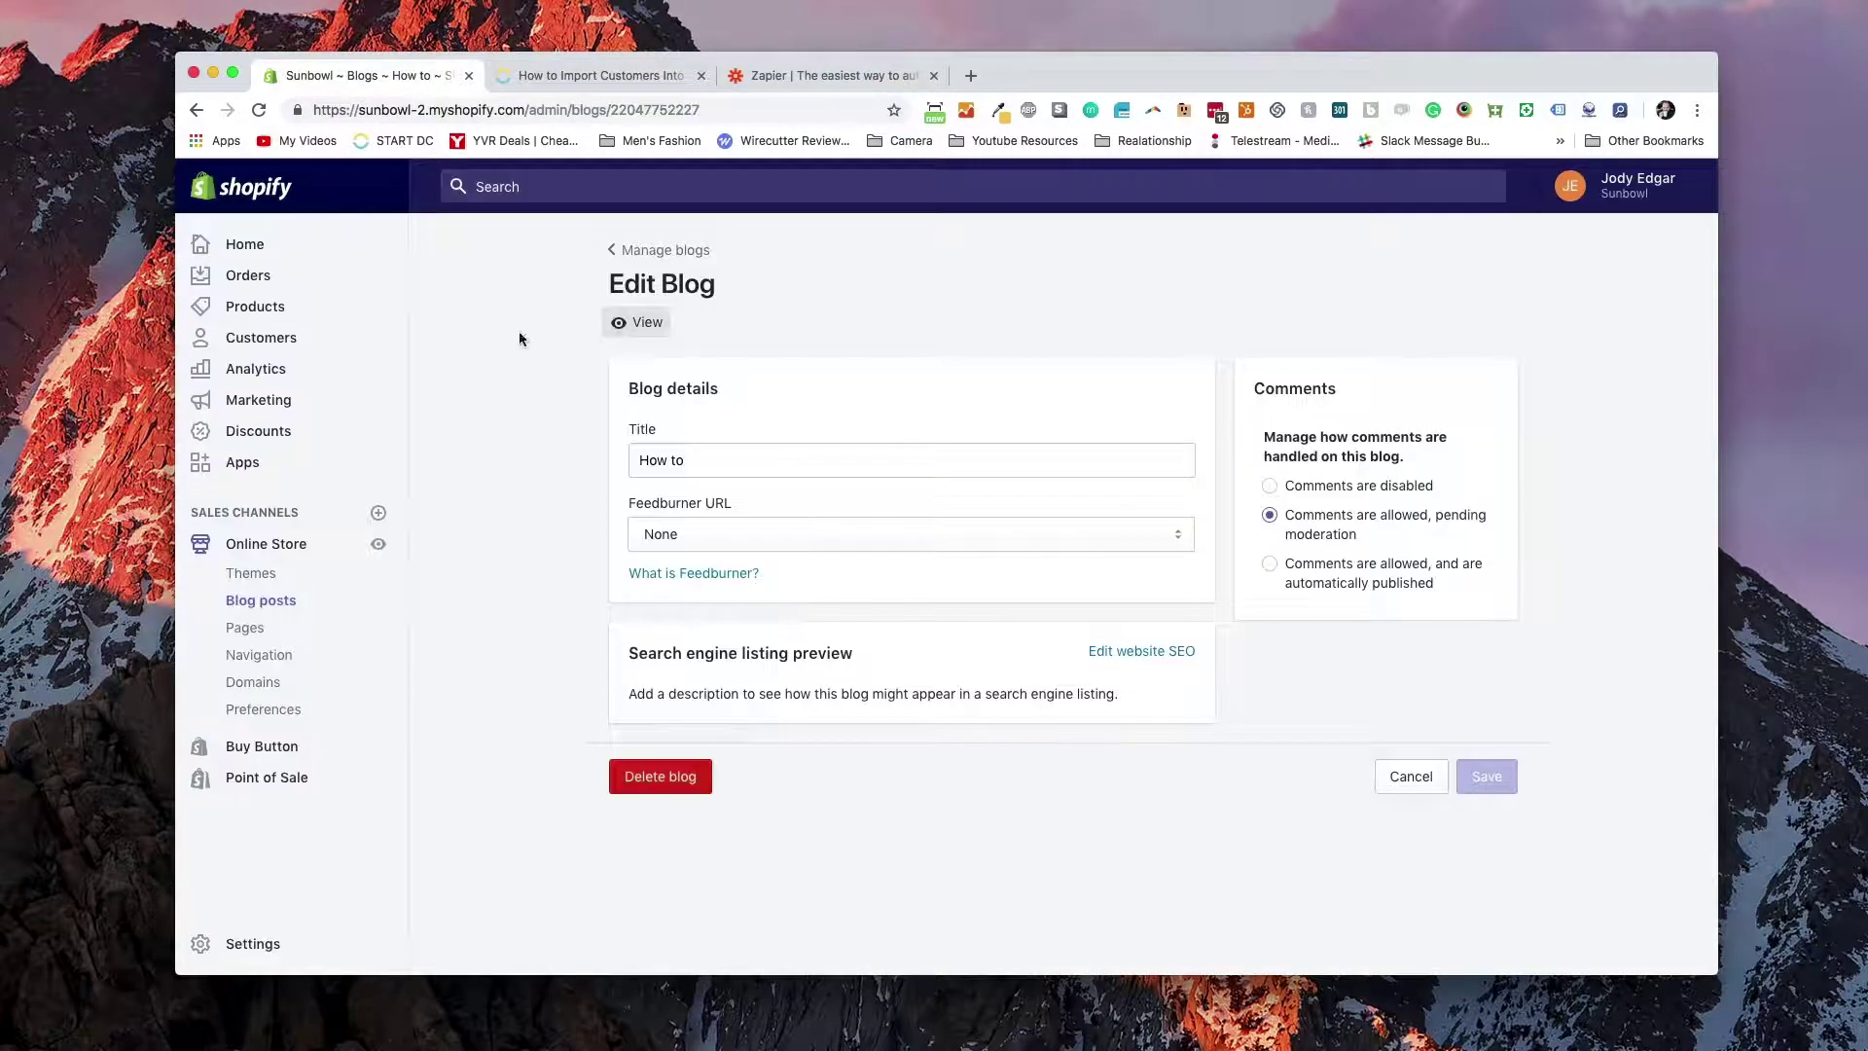
pyautogui.click(282, 604)
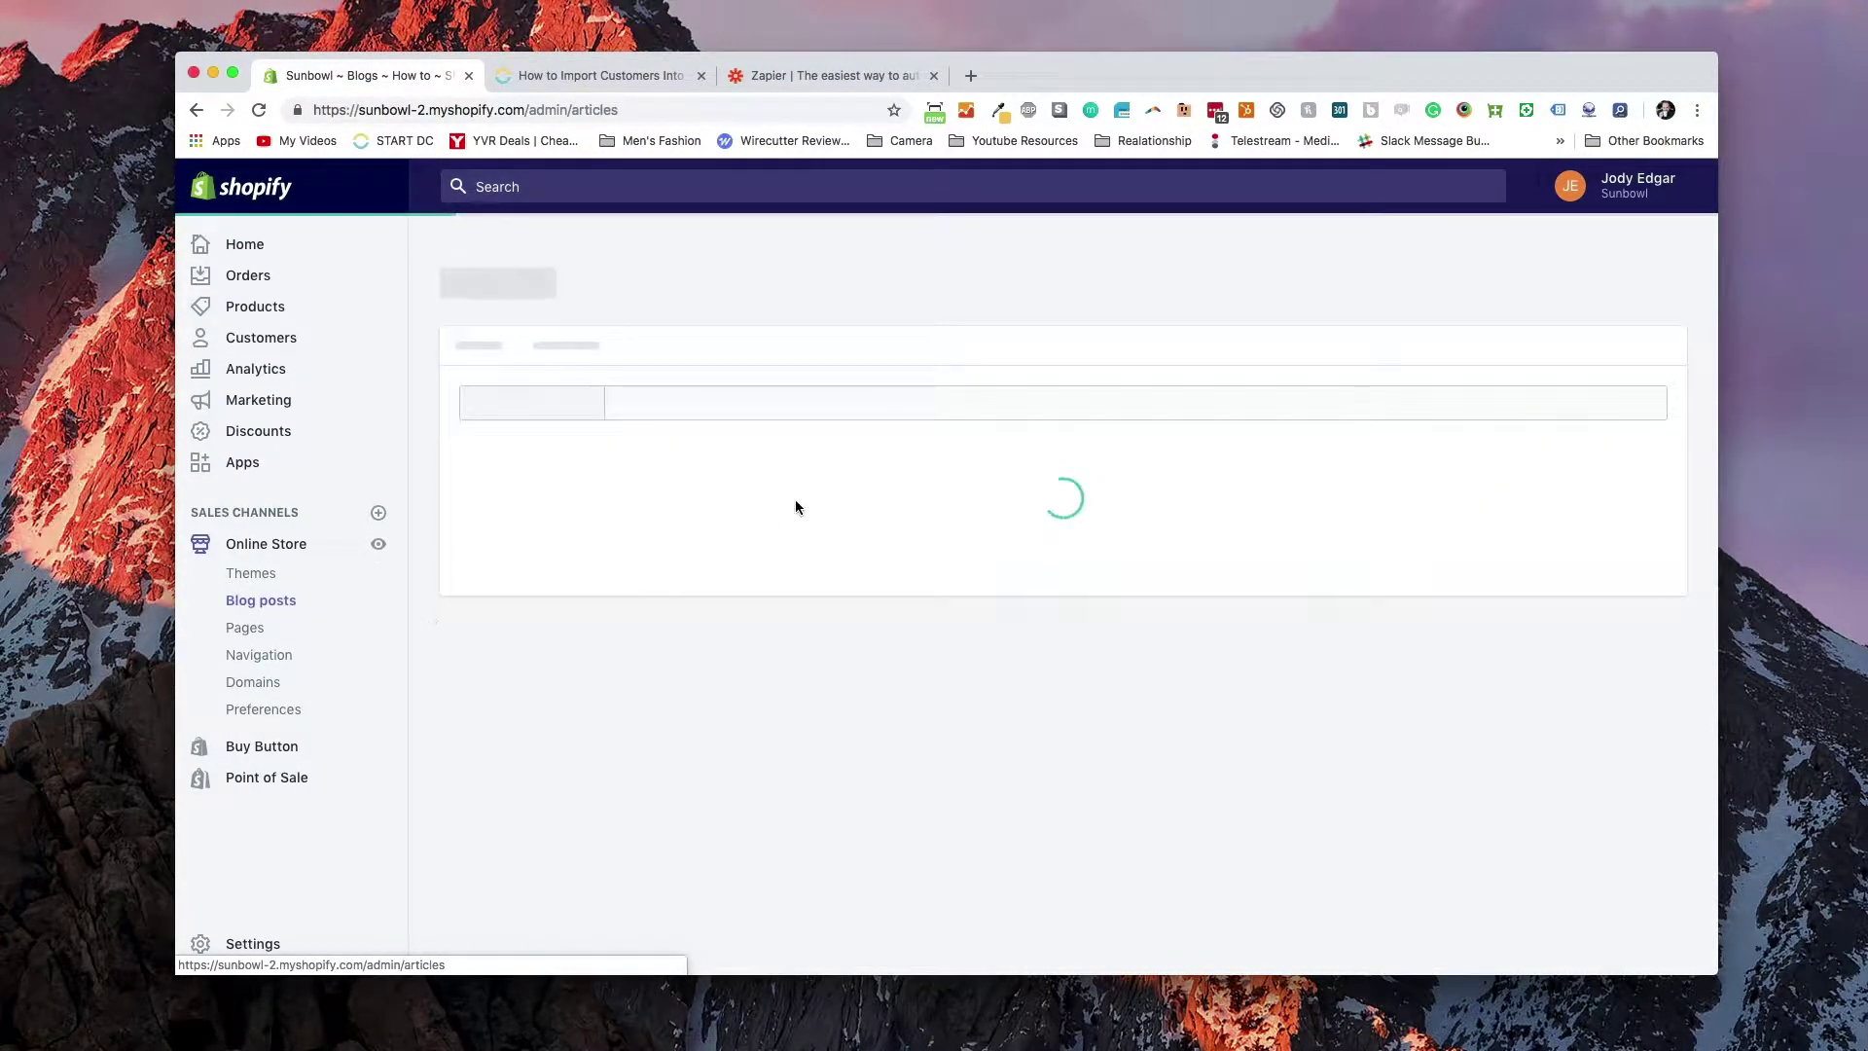
pyautogui.click(1622, 304)
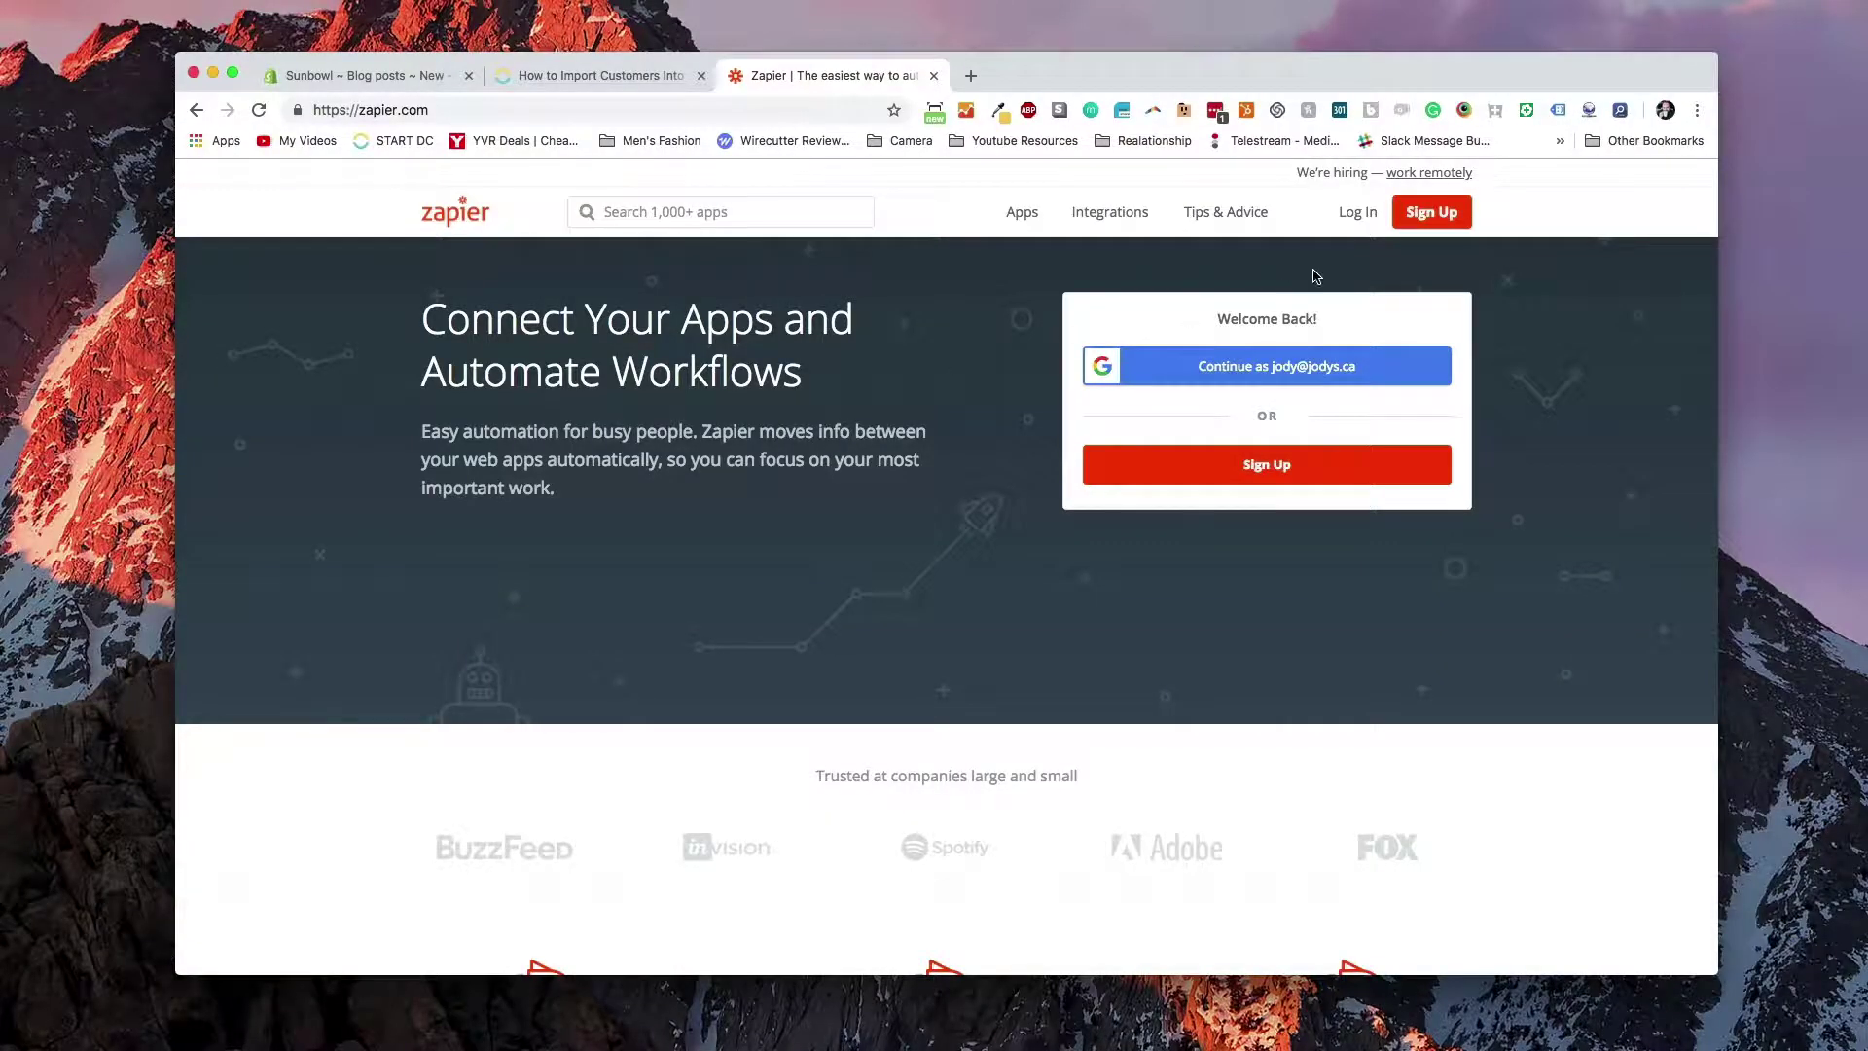
# Log in to Zapier with the Google account, view the Zaps list, and start a new zap
pyautogui.click(1360, 218)
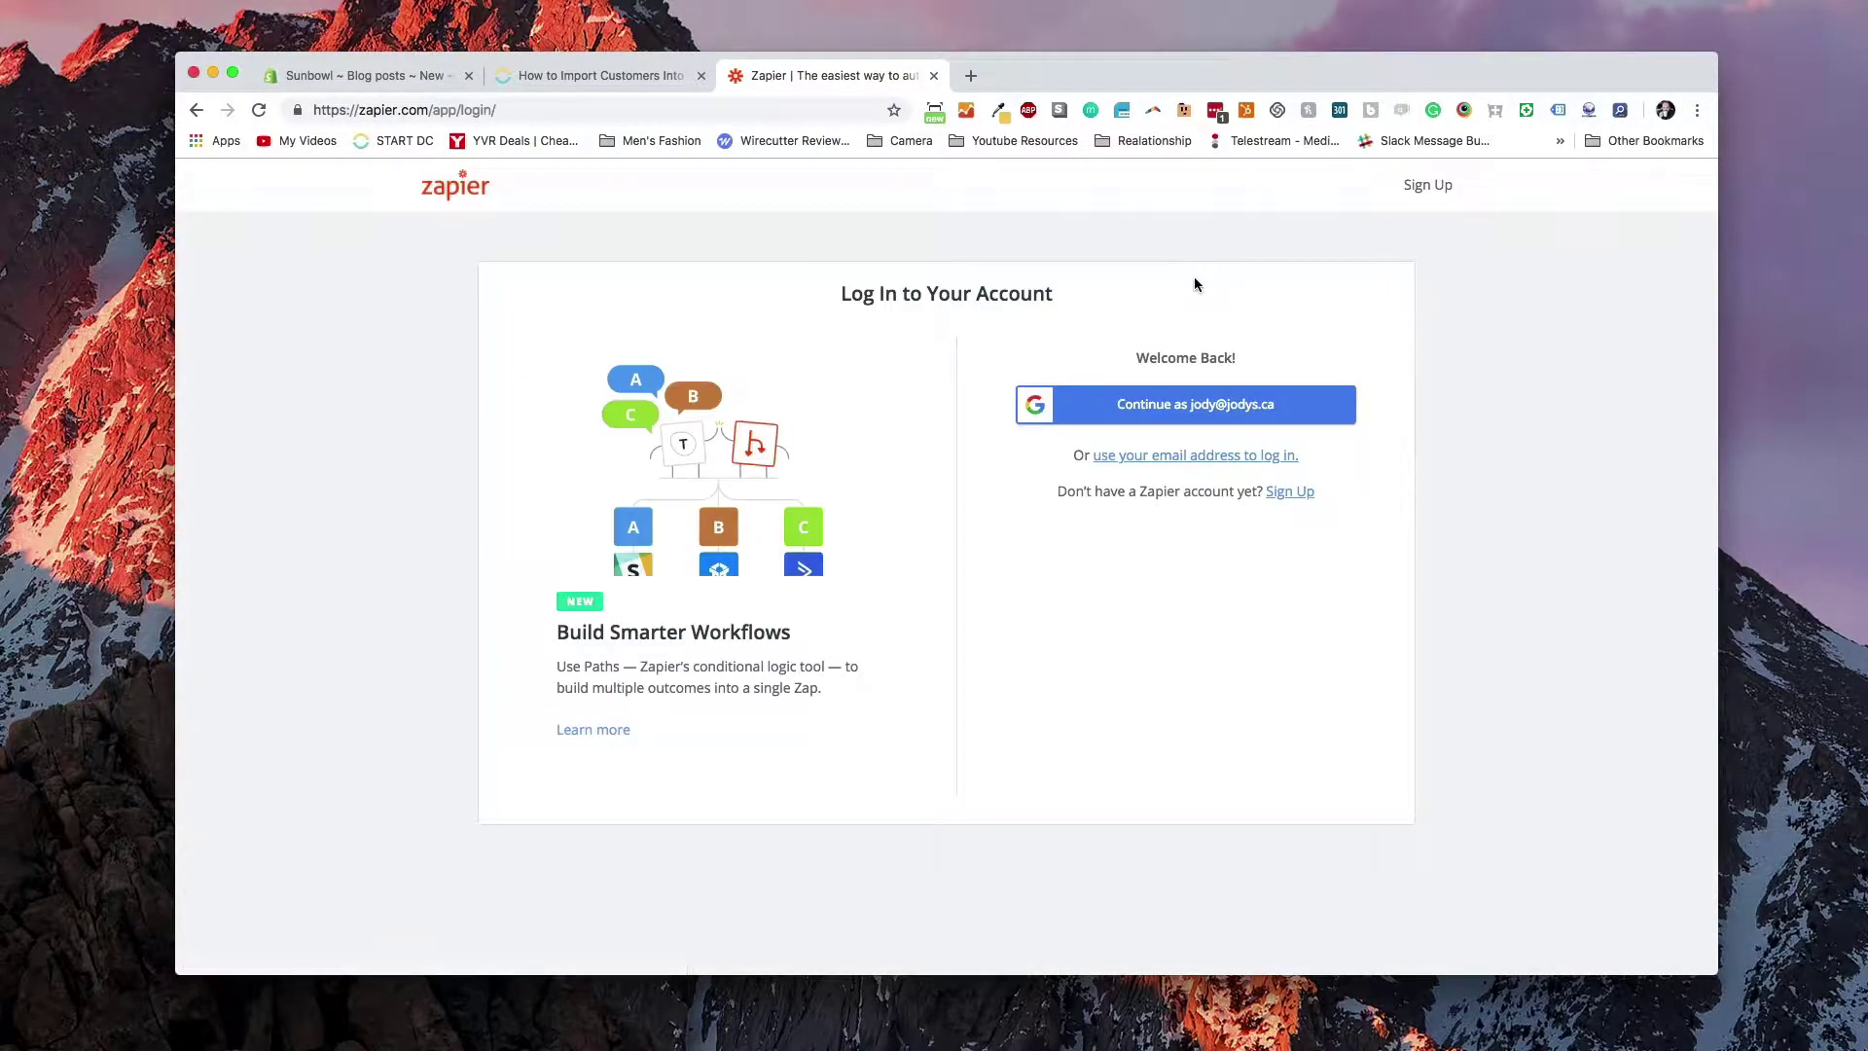
pyautogui.click(1195, 420)
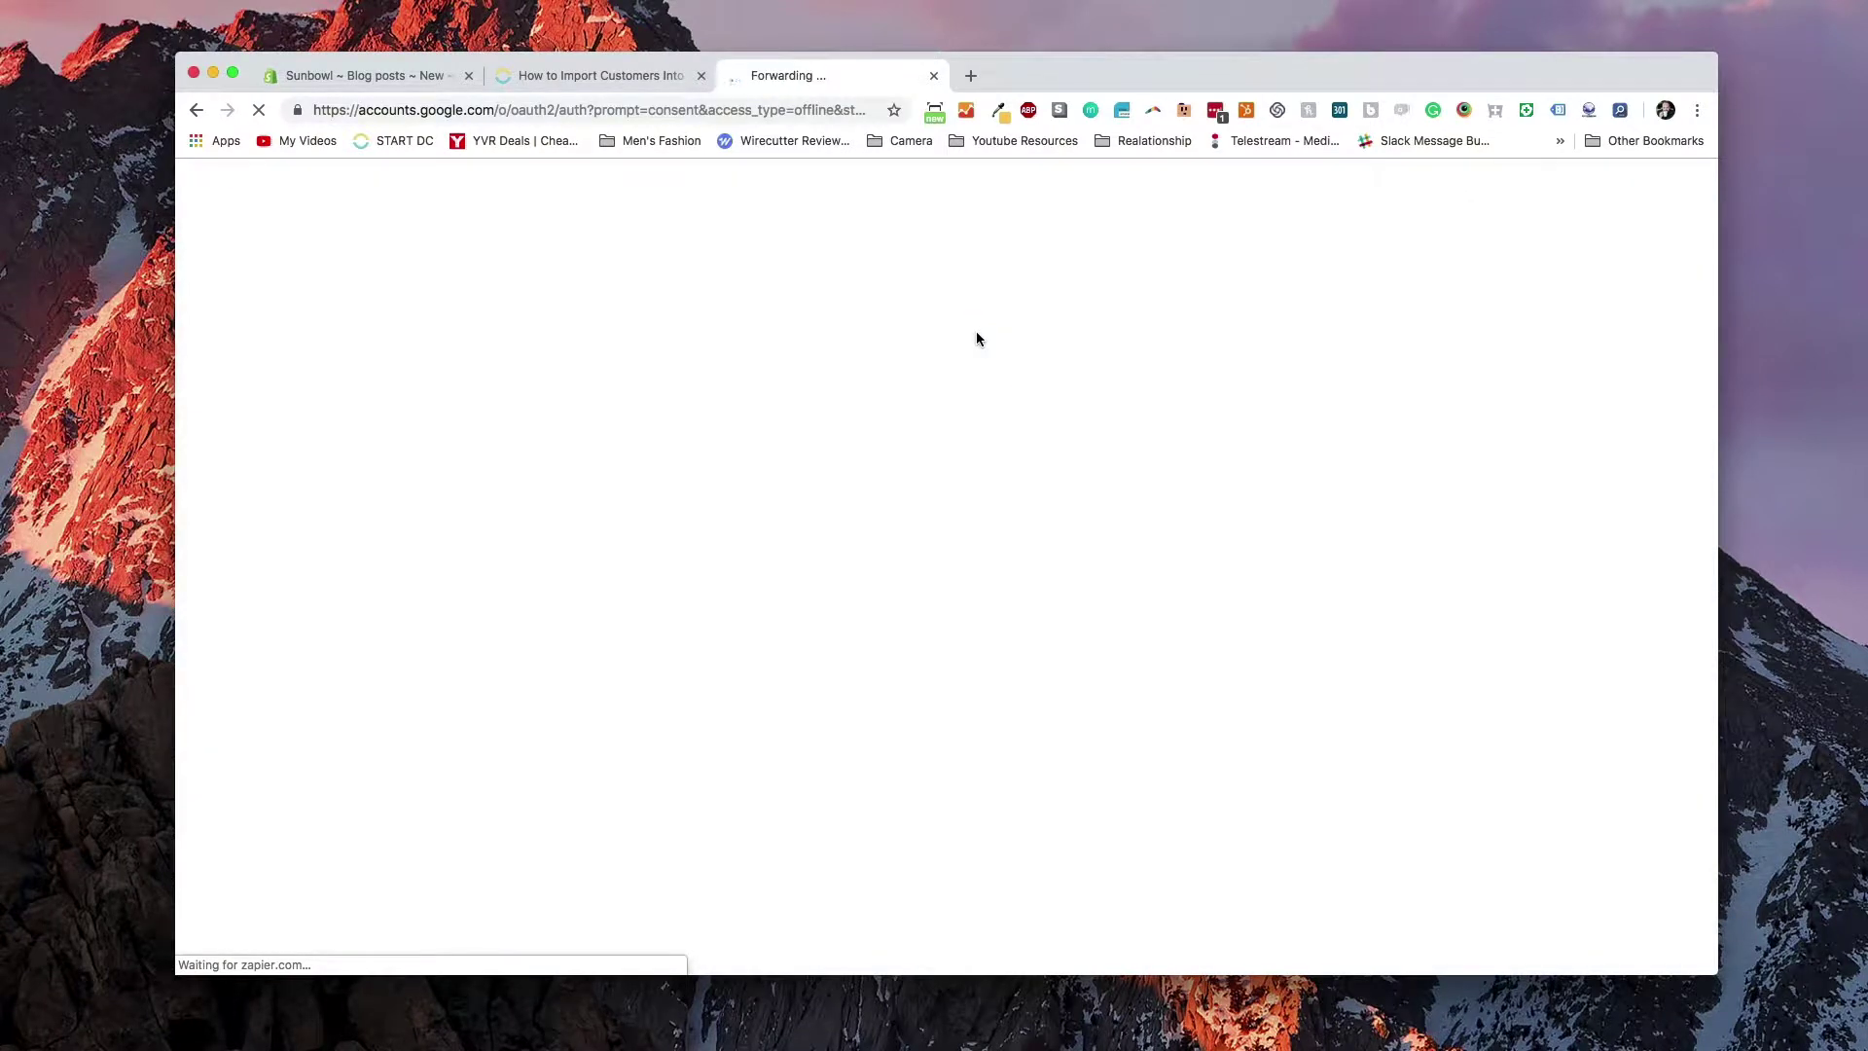
pyautogui.click(870, 458)
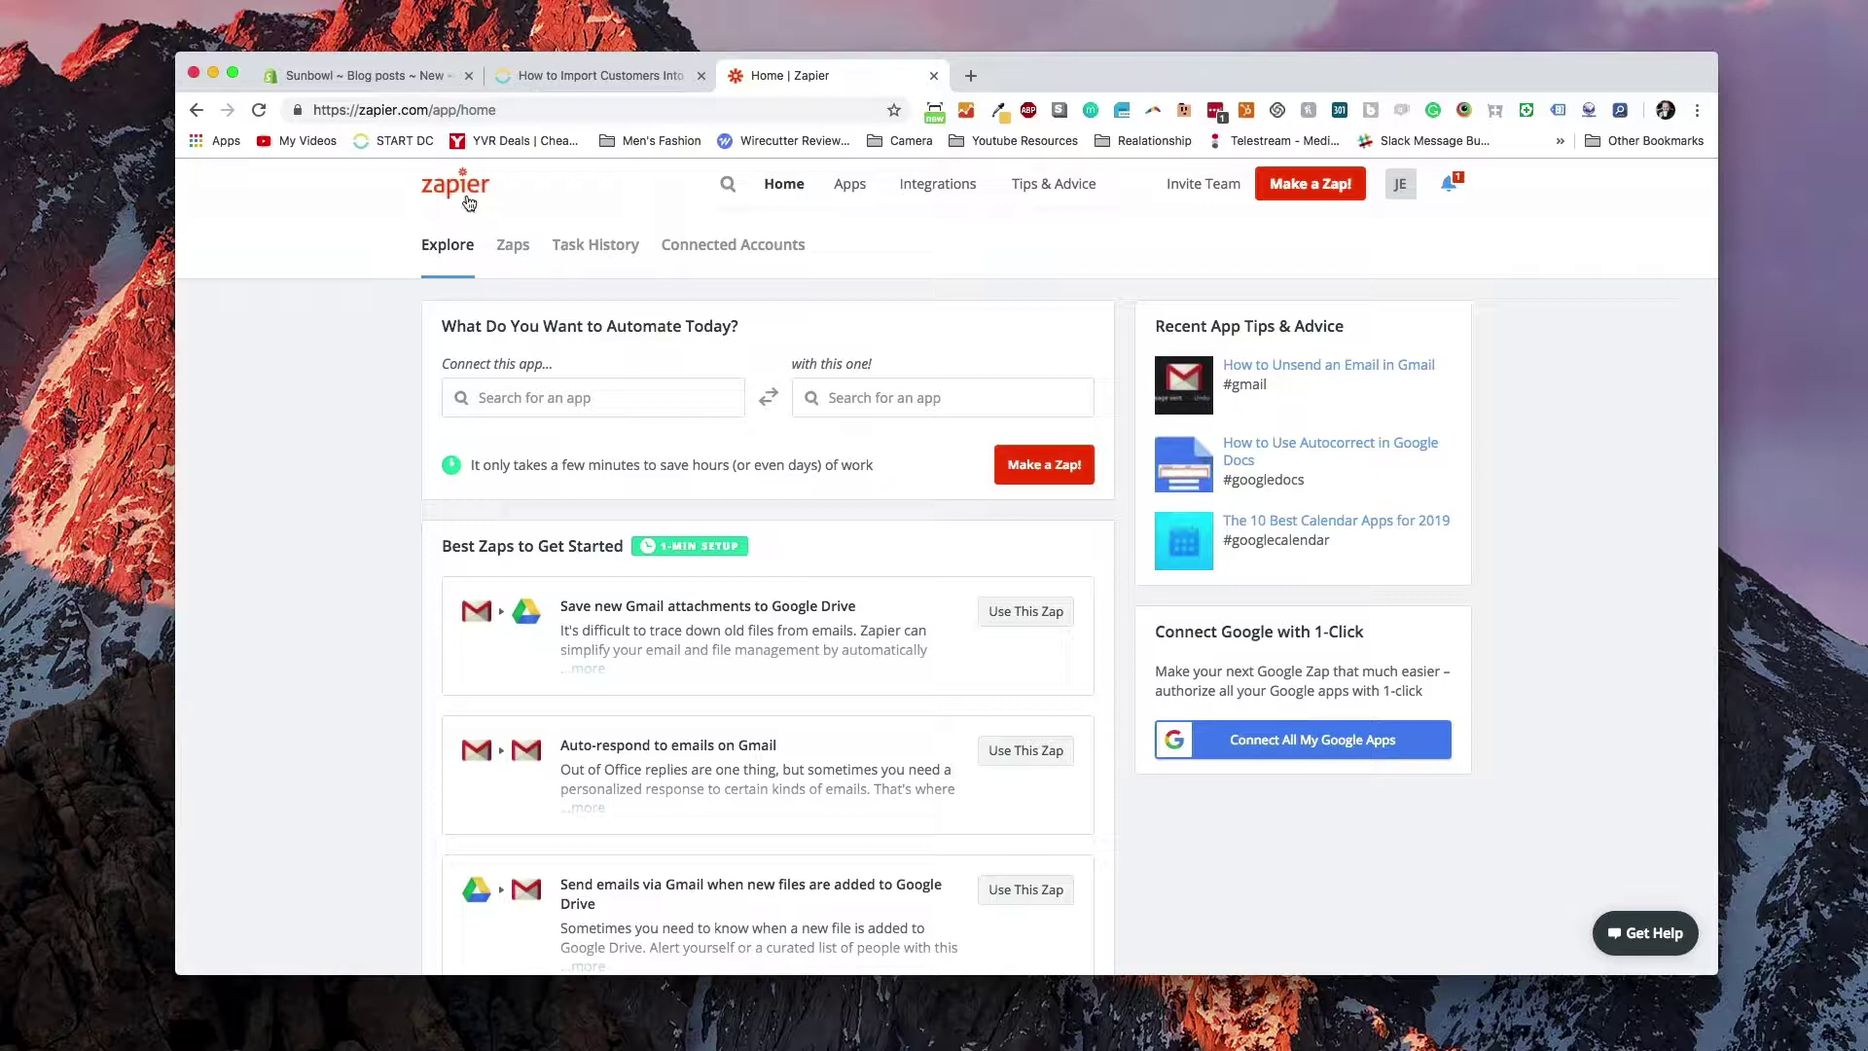
pyautogui.click(512, 244)
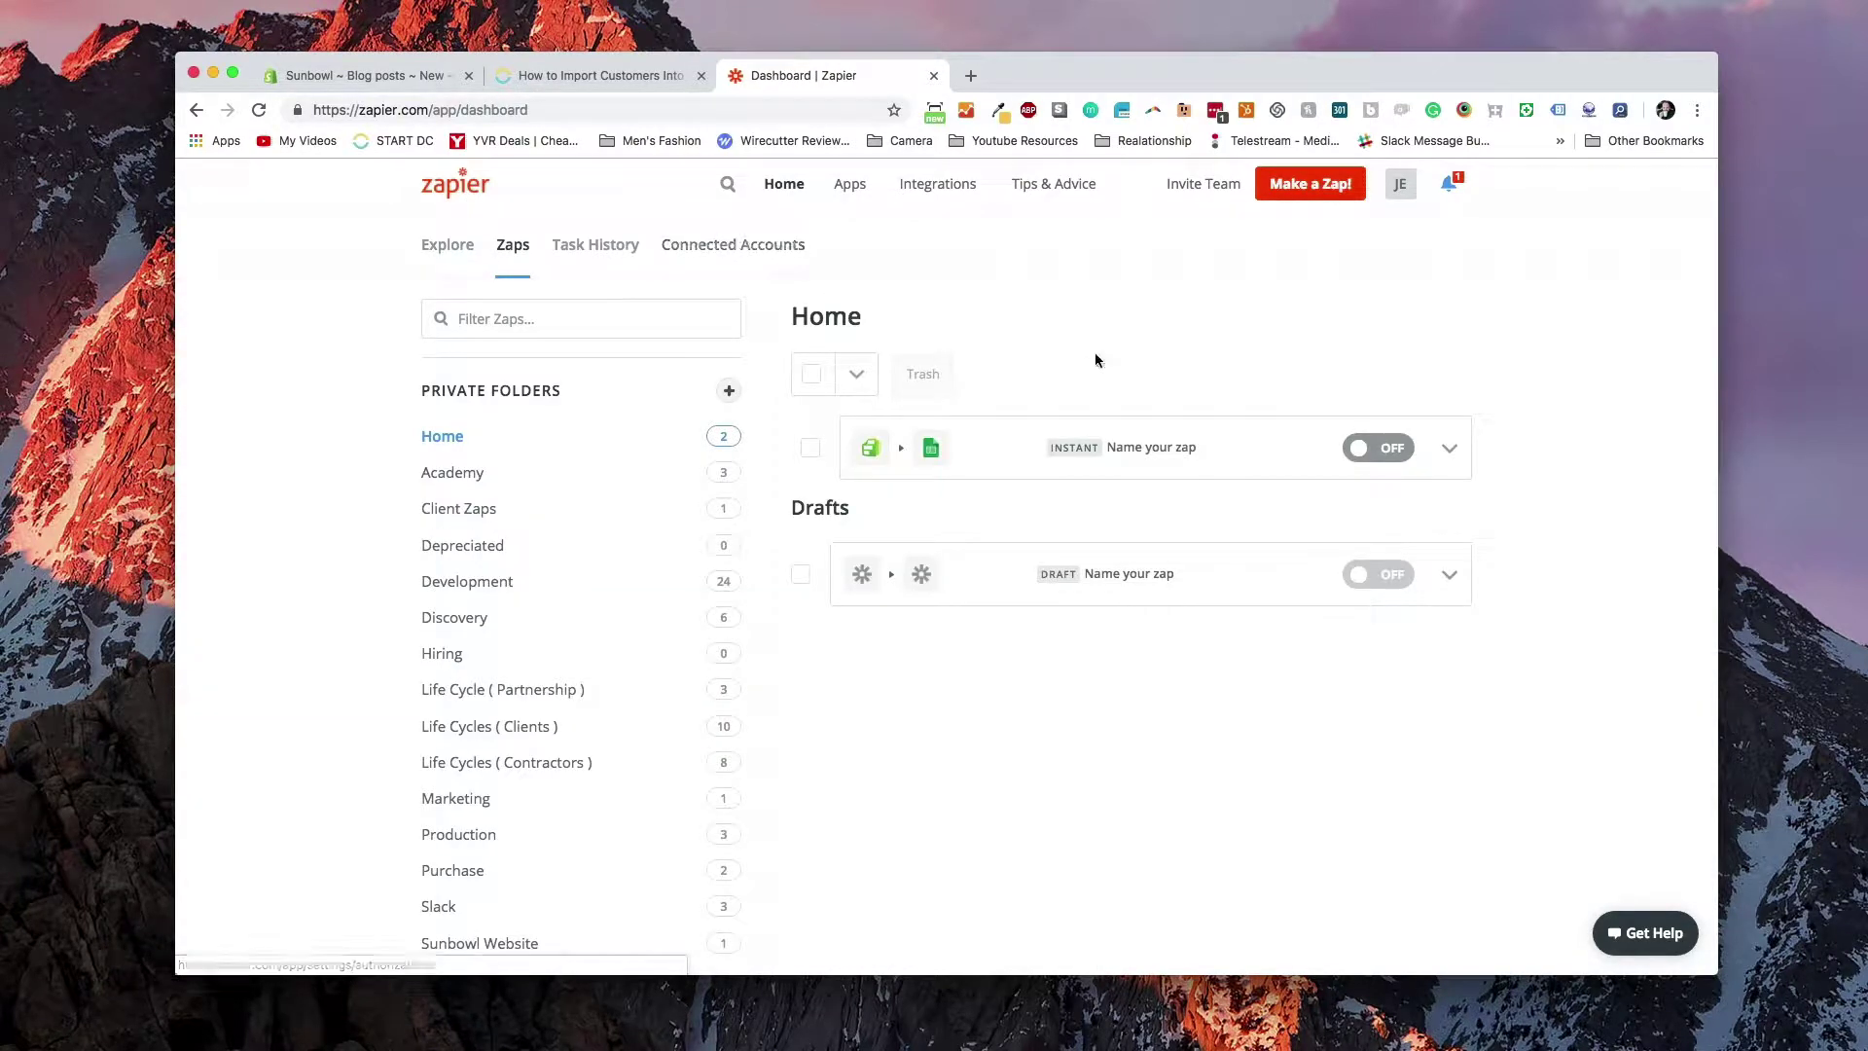
pyautogui.click(1310, 183)
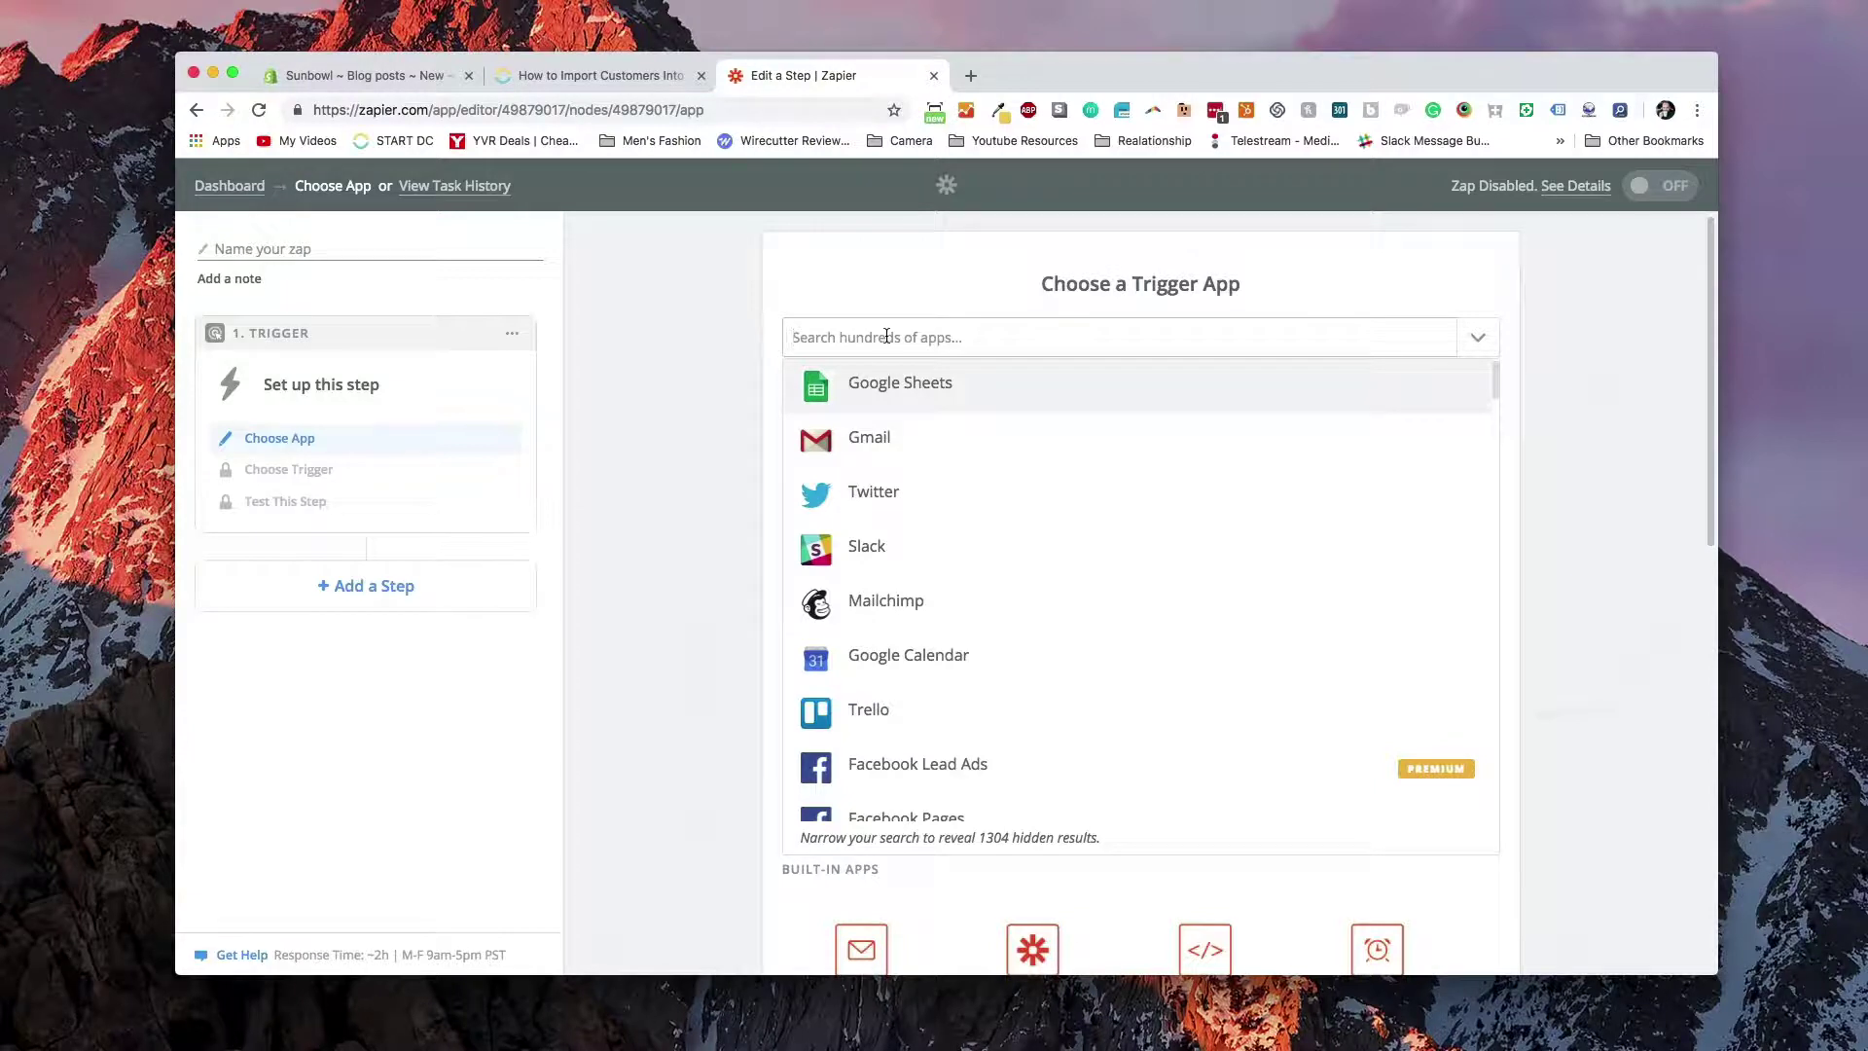
# Set the trigger to YouTube 'New Video In Channel' using the existing YouTube account
pyautogui.write('You')
pyautogui.click(856, 380)
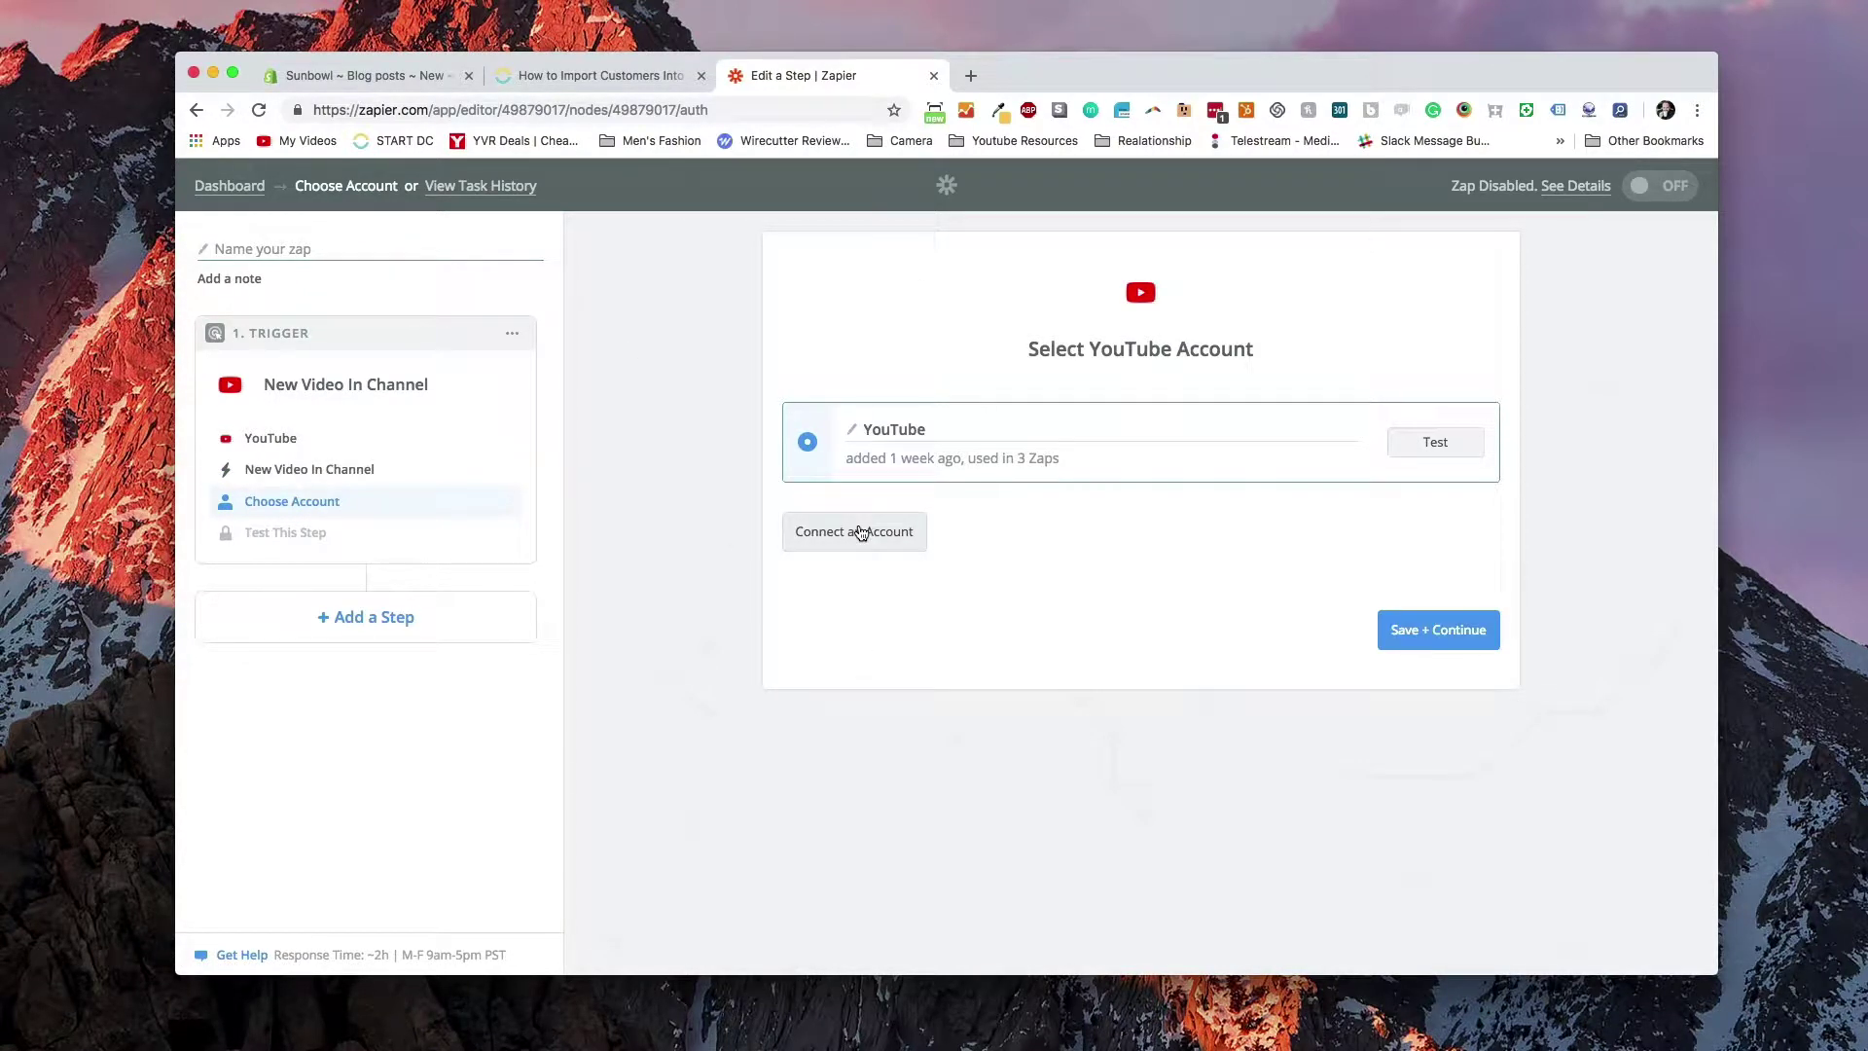
pyautogui.click(1432, 633)
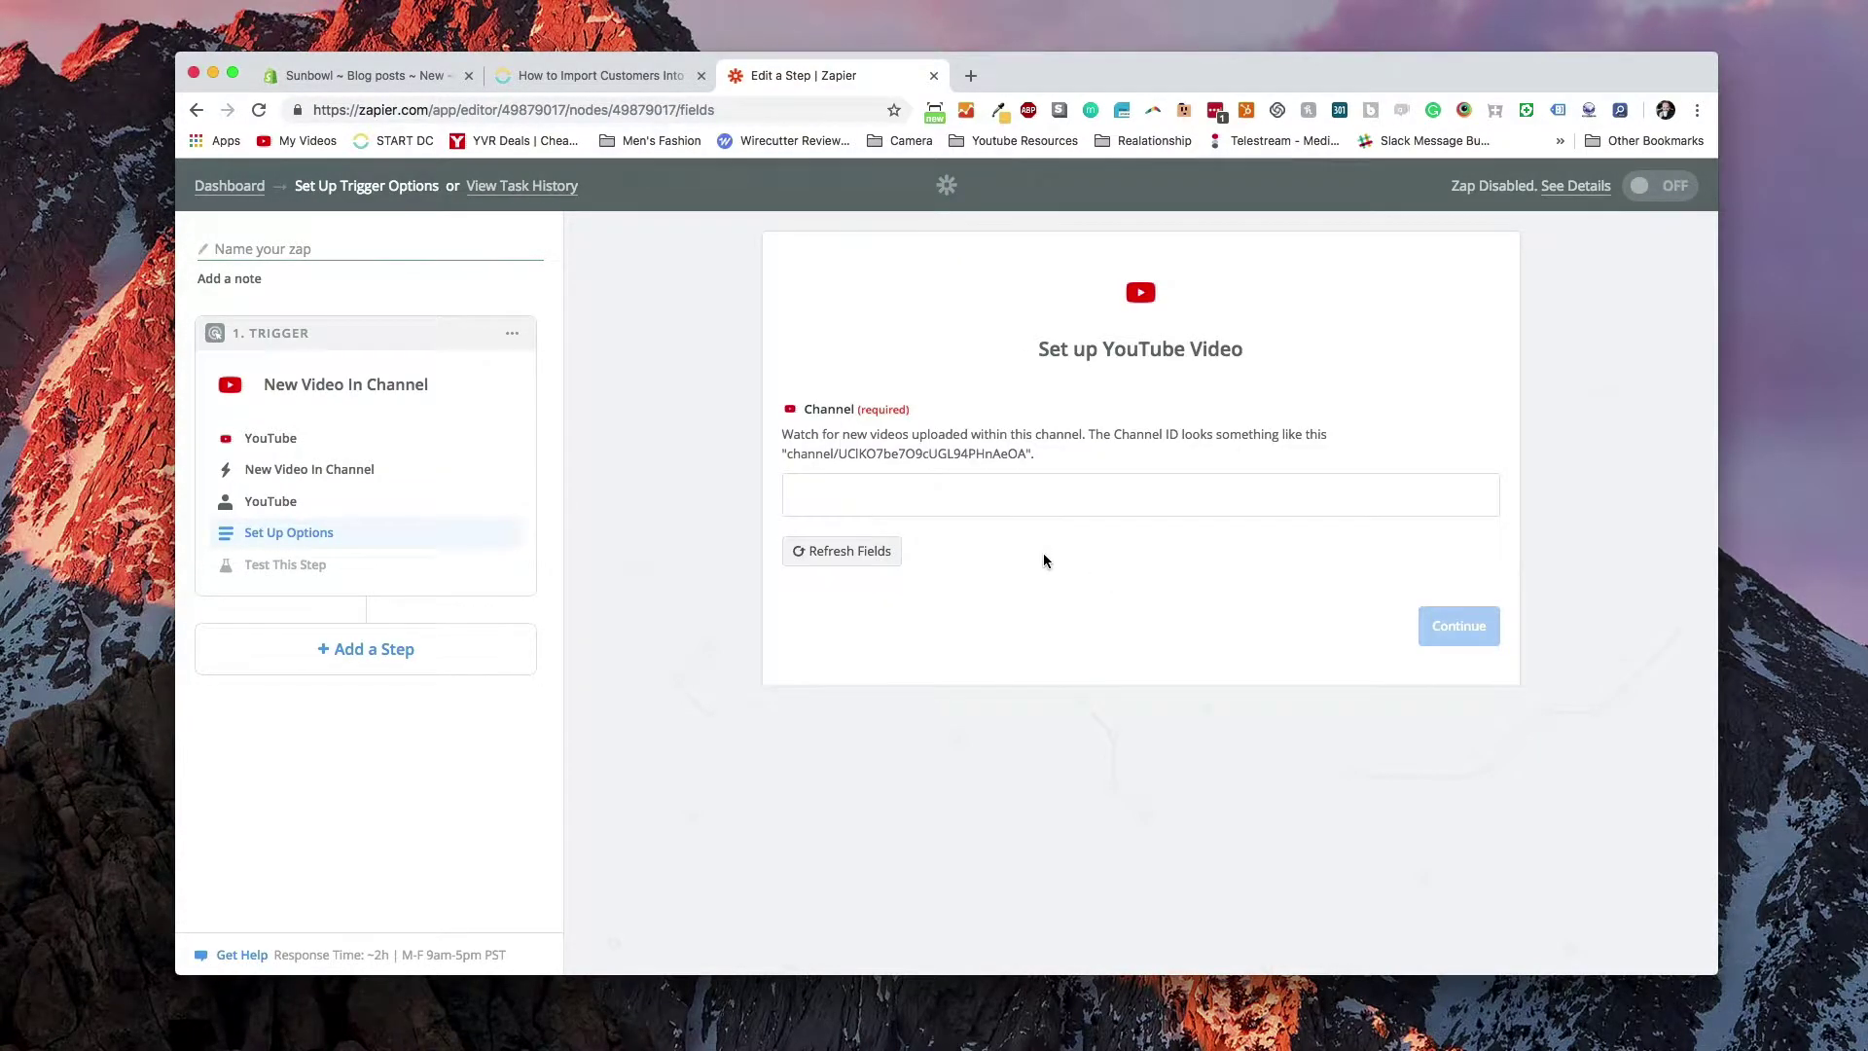
pyautogui.moveTo(1027, 458); pyautogui.dragTo(791, 457)
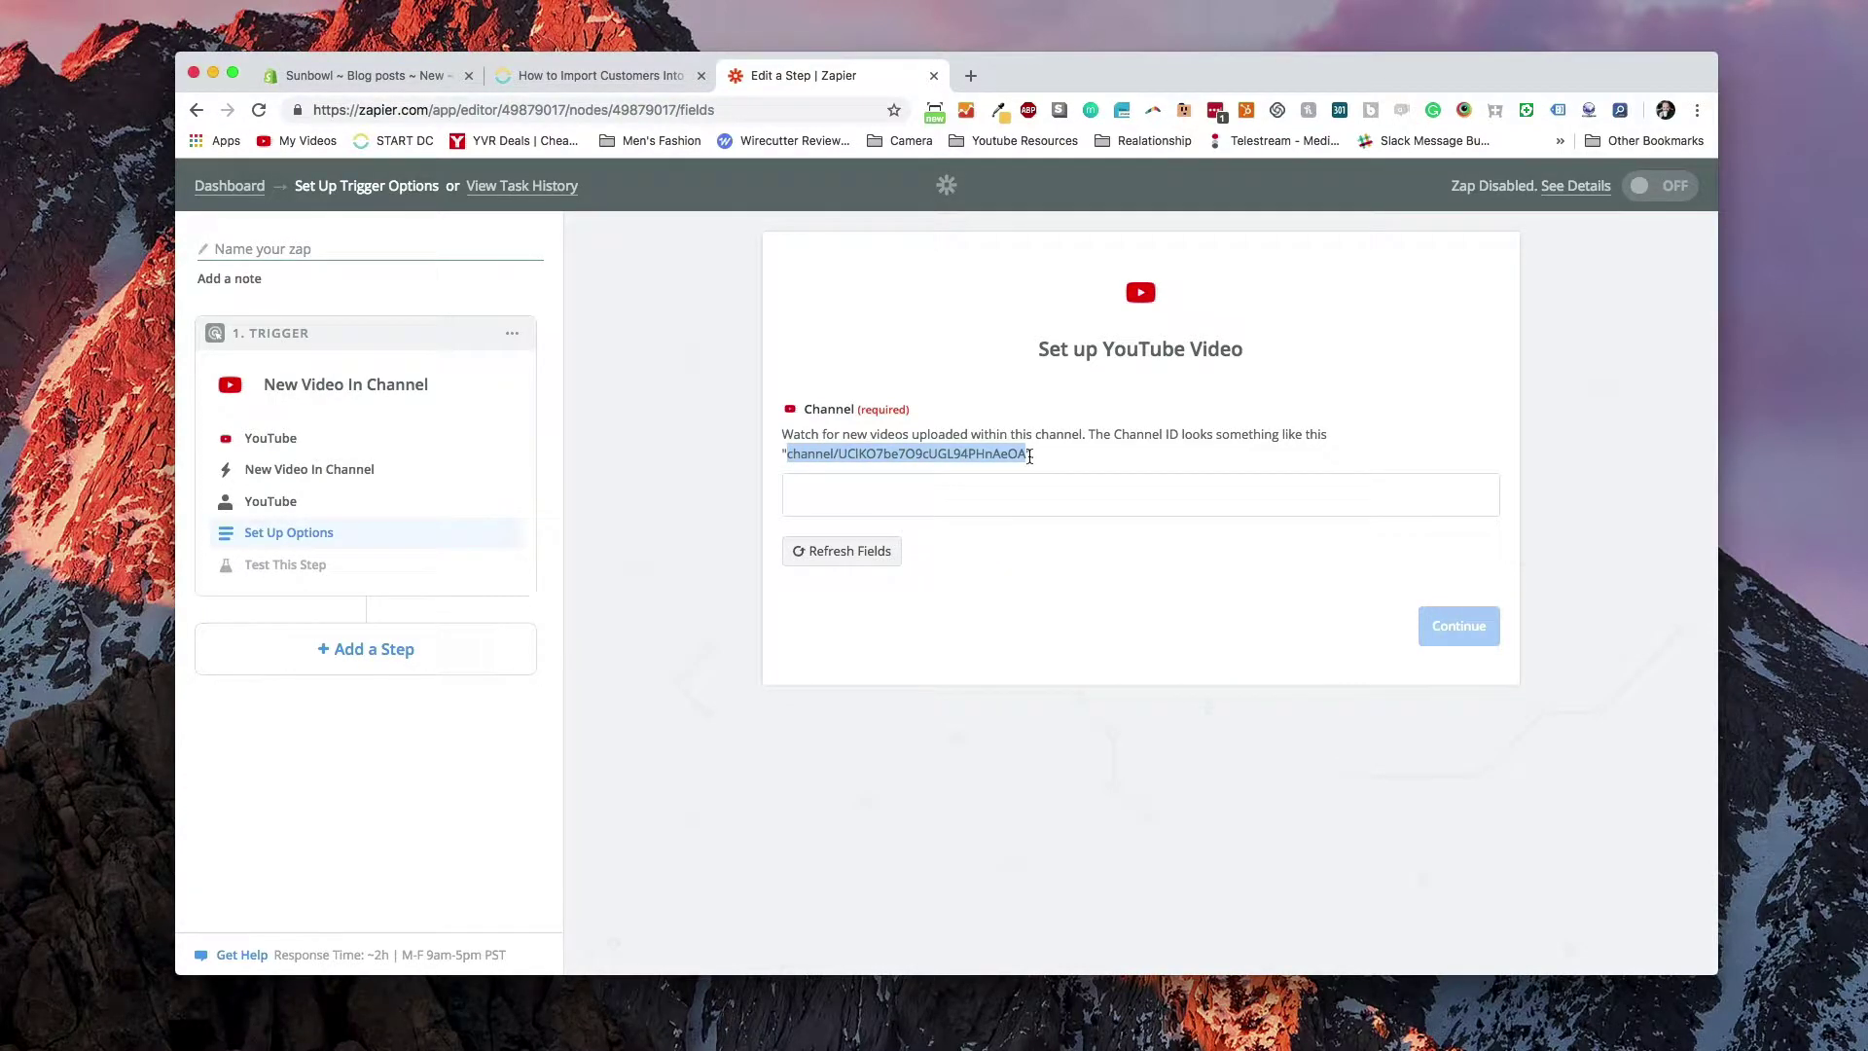
# Open YouTube, go to your own channel page, and copy the channel ID from its address
pyautogui.click(656, 77)
pyautogui.click(660, 110)
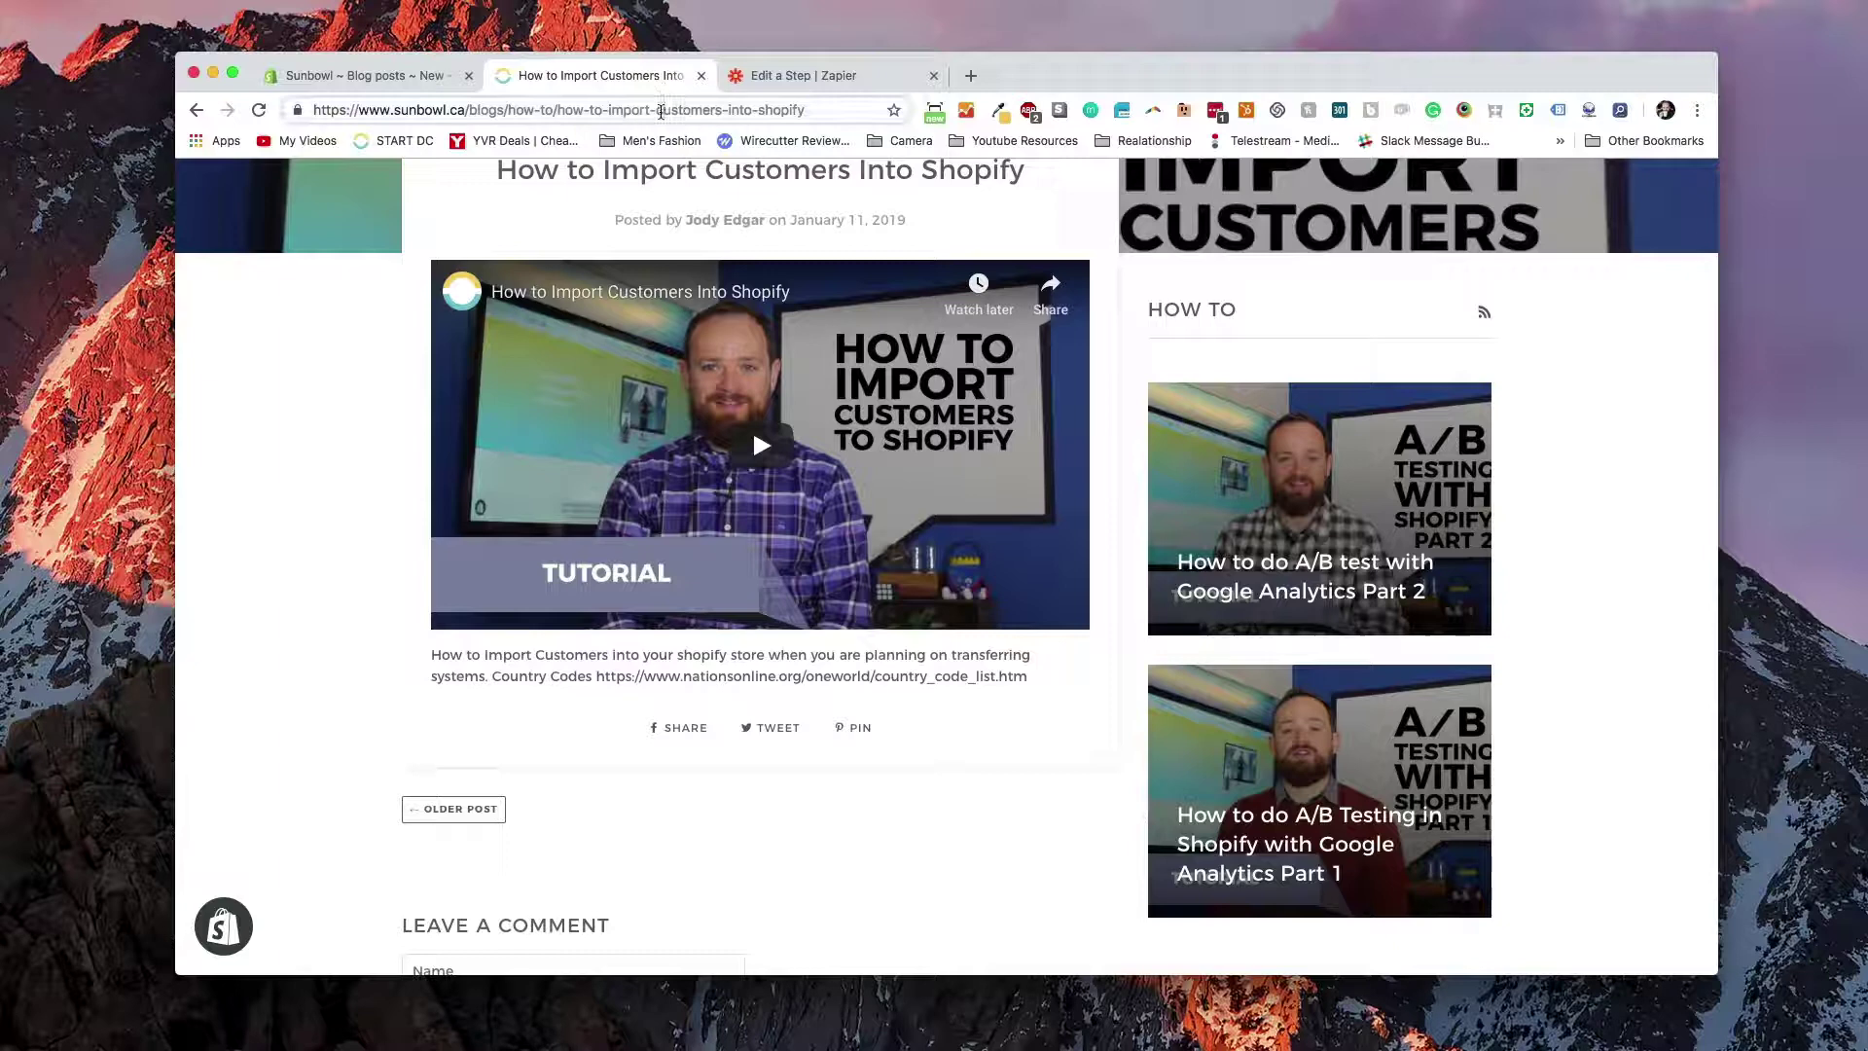
pyautogui.write('yout')
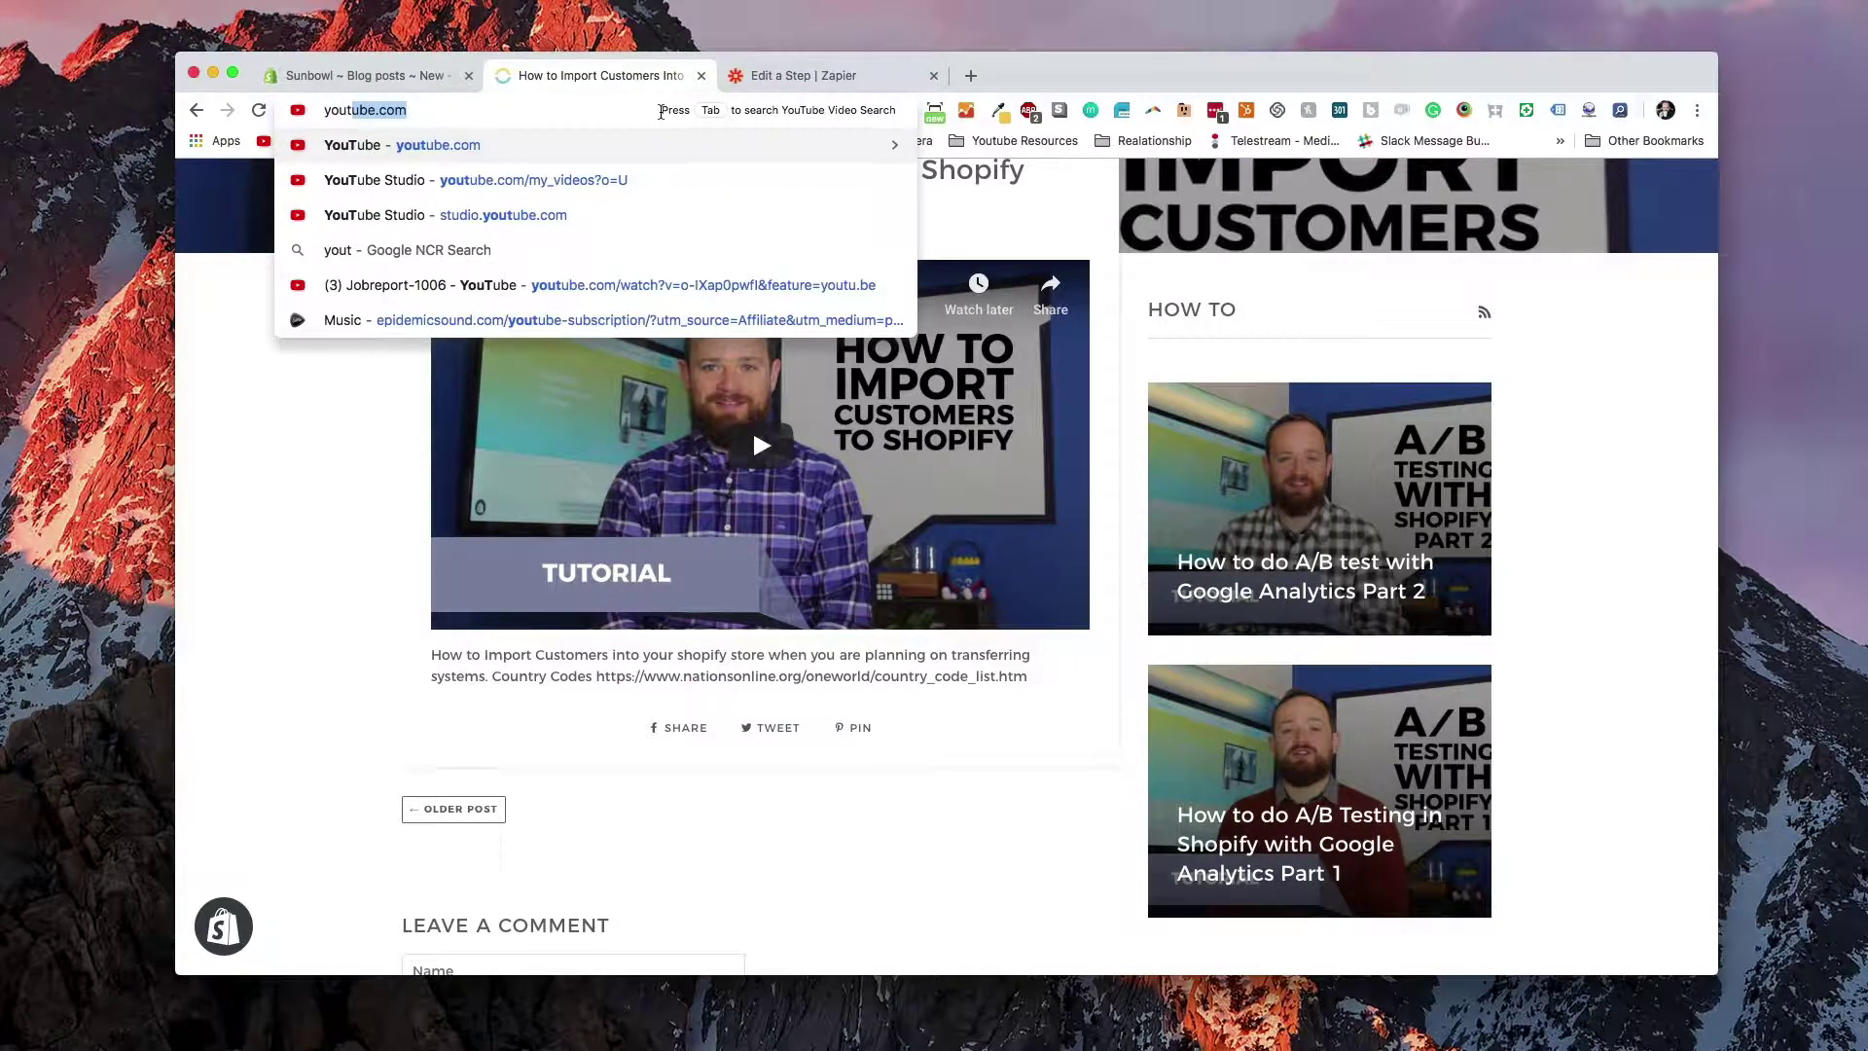
pyautogui.press('Return')
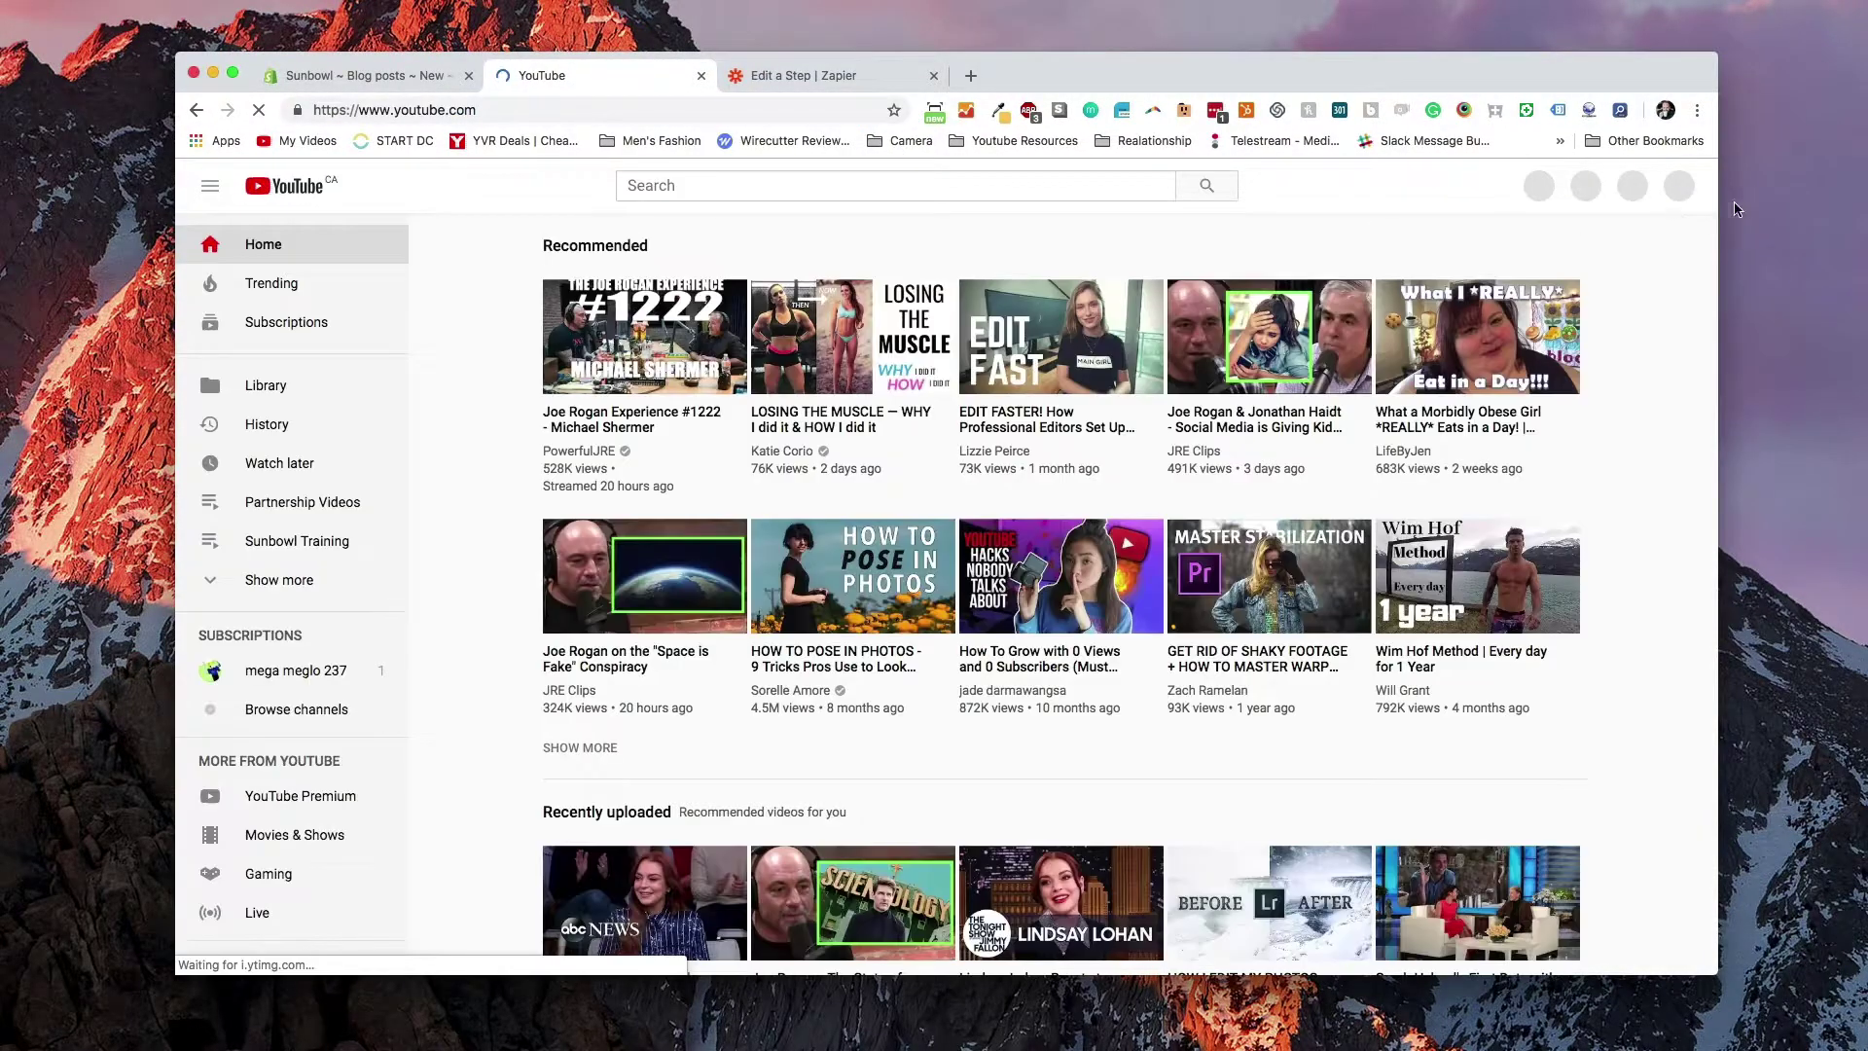
pyautogui.click(1676, 189)
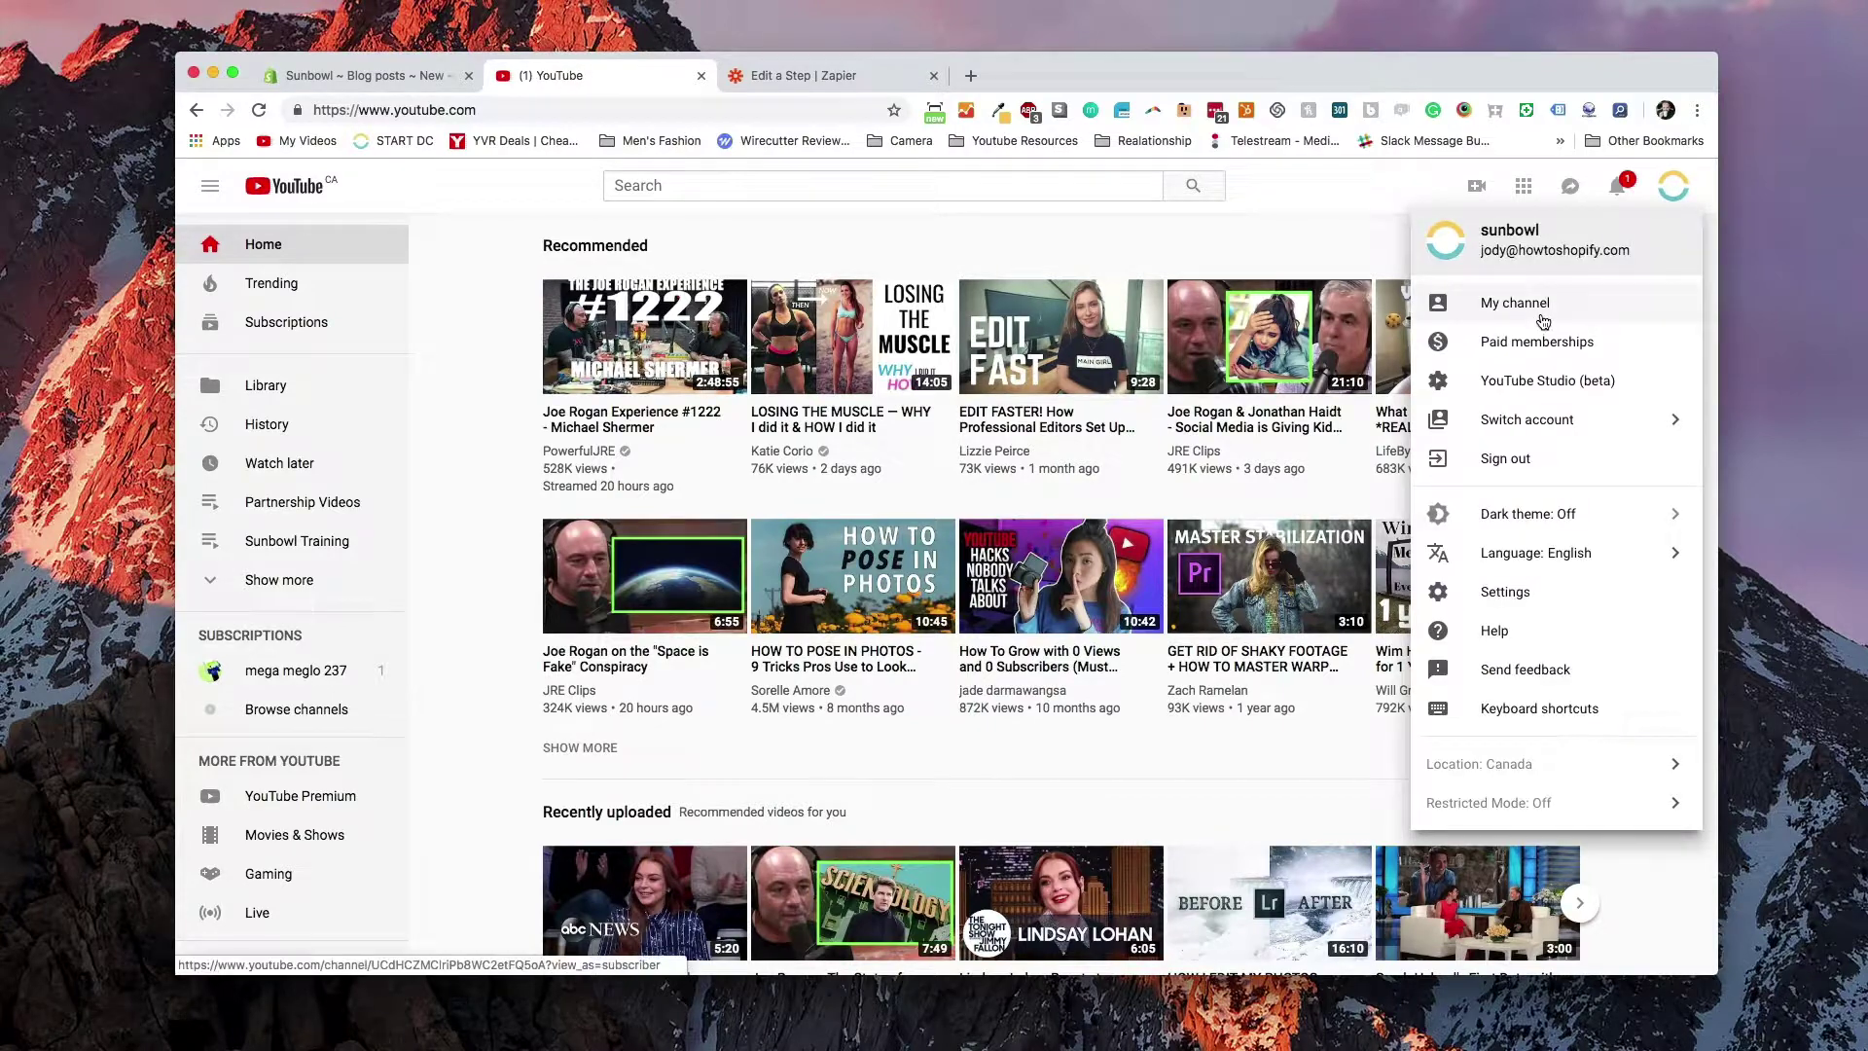
pyautogui.click(1549, 313)
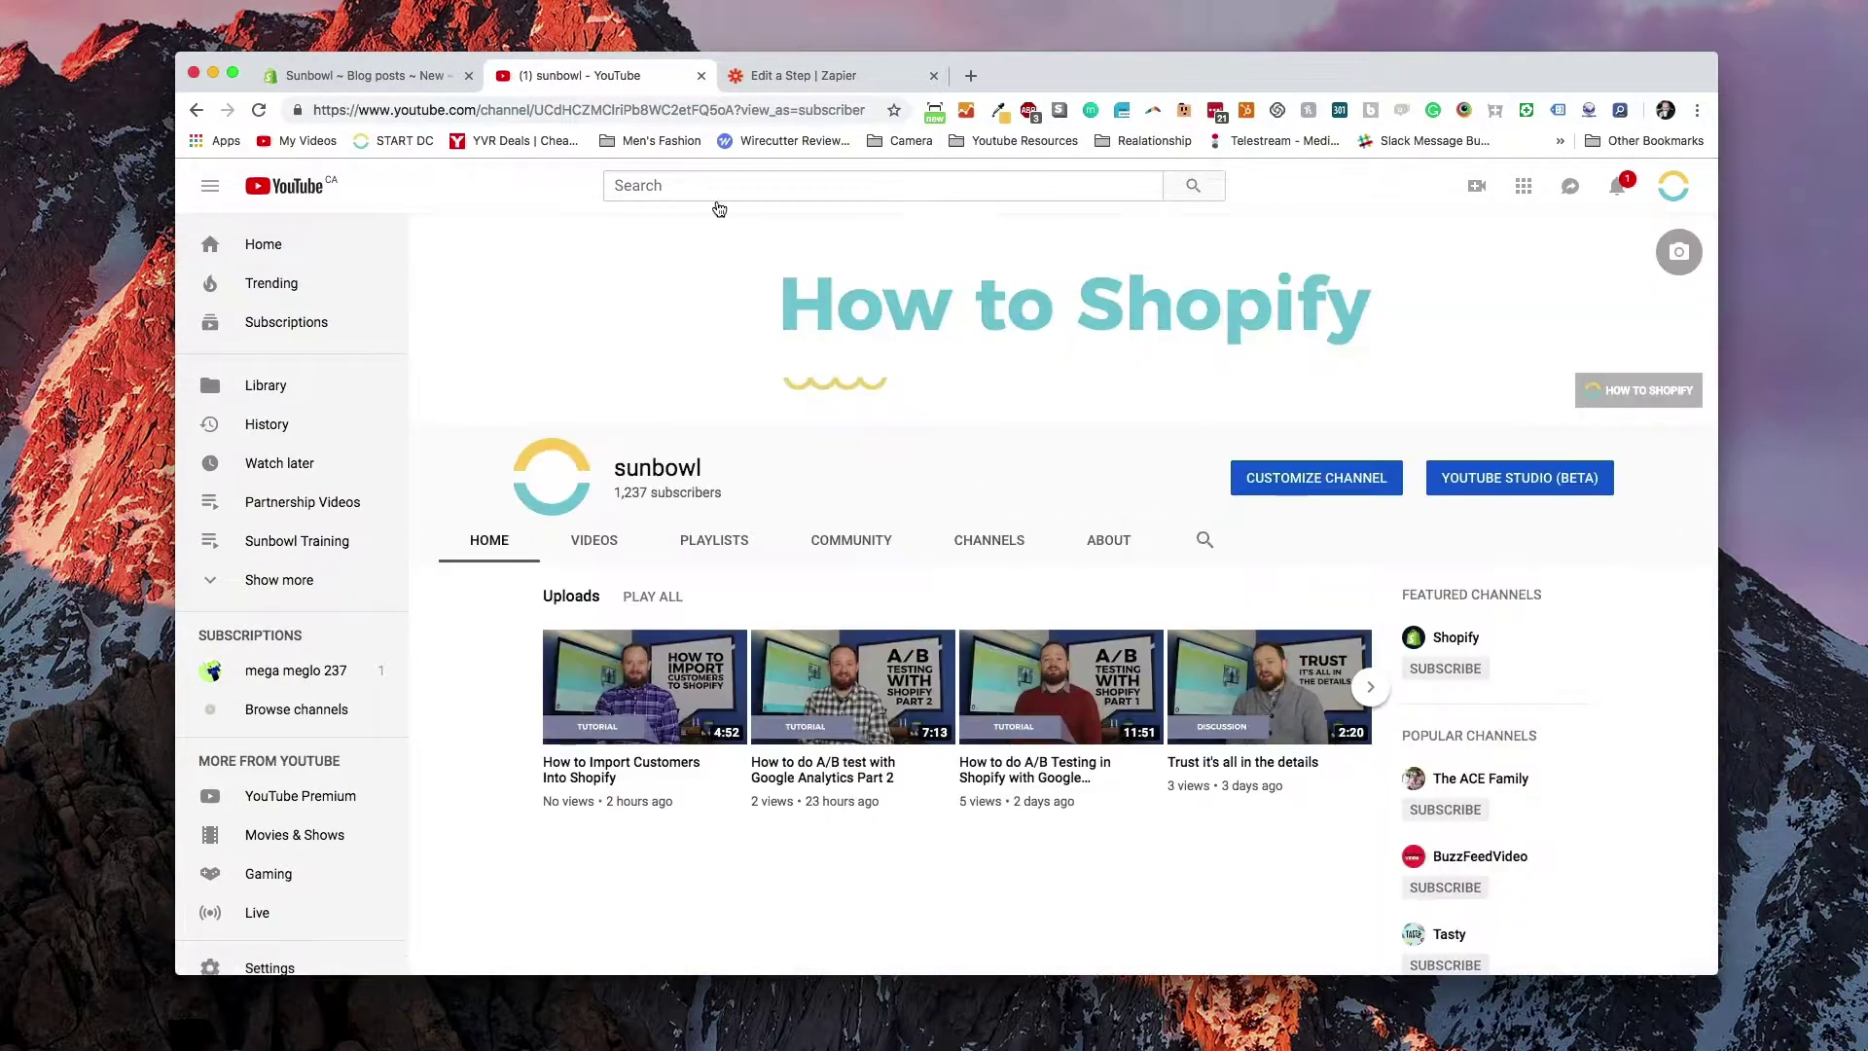
pyautogui.moveTo(478, 109); pyautogui.dragTo(736, 112)
pyautogui.press('cmd+c')
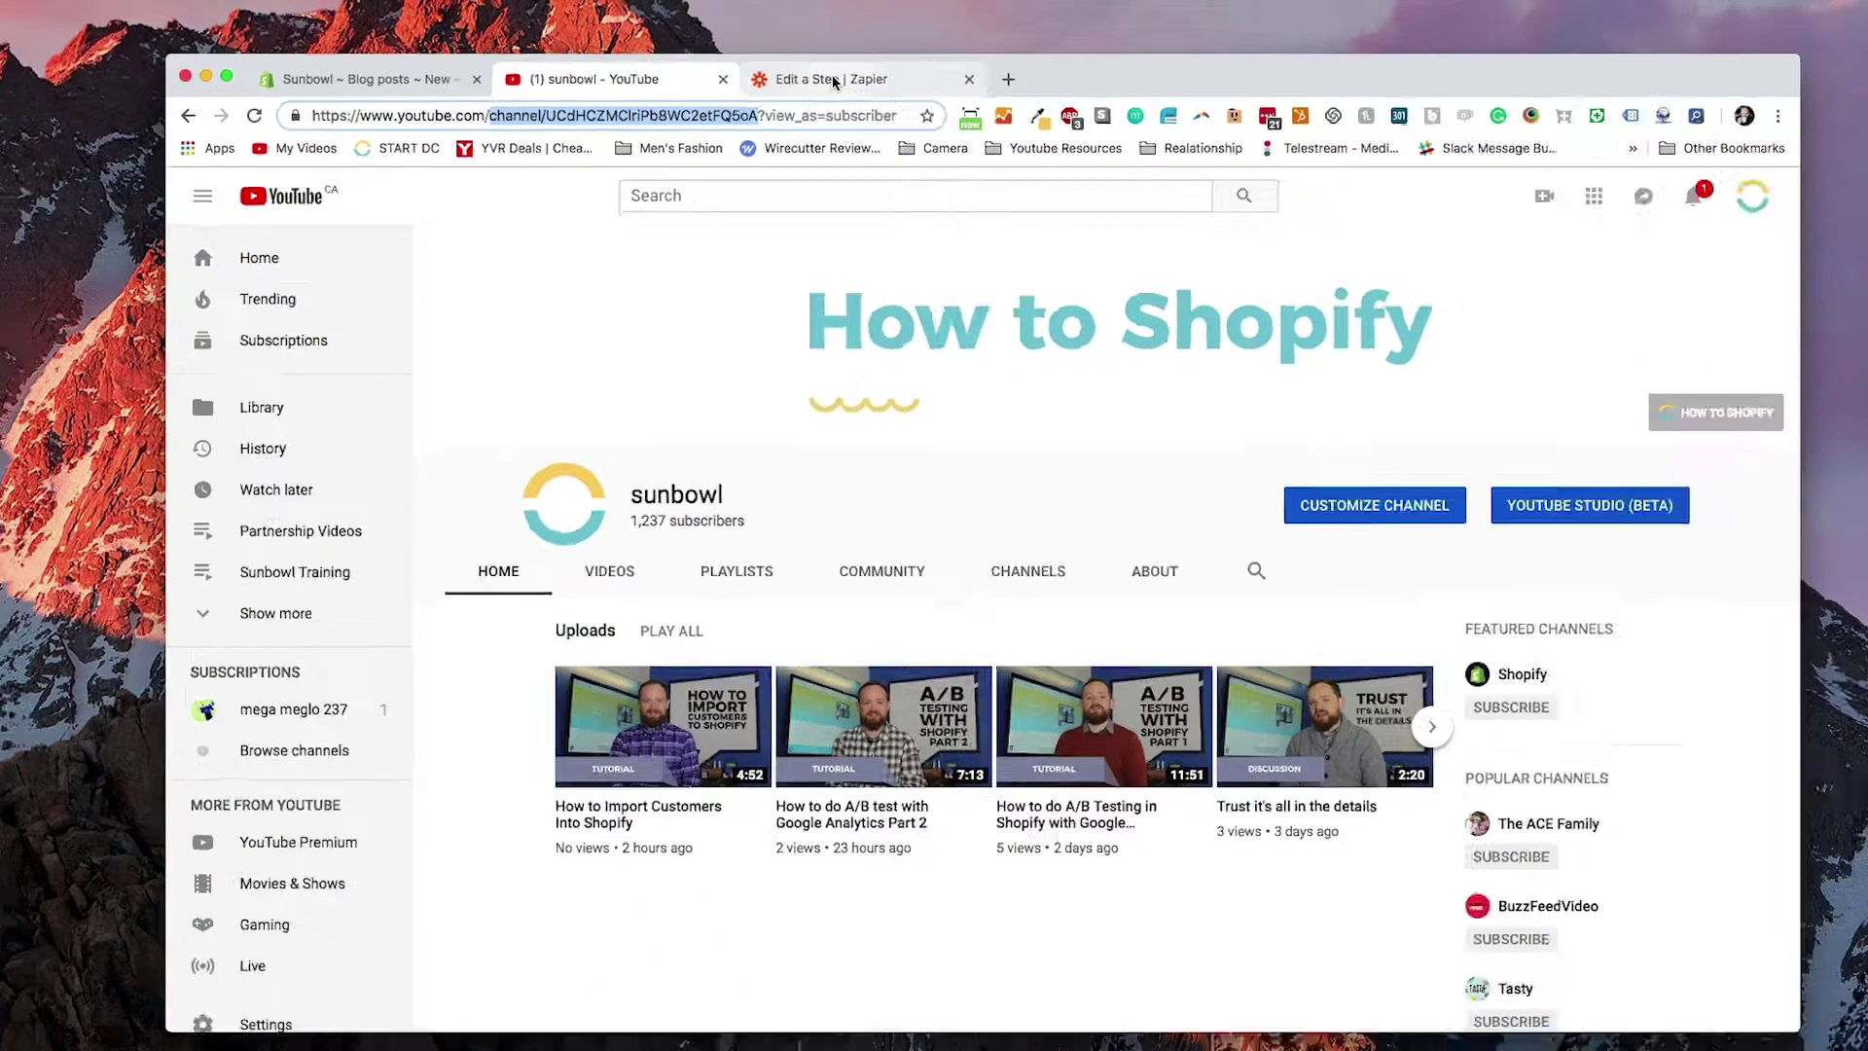
# Paste the copied channel ID into the zap's Channel field
pyautogui.click(1168, 121)
pyautogui.click(854, 491)
pyautogui.press('cmd+v')
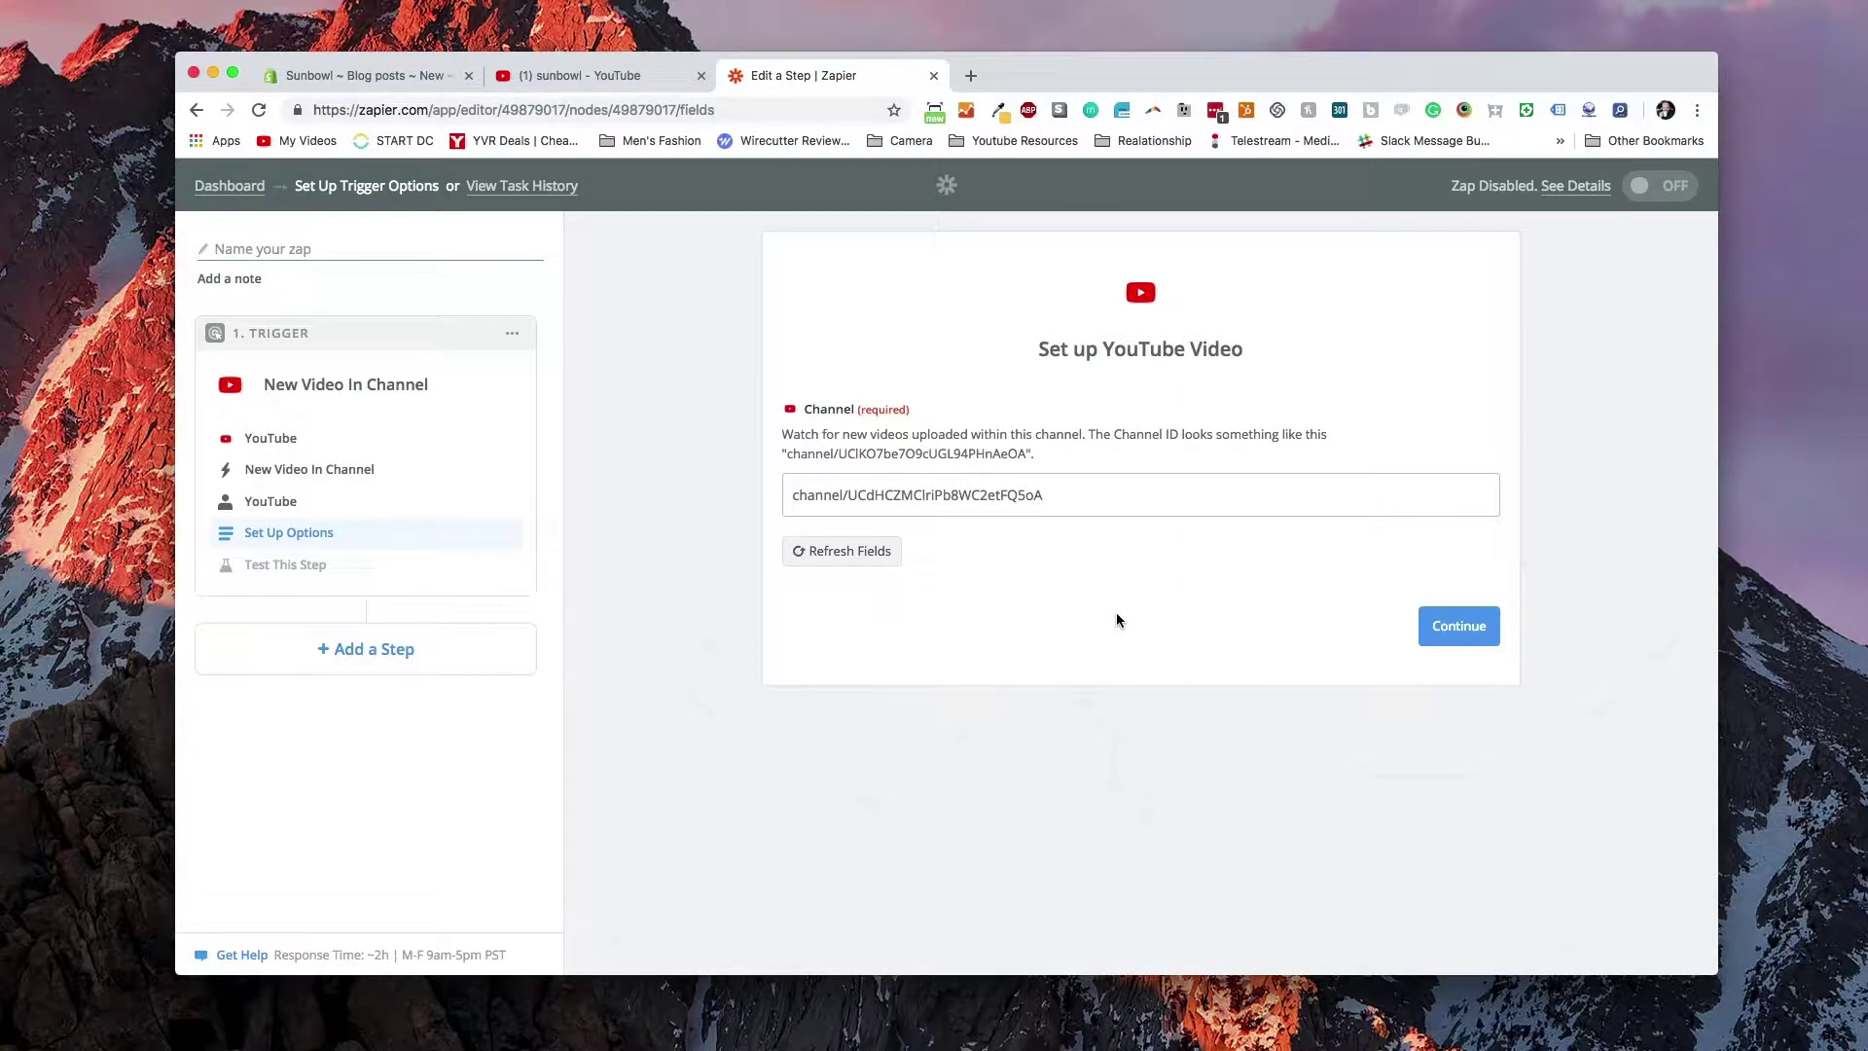
# Test the YouTube trigger, review Video A's sample fields, and keep Video A as the sample
pyautogui.click(1477, 627)
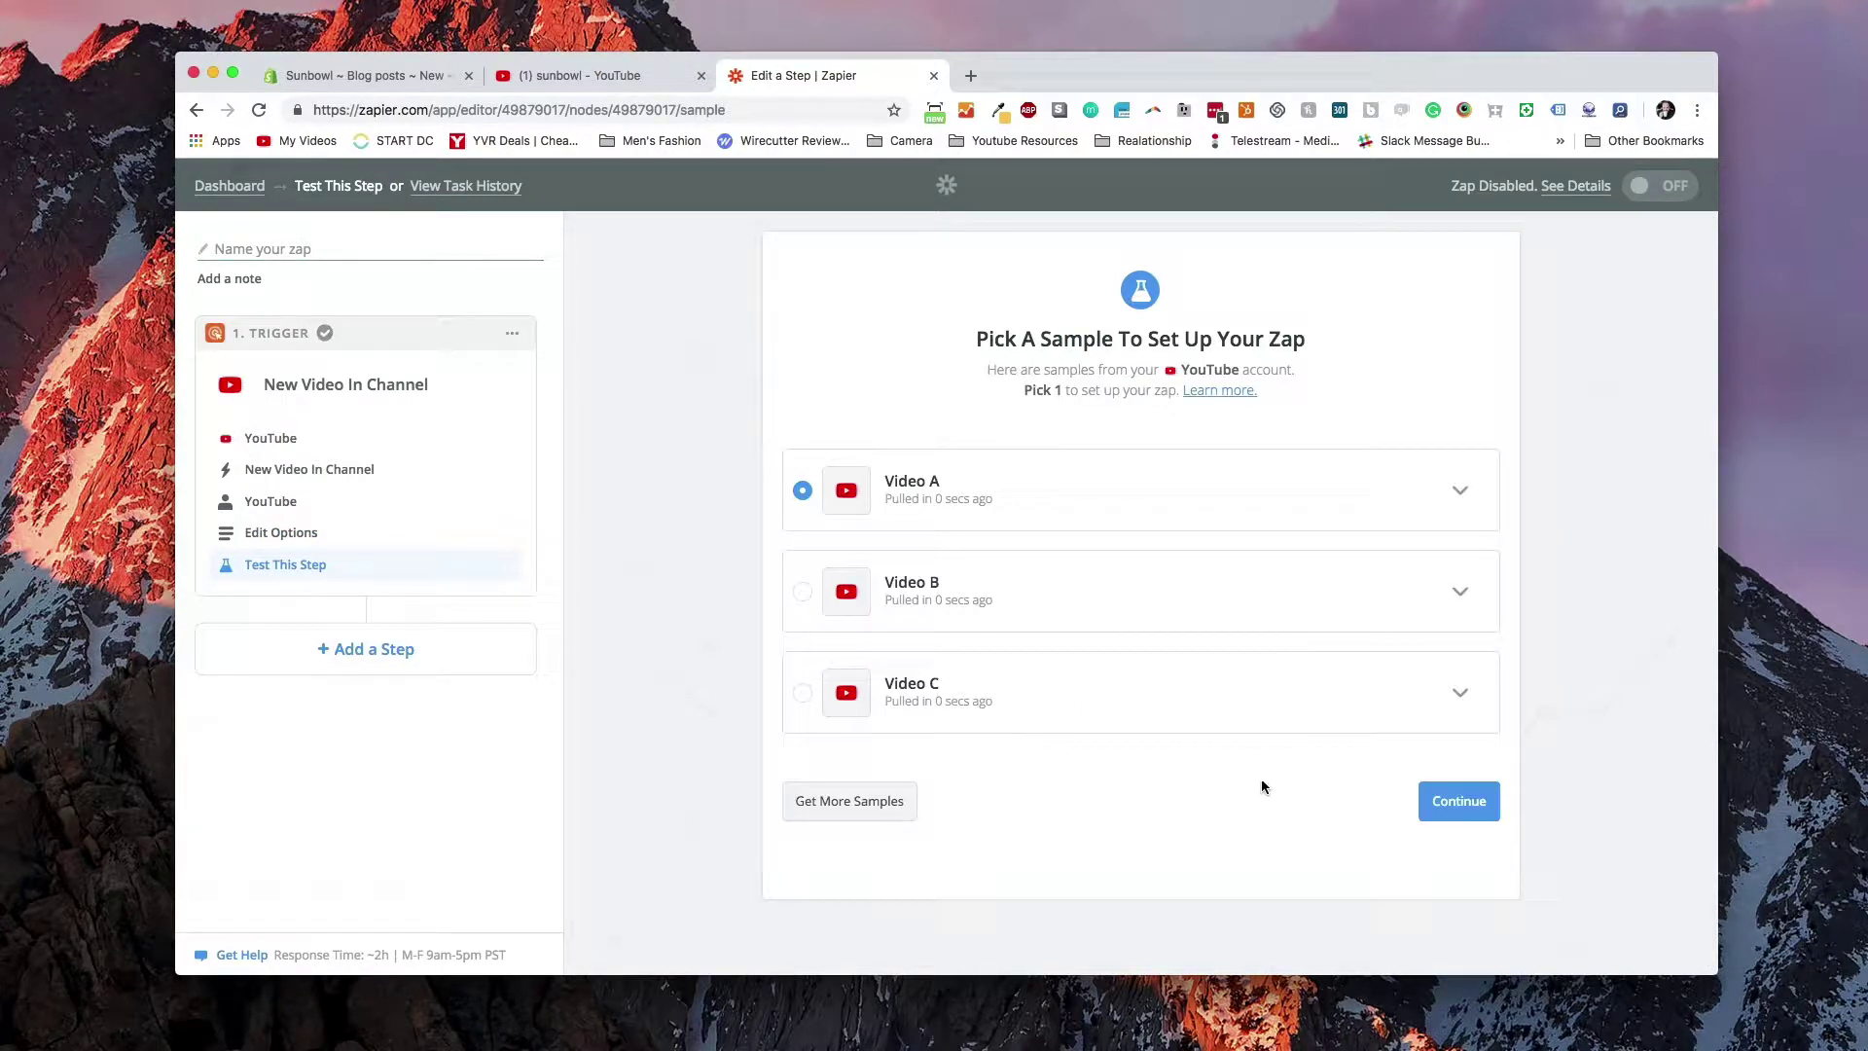
pyautogui.click(1460, 490)
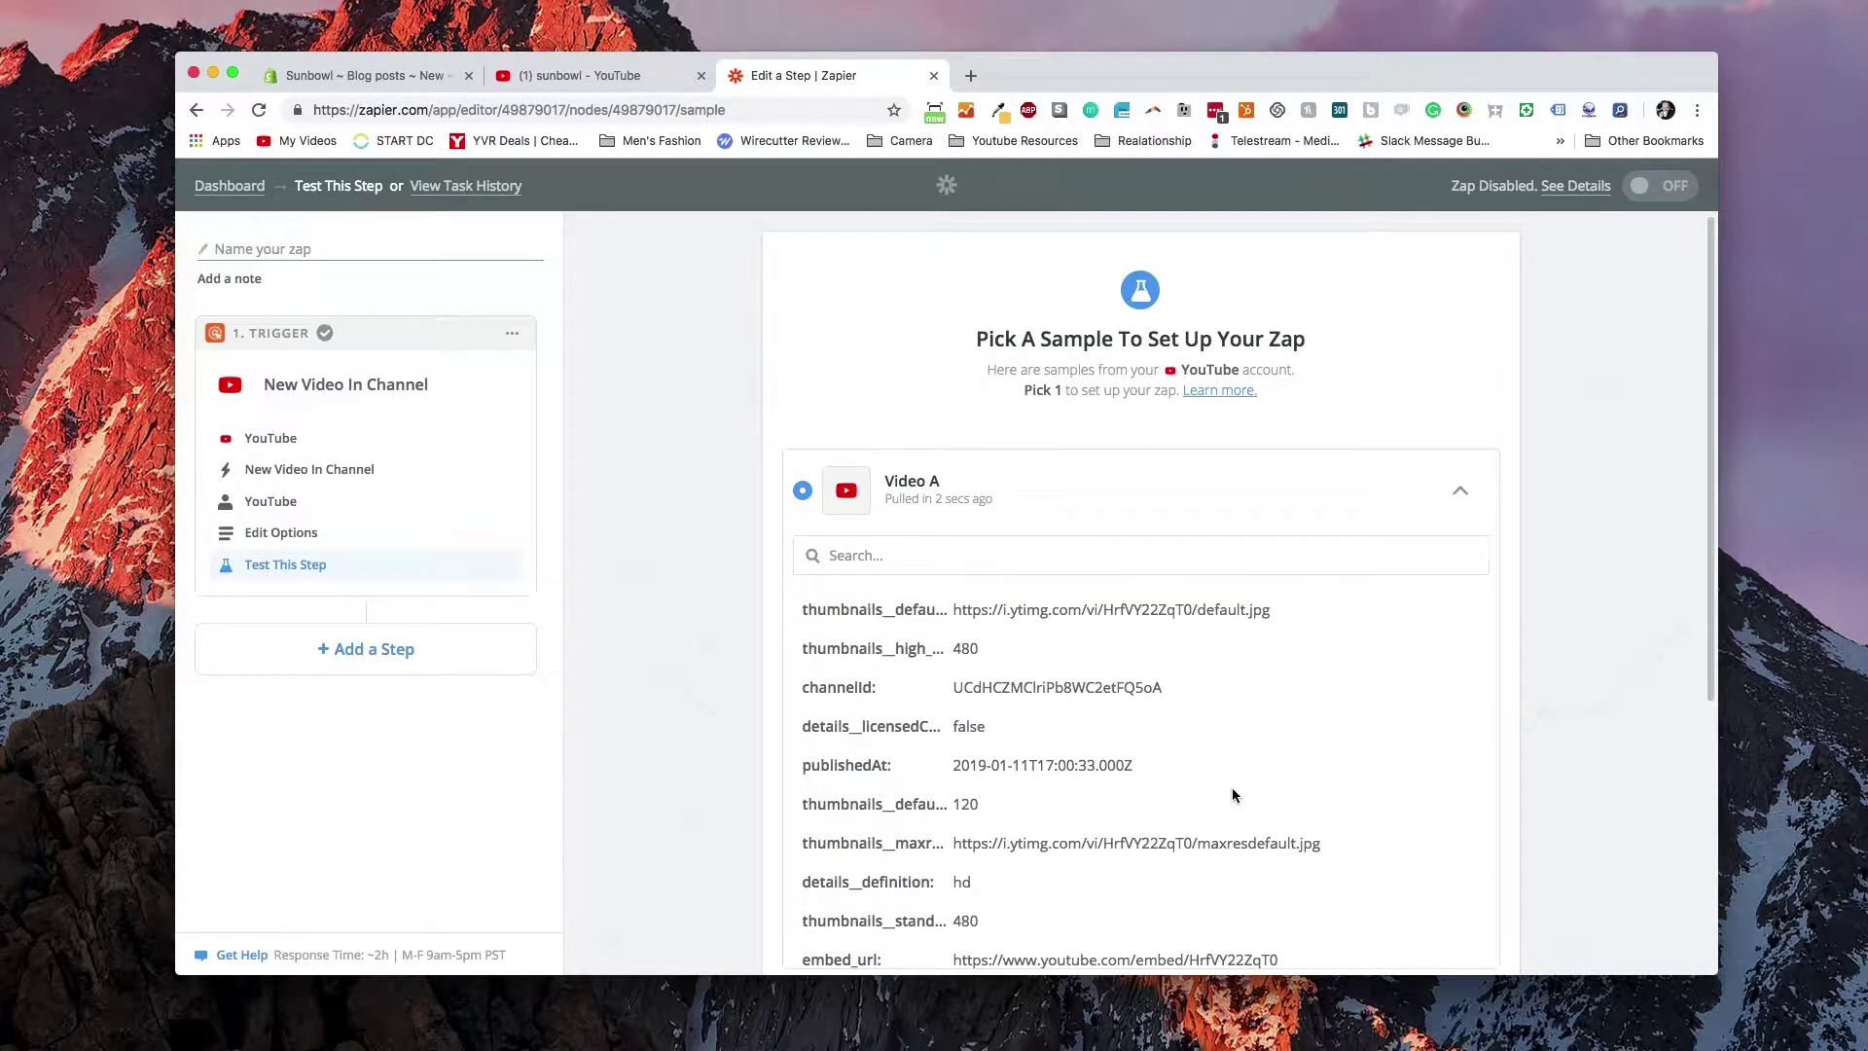
pyautogui.scroll(-5, 1232, 786)
pyautogui.scroll(-5, 1232, 786)
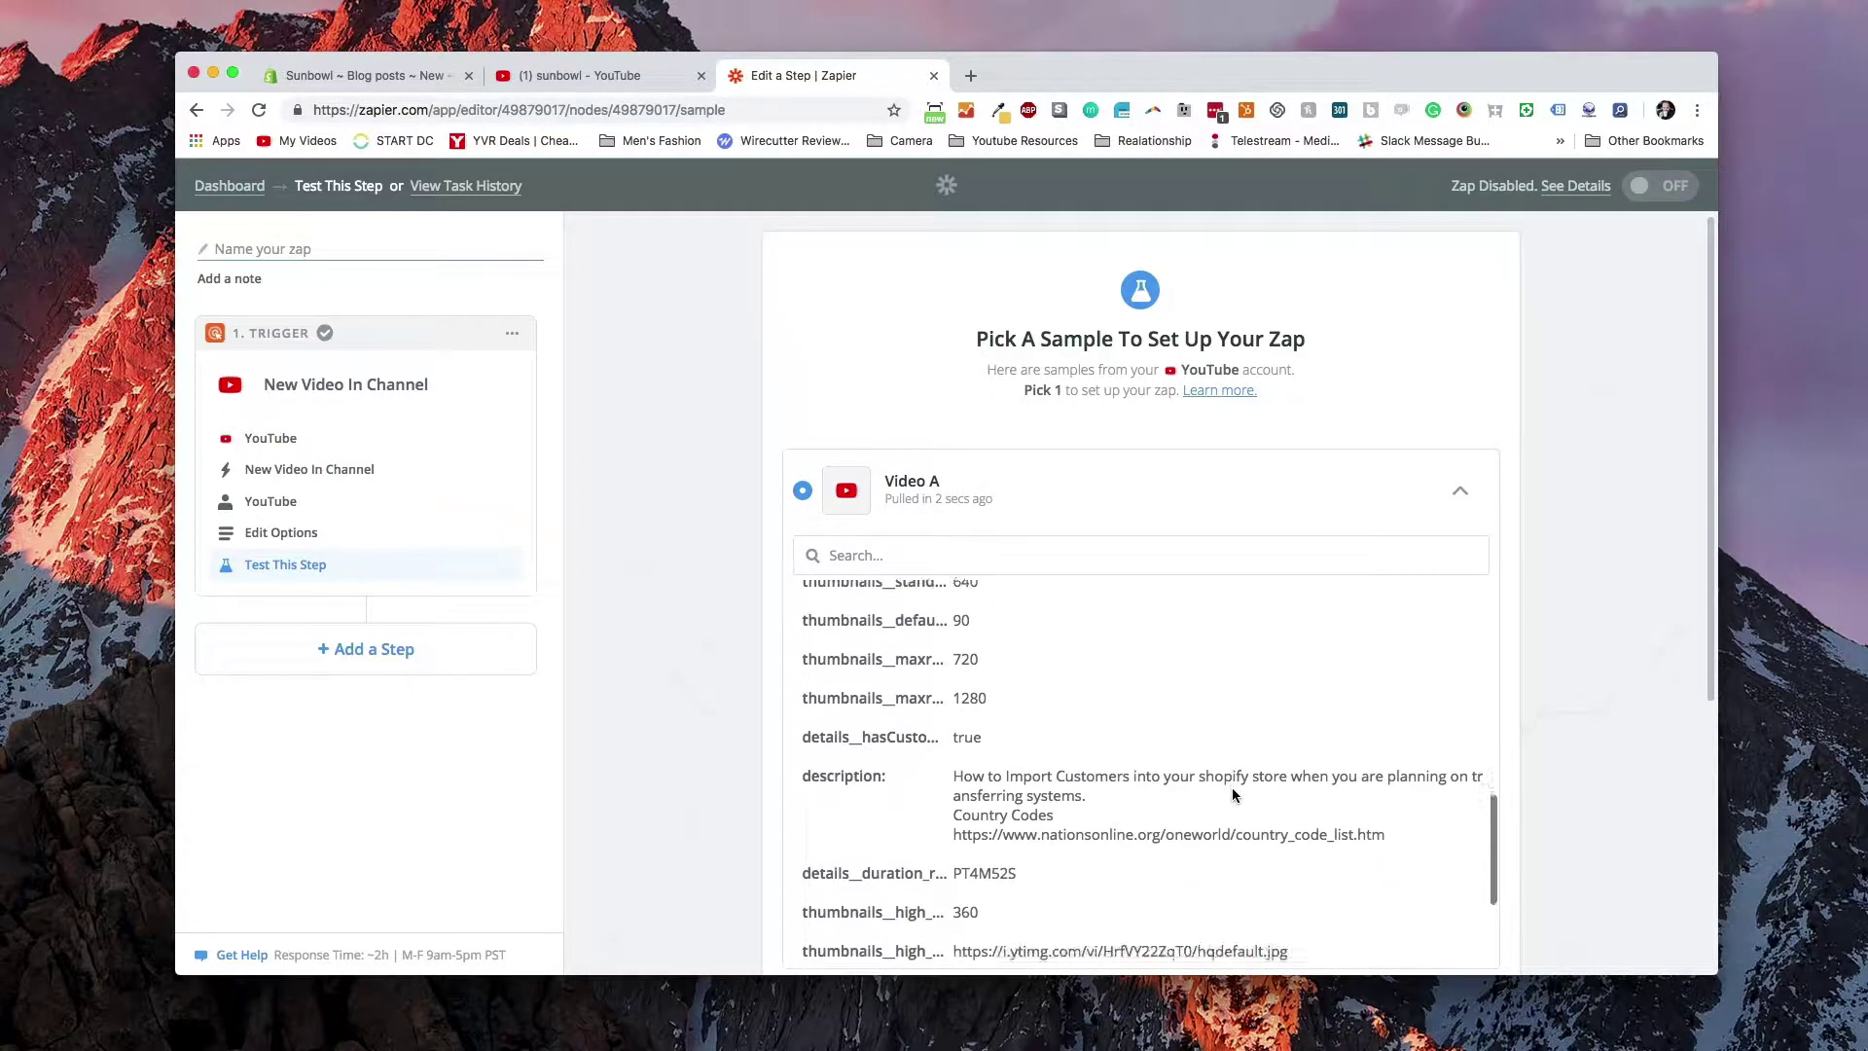
pyautogui.scroll(3, 1232, 786)
pyautogui.click(1460, 492)
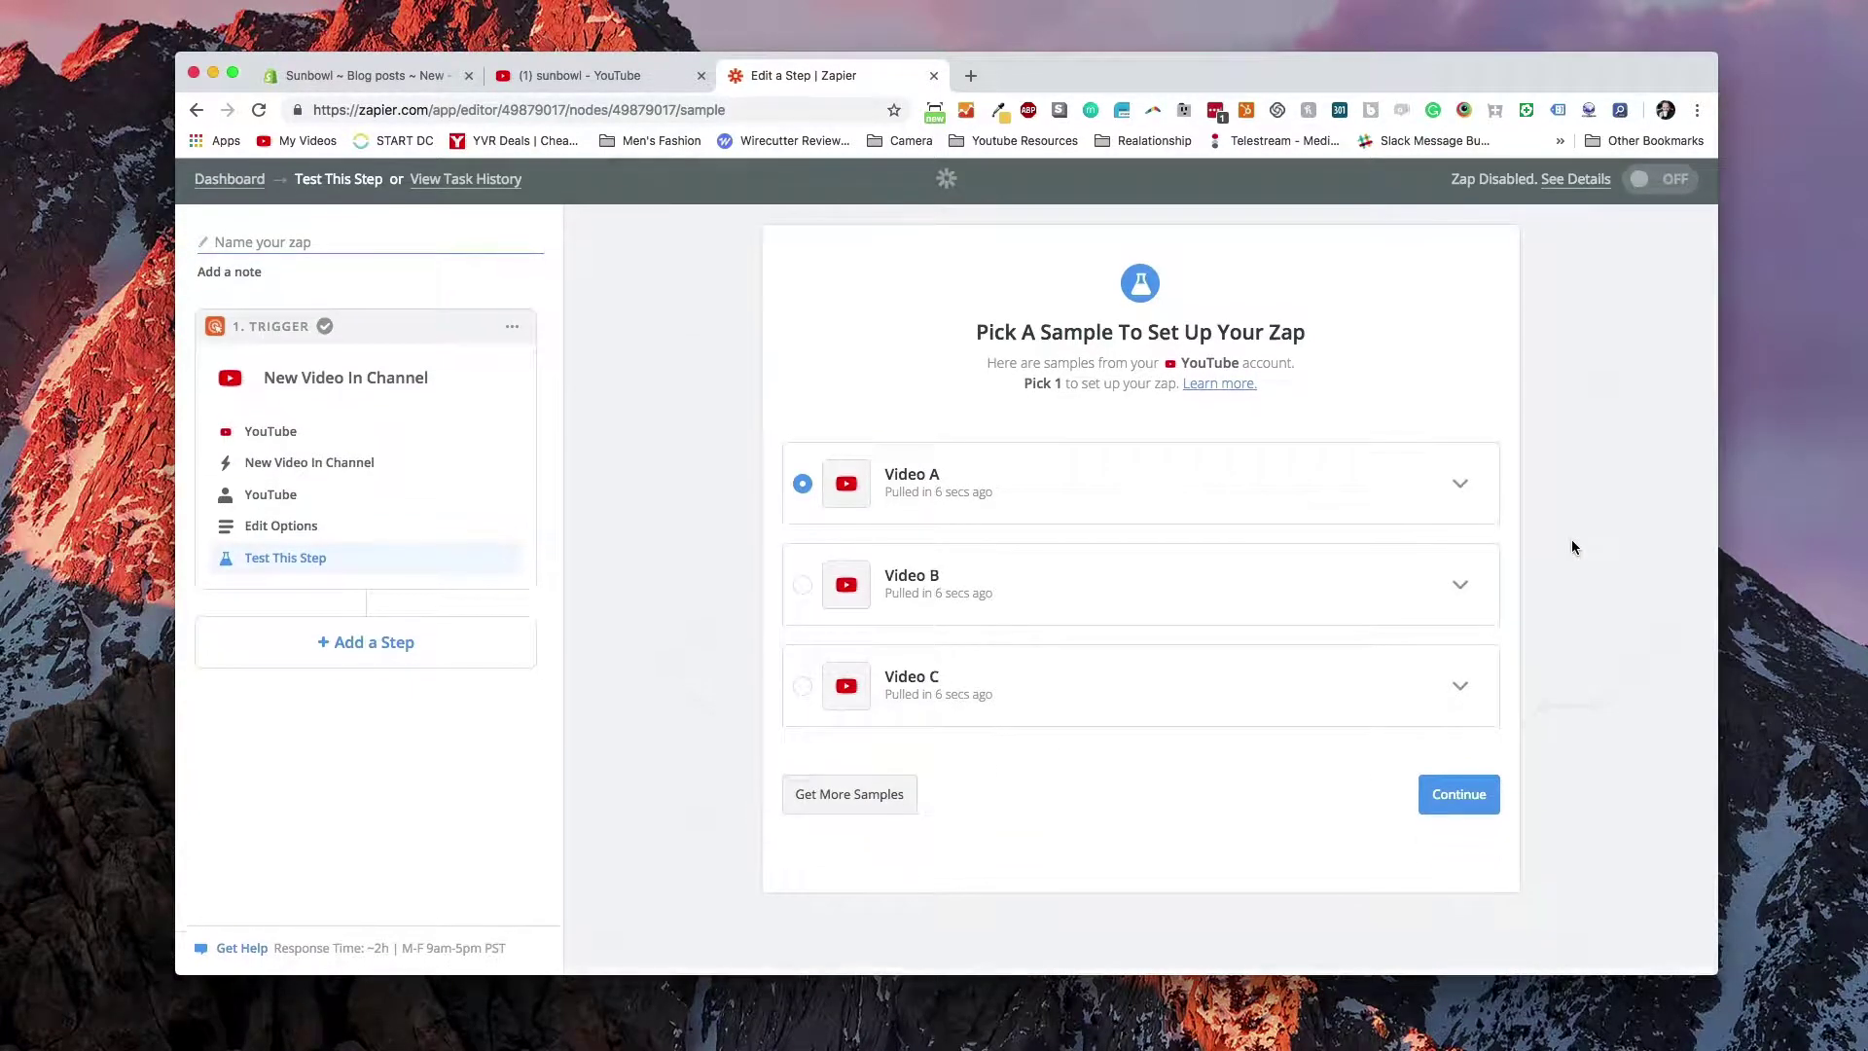
pyautogui.click(1449, 804)
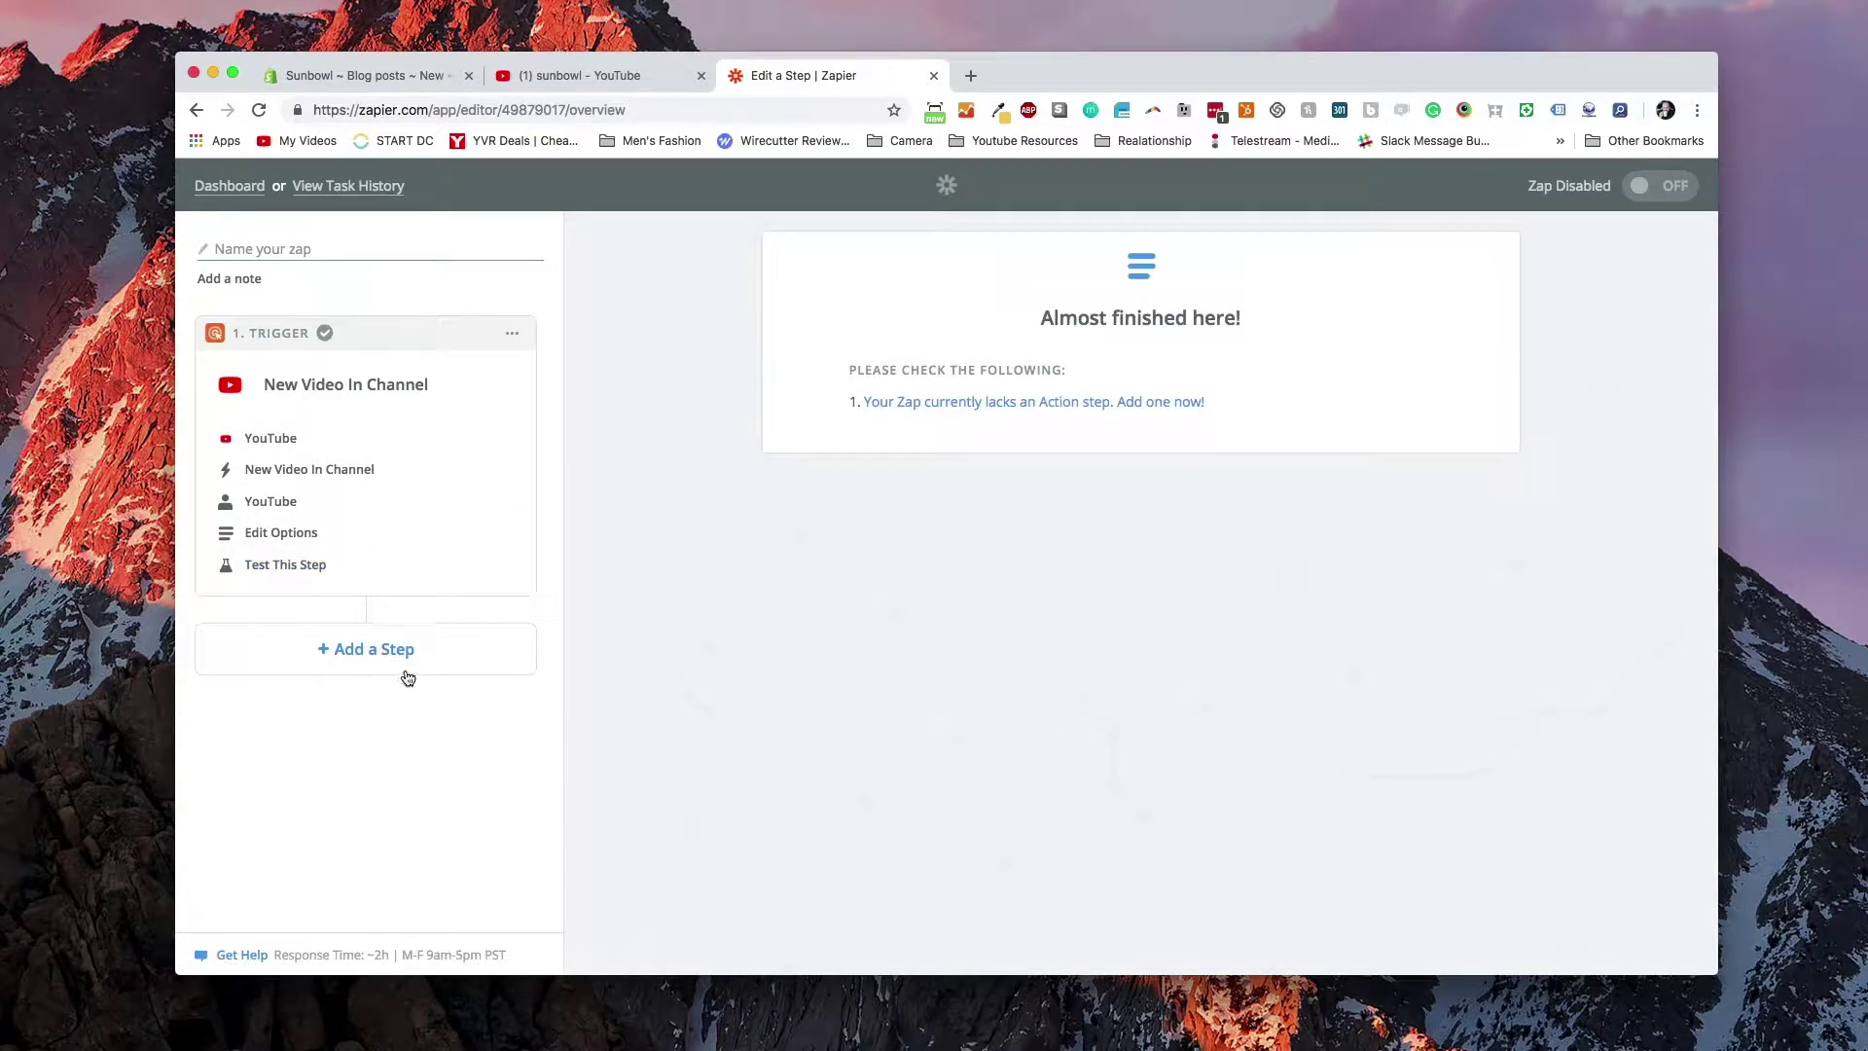
# Add an action step using Shopify's 'Create Blog Entry' action
pyautogui.click(372, 659)
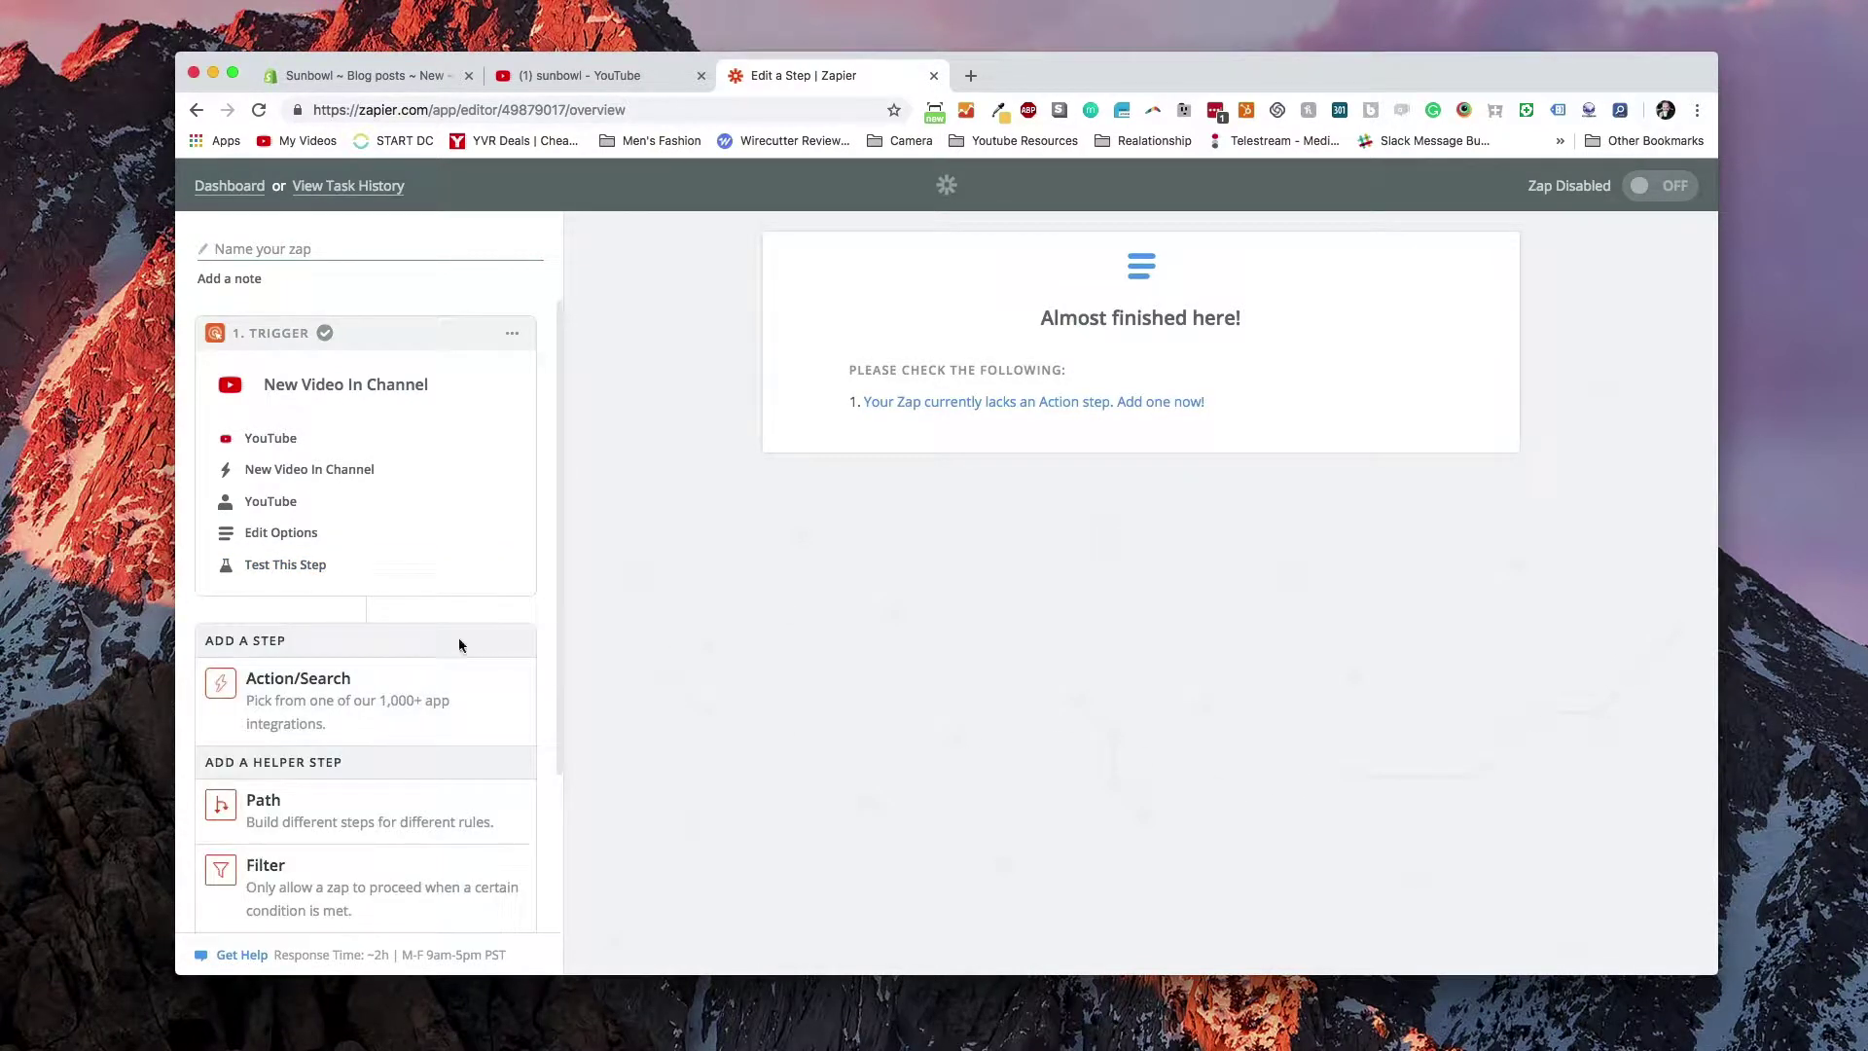
pyautogui.scroll(-3, 458, 642)
pyautogui.click(404, 600)
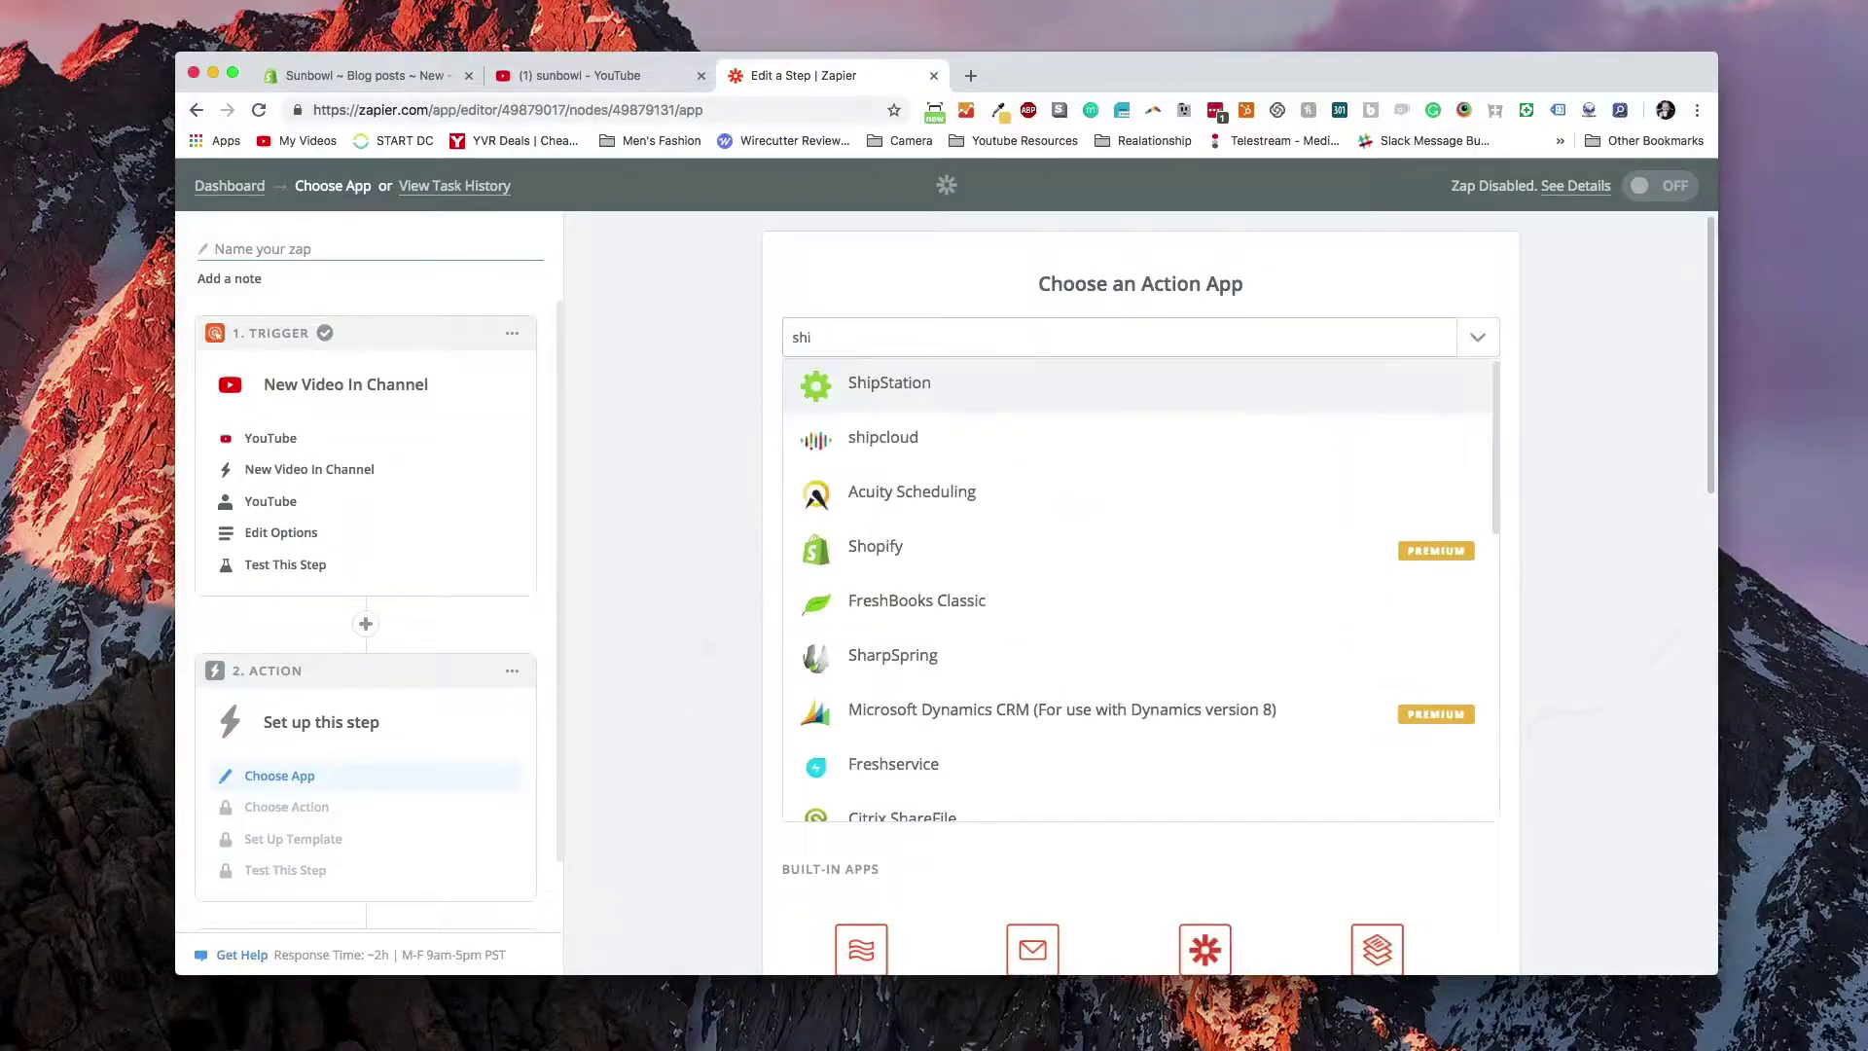
pyautogui.write('opi')
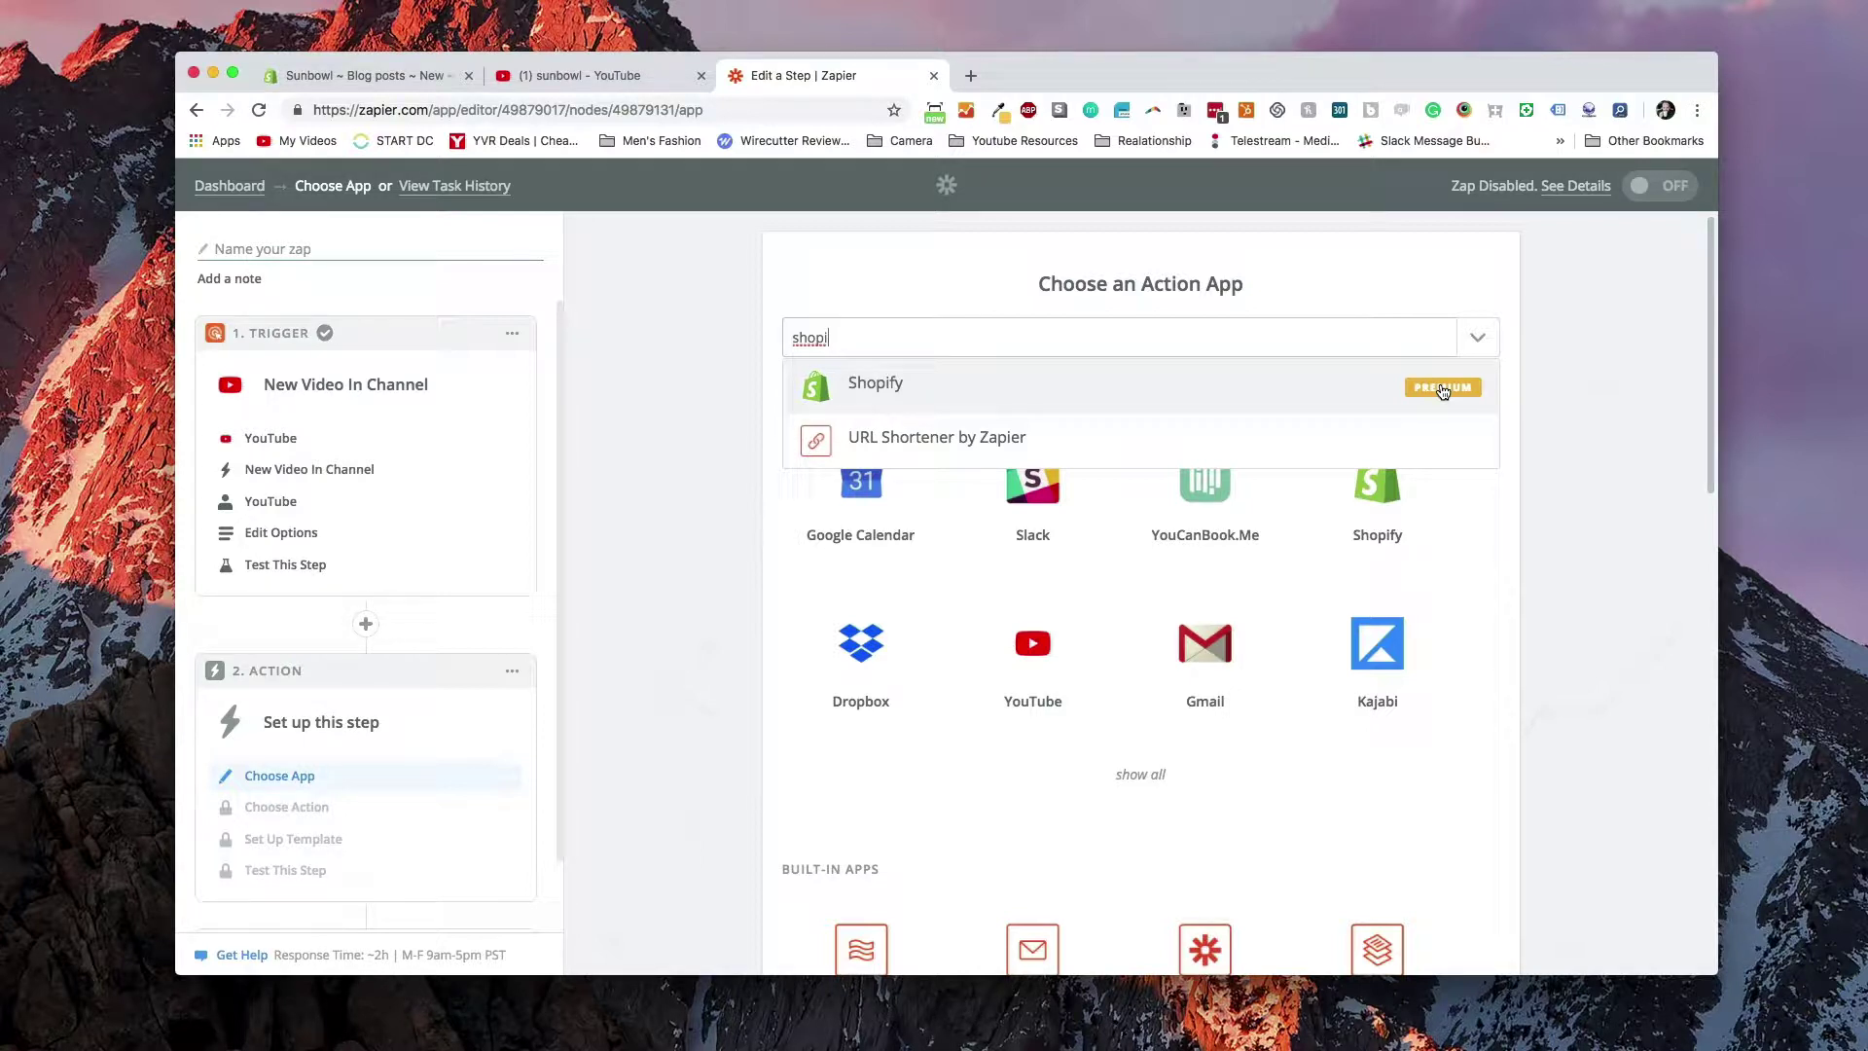
pyautogui.click(927, 370)
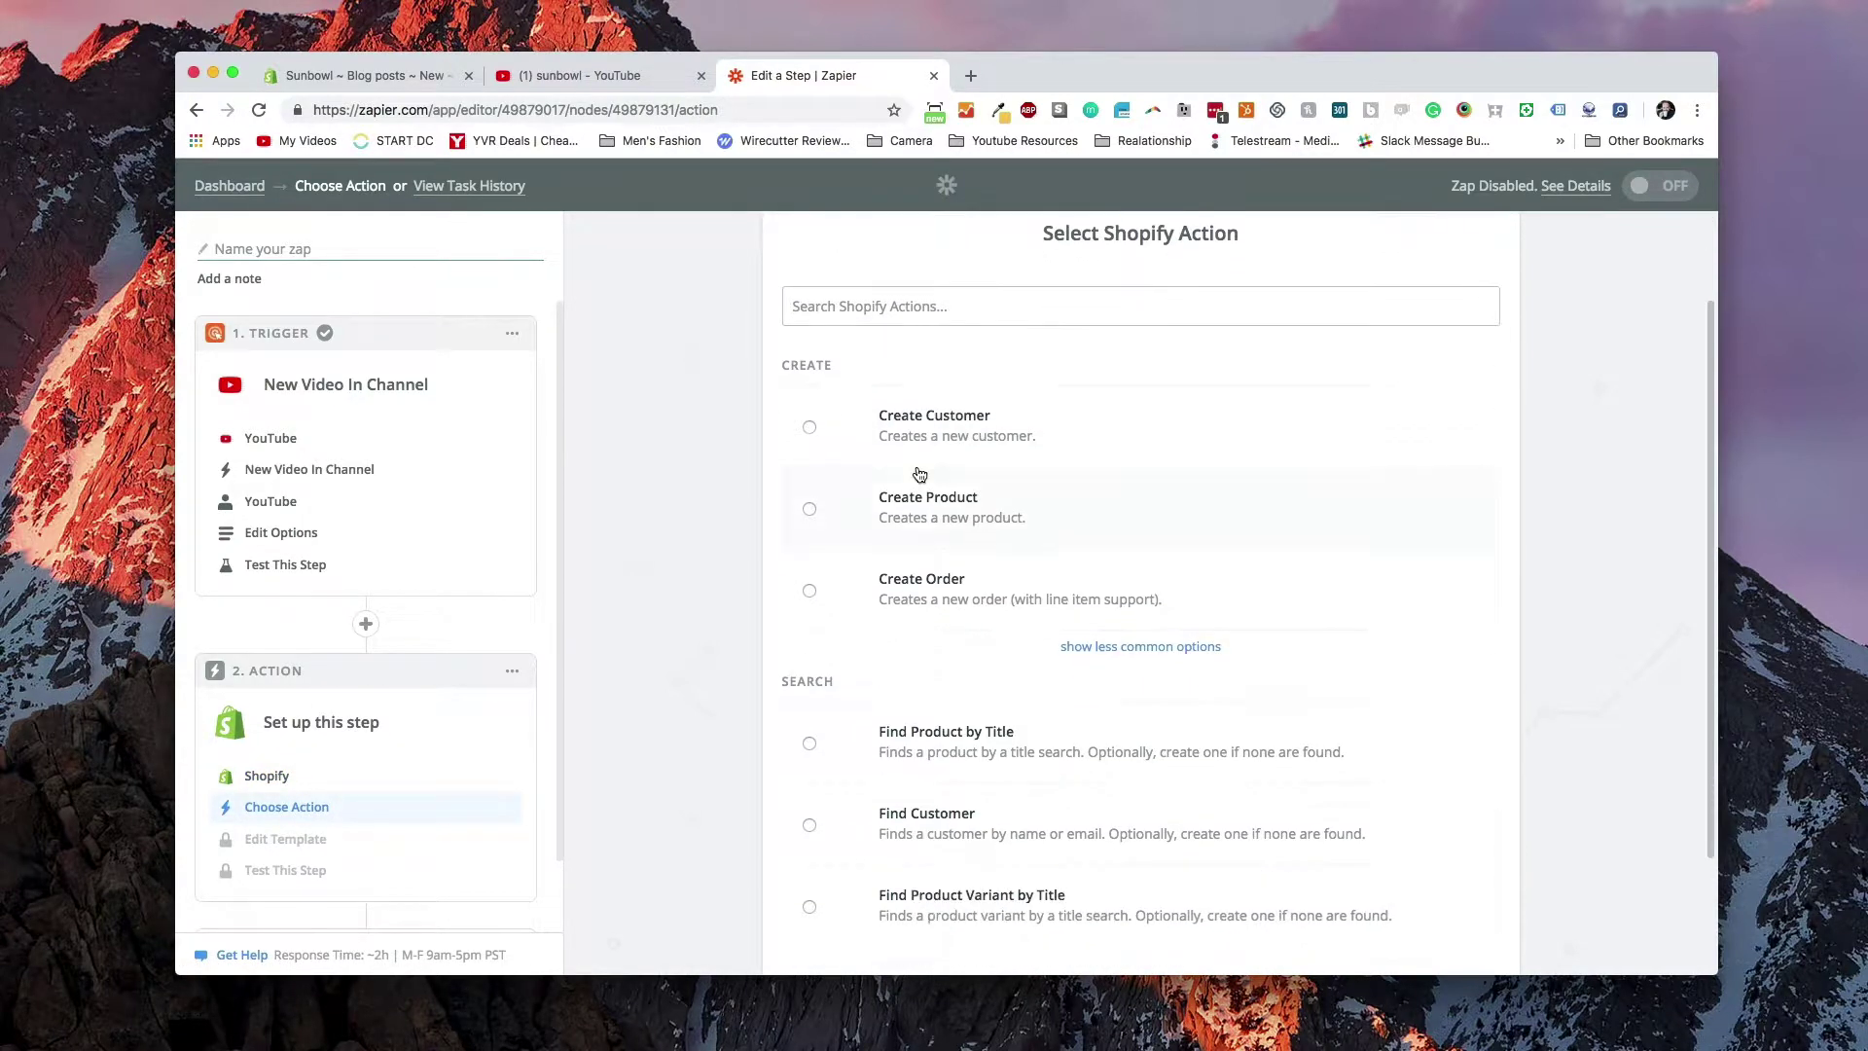
pyautogui.click(1144, 649)
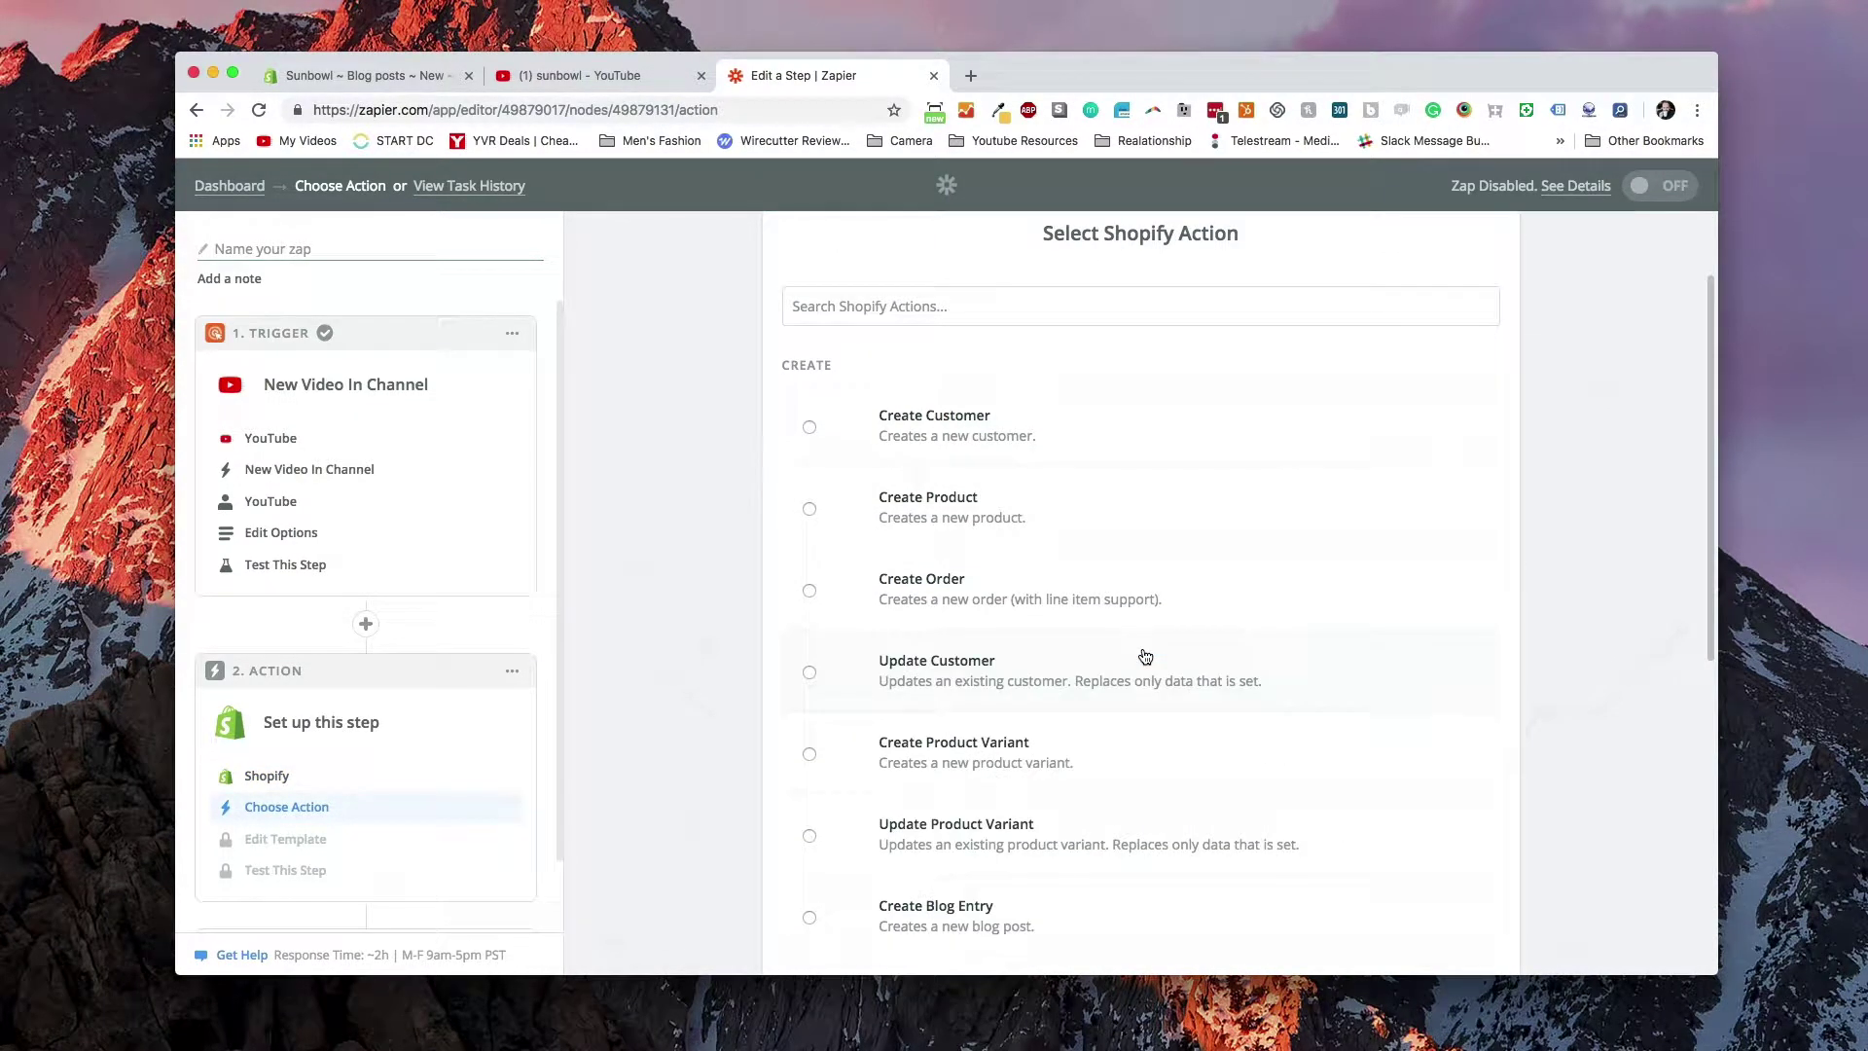
pyautogui.scroll(-2, 826, 810)
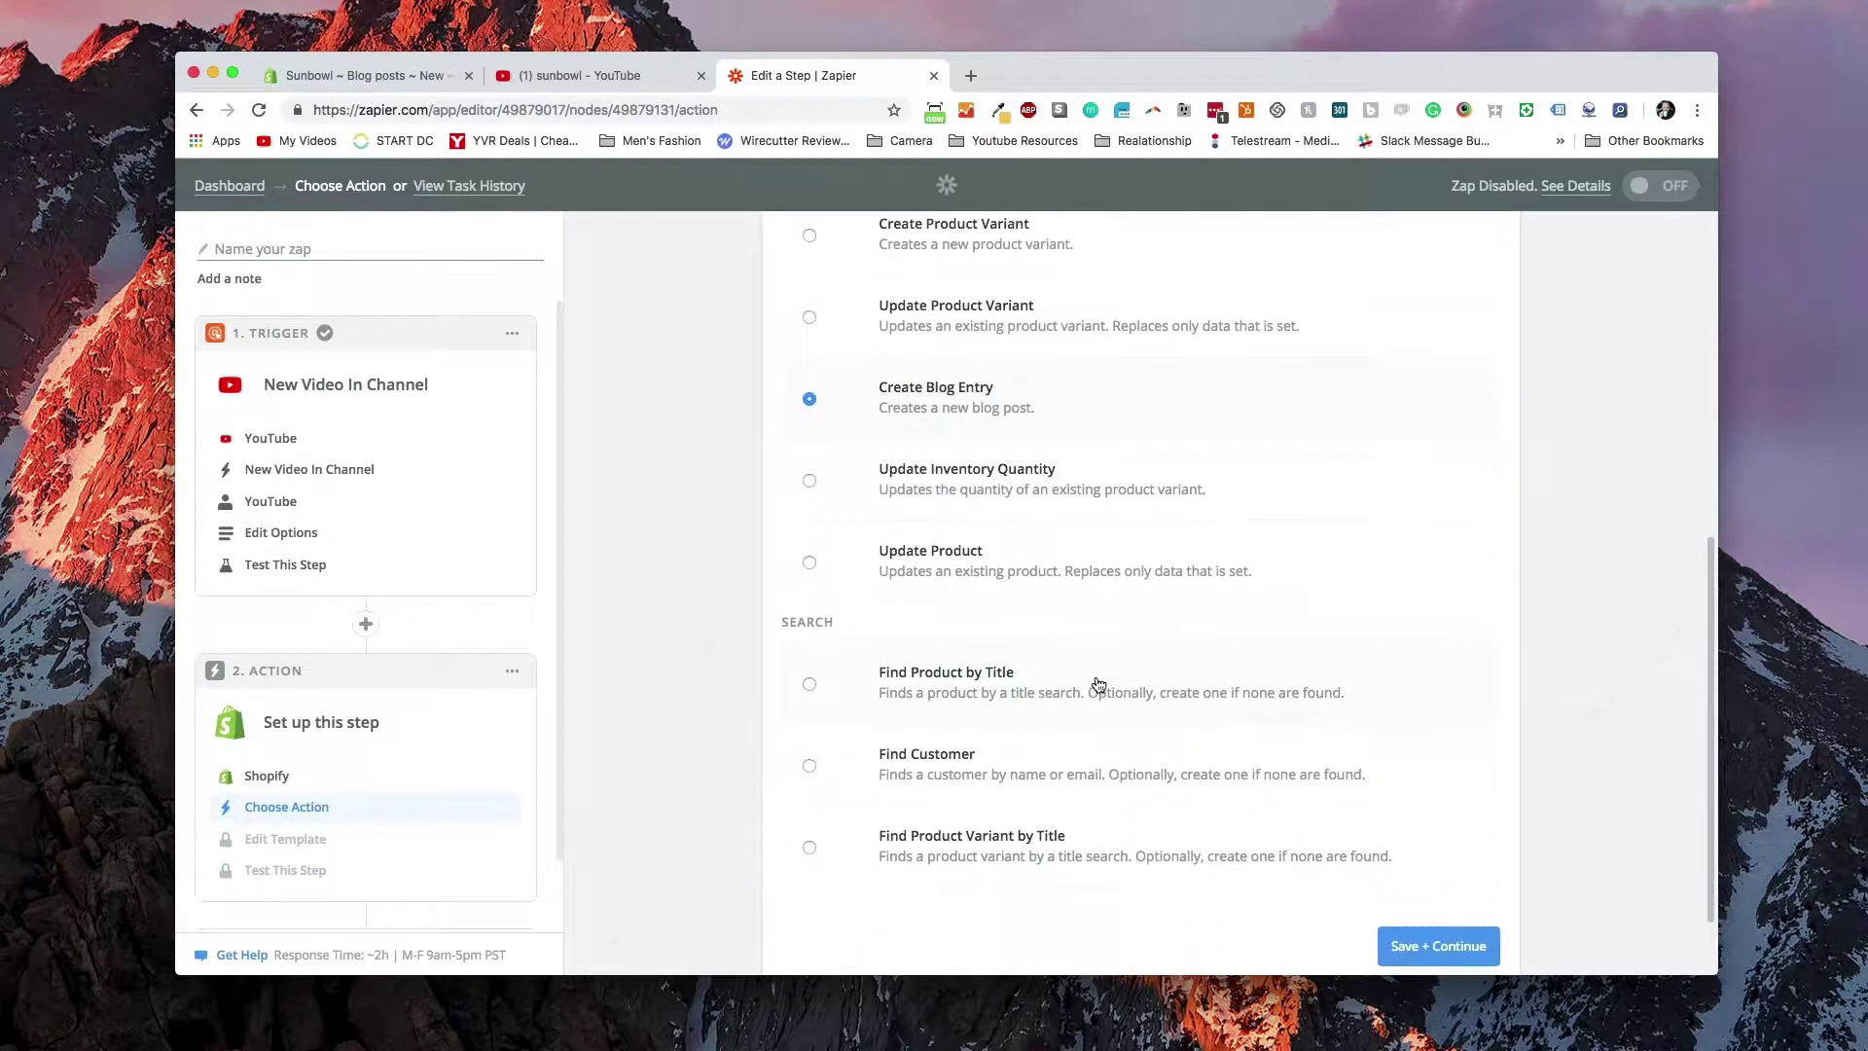
pyautogui.click(1417, 854)
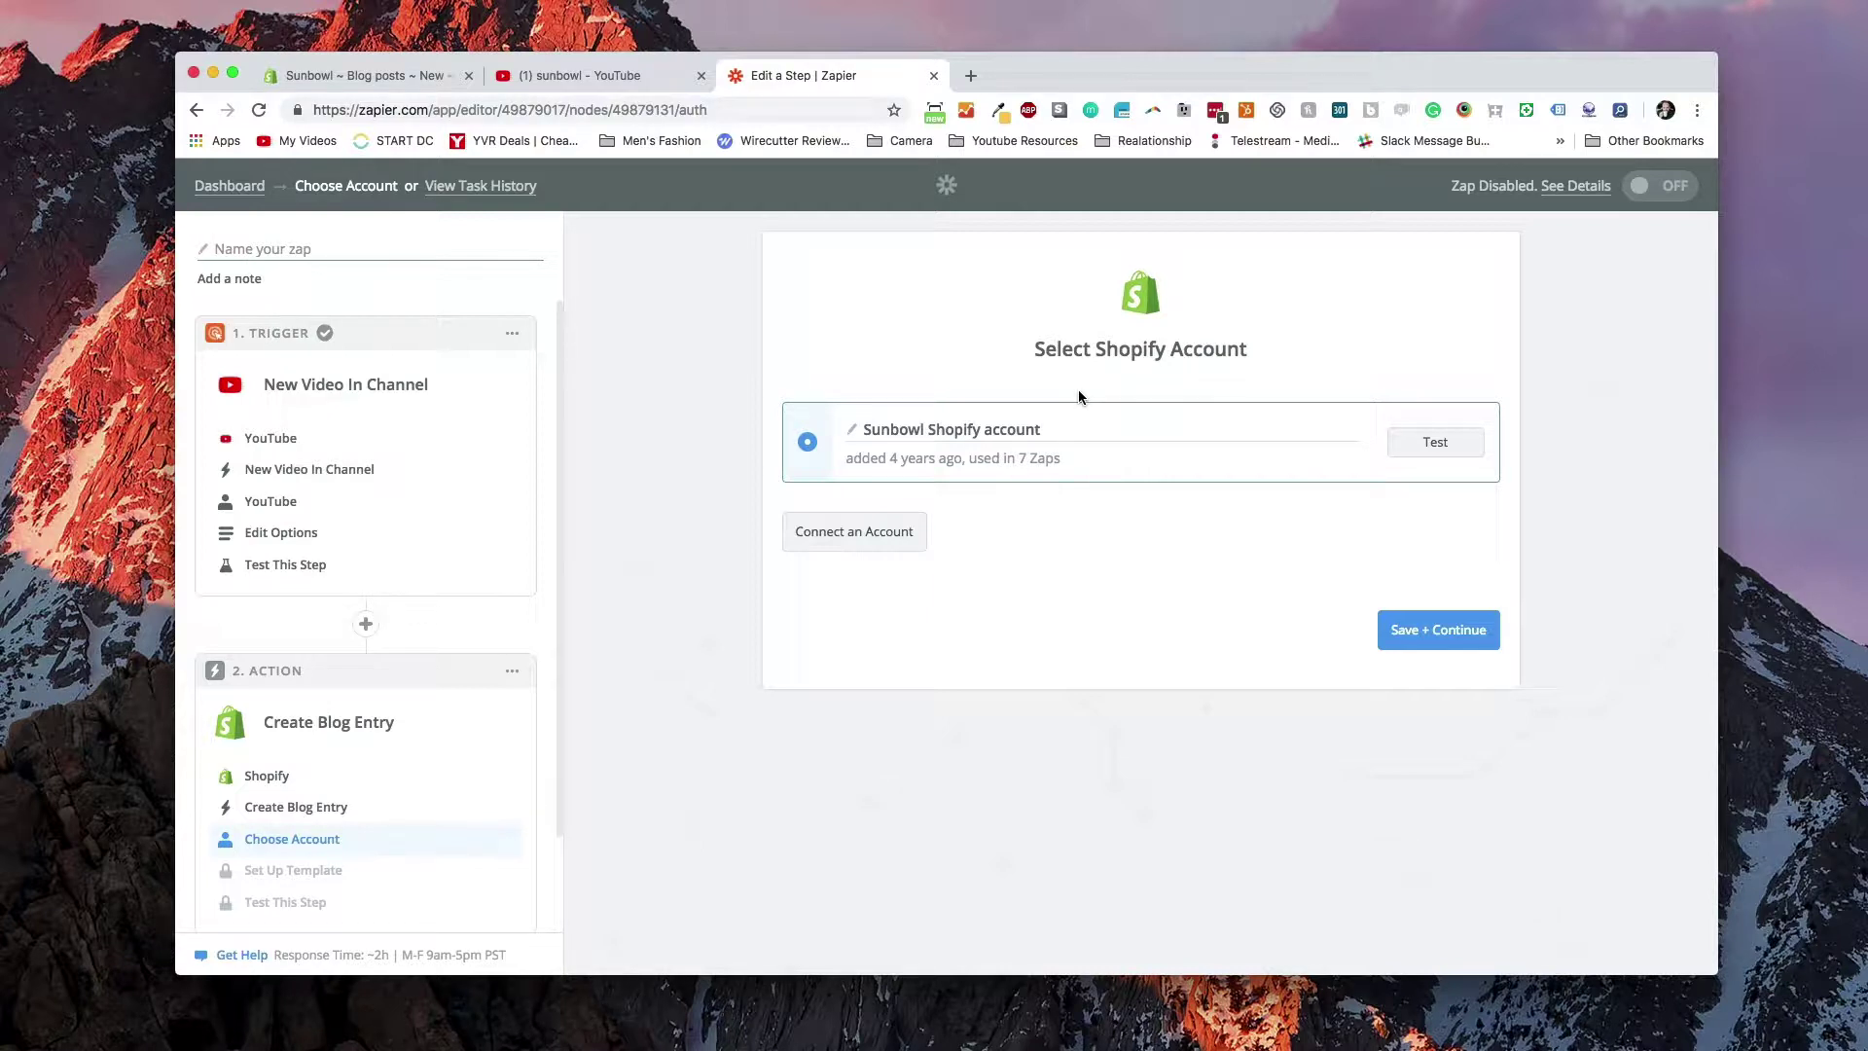
# Connect a new Shopify account for the 'sunbowl' store and authorize Zapier
pyautogui.click(903, 535)
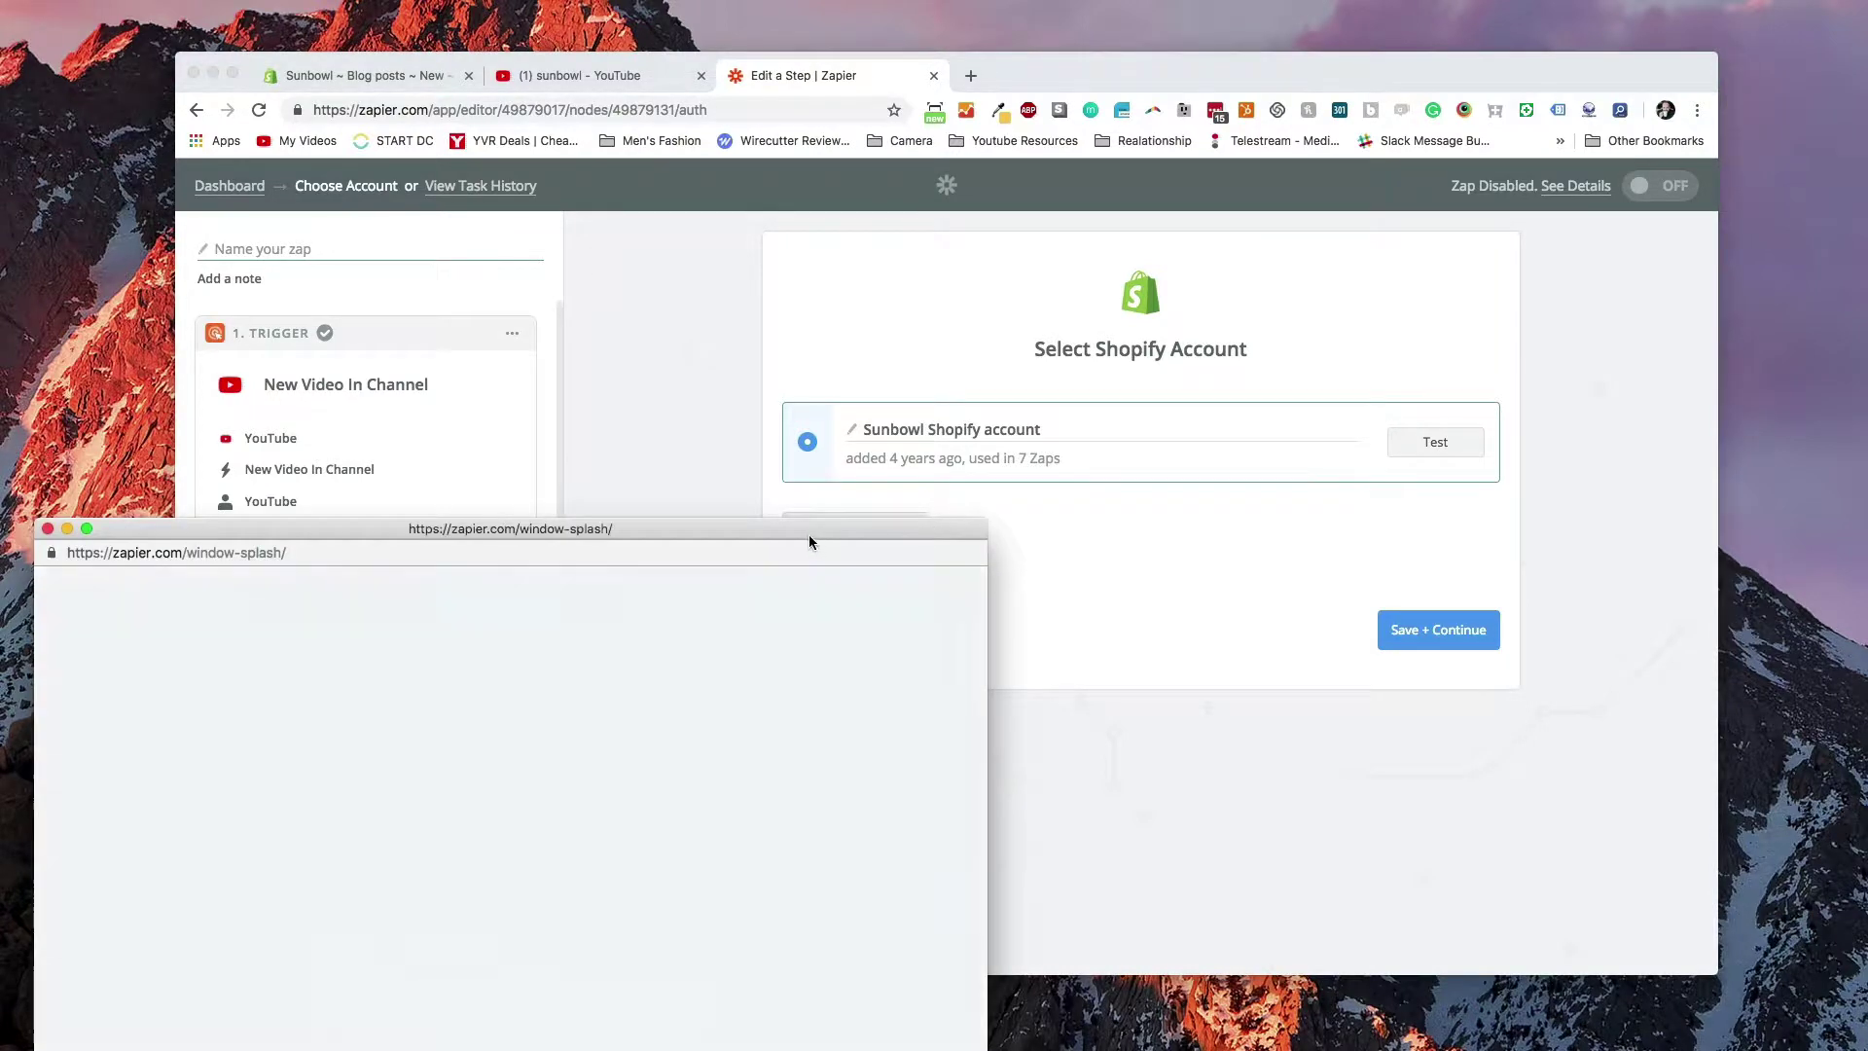
pyautogui.moveTo(809, 534); pyautogui.dragTo(1021, 294)
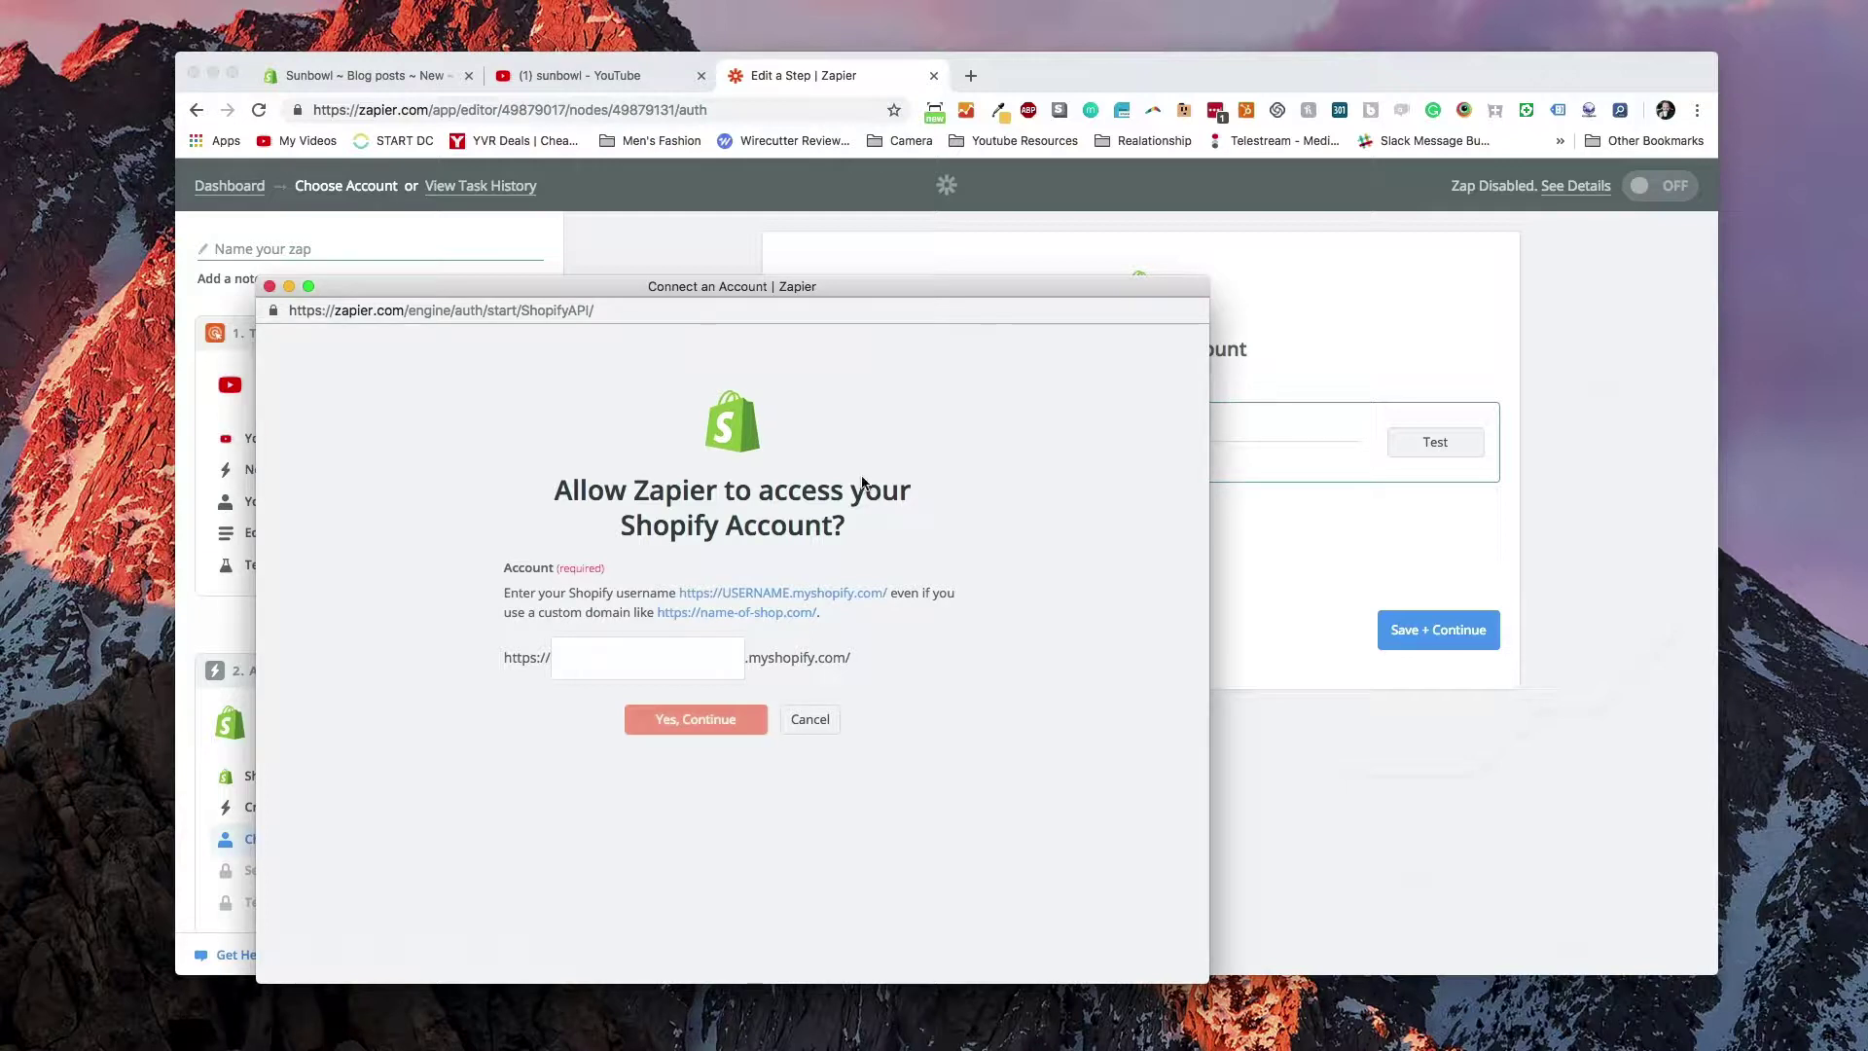
pyautogui.click(638, 659)
pyautogui.write('sunbowl-4')
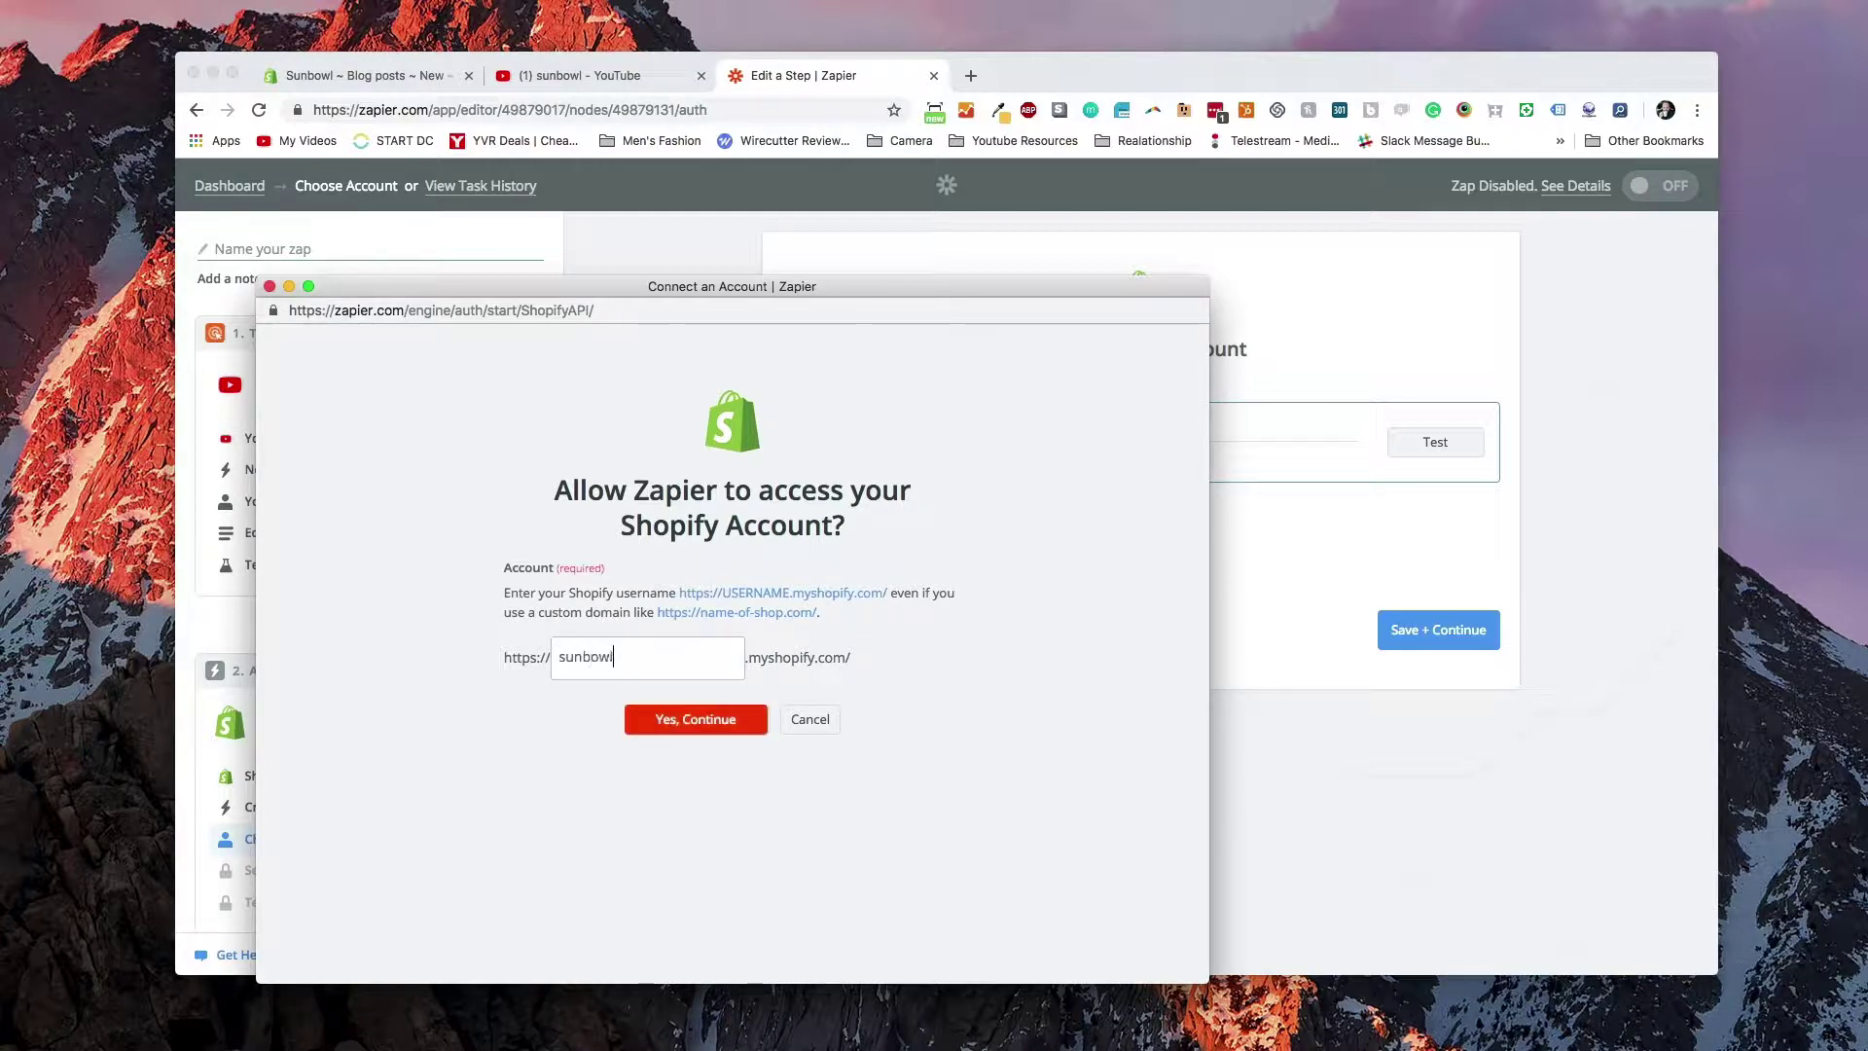
pyautogui.click(720, 722)
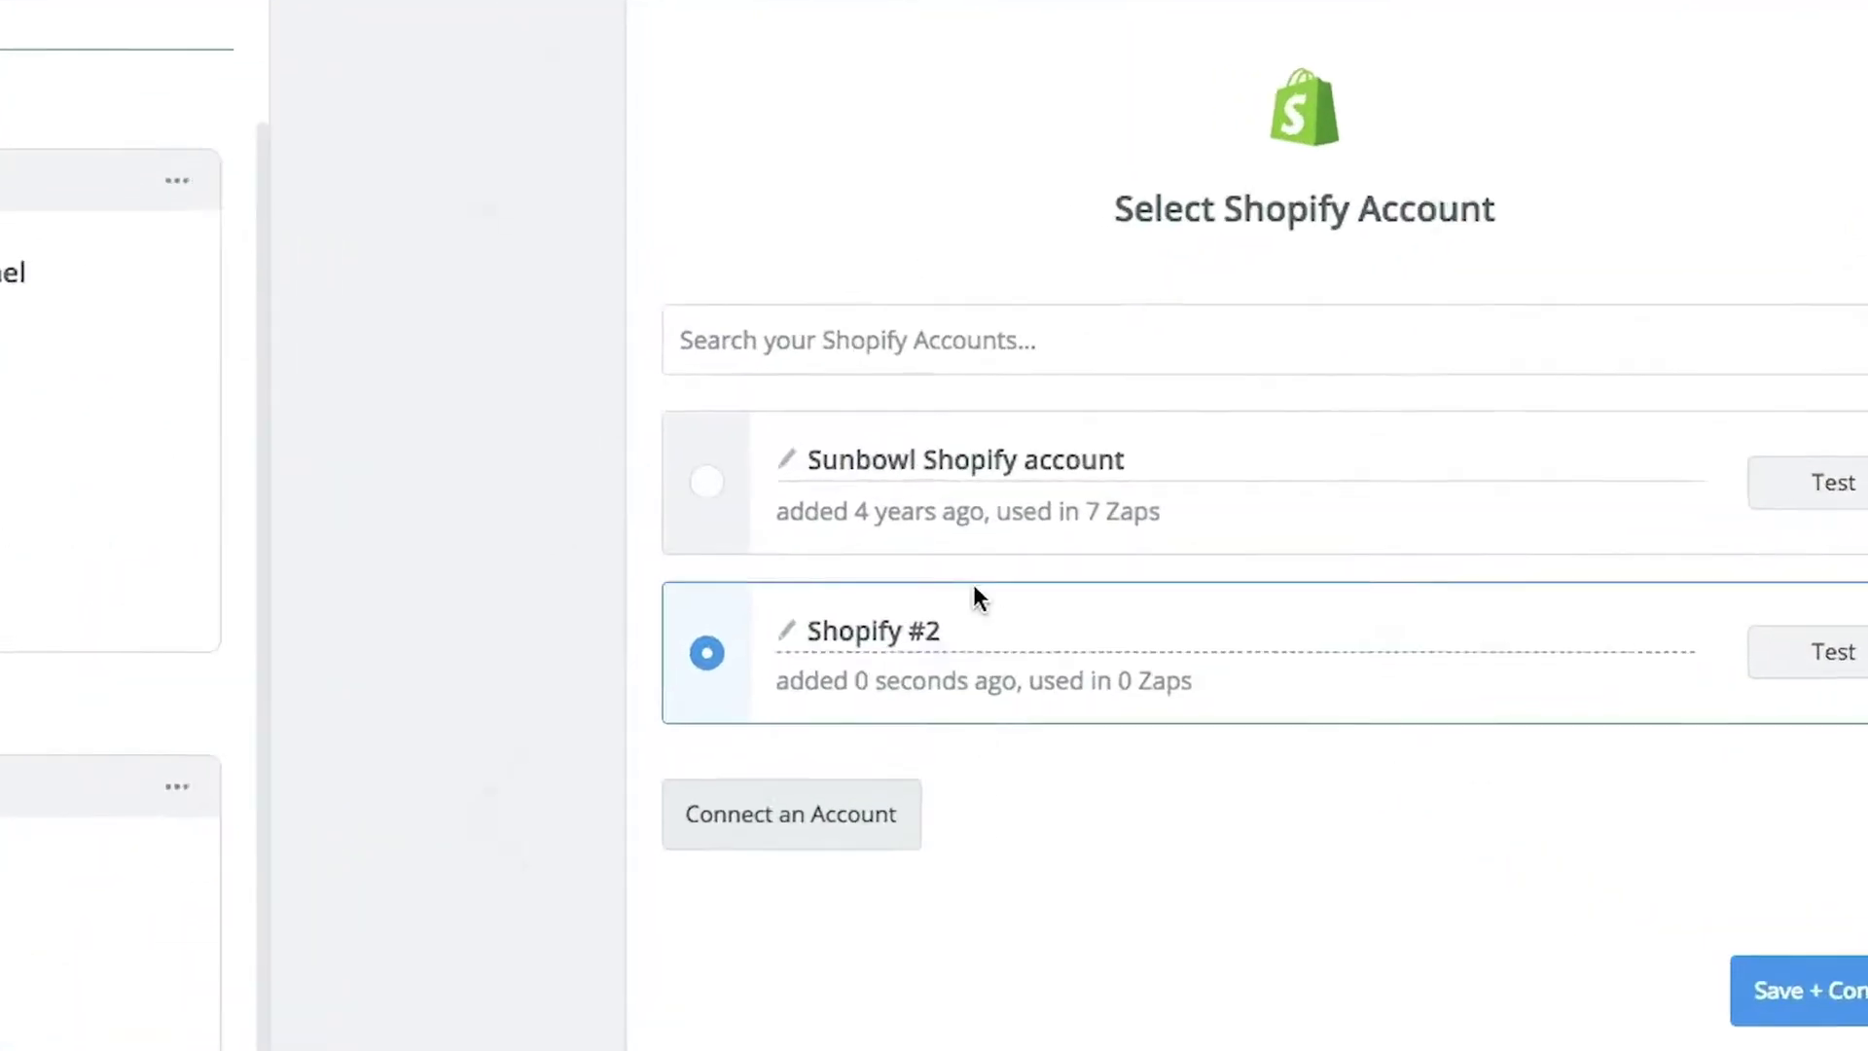
# Rename the Shopify #2 connection to 'Sunbowl Demo Store' and continue to the blog entry setup
pyautogui.click(917, 583)
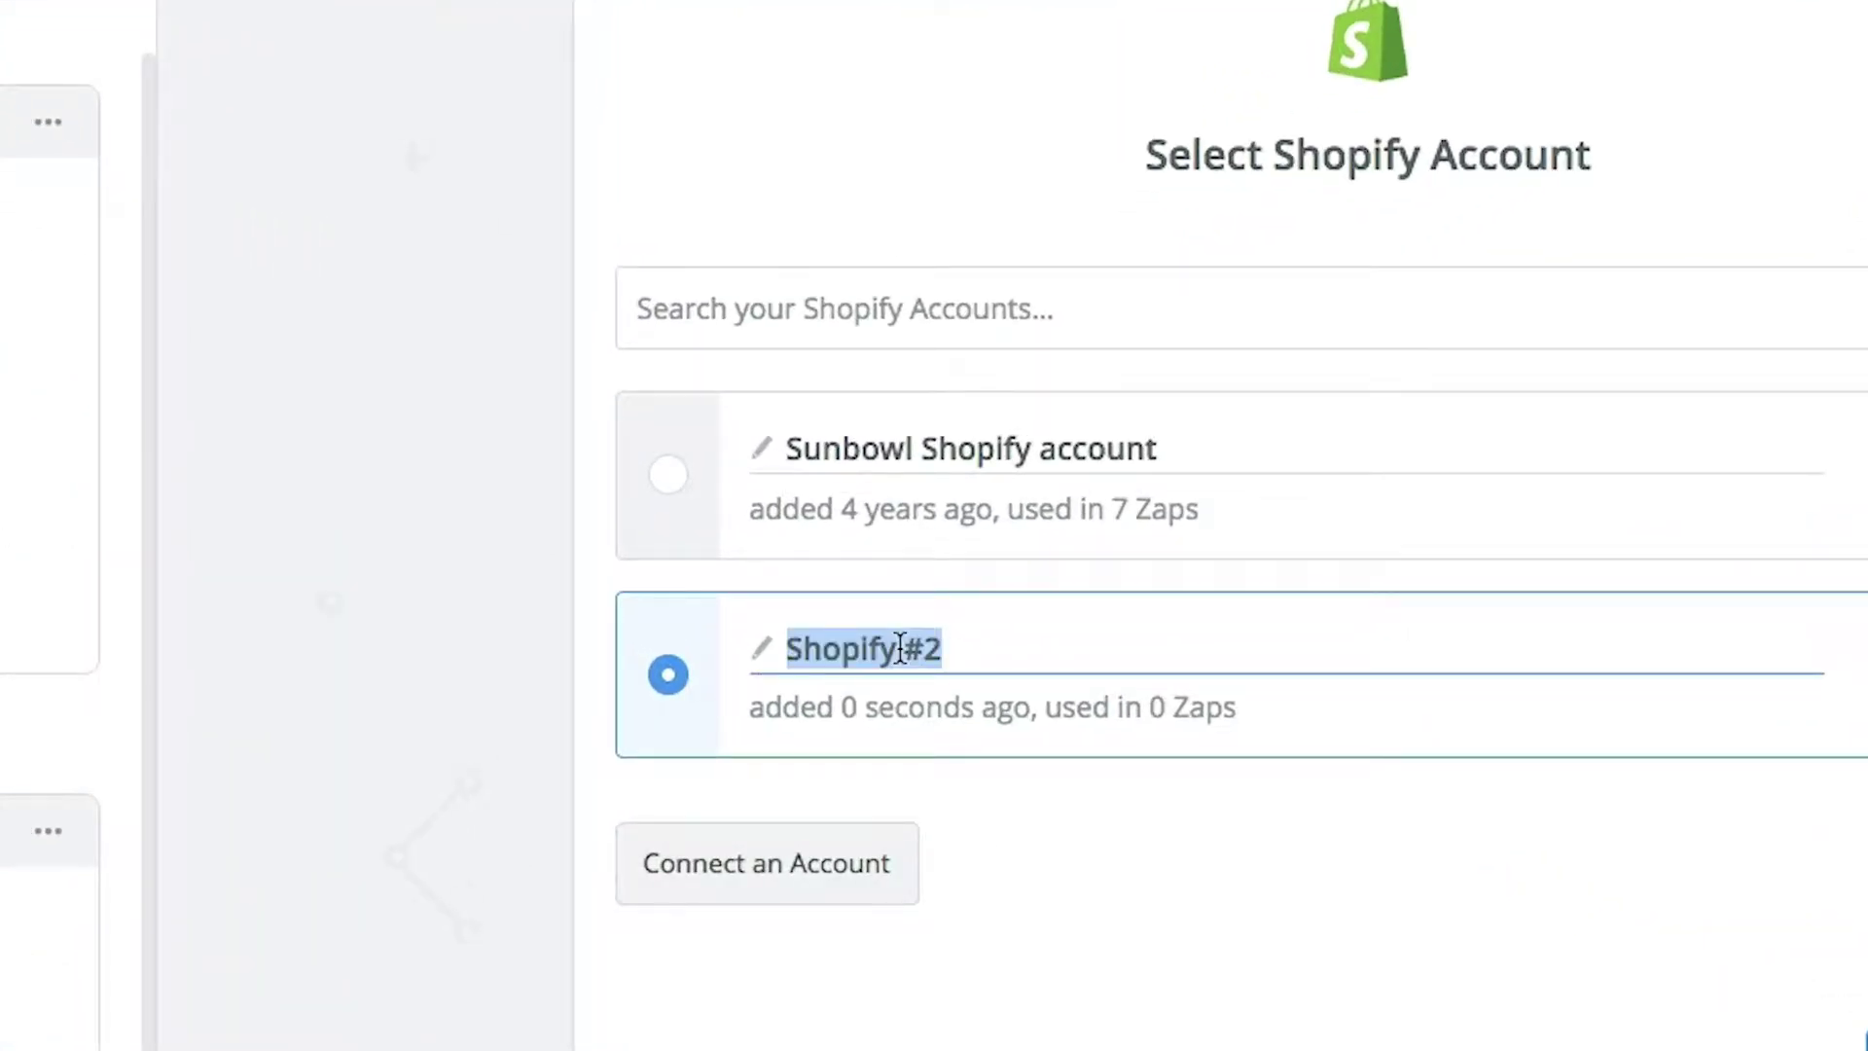
pyautogui.write('Sunob')
pyautogui.press('BackSpace')
pyautogui.press('BackSpace')
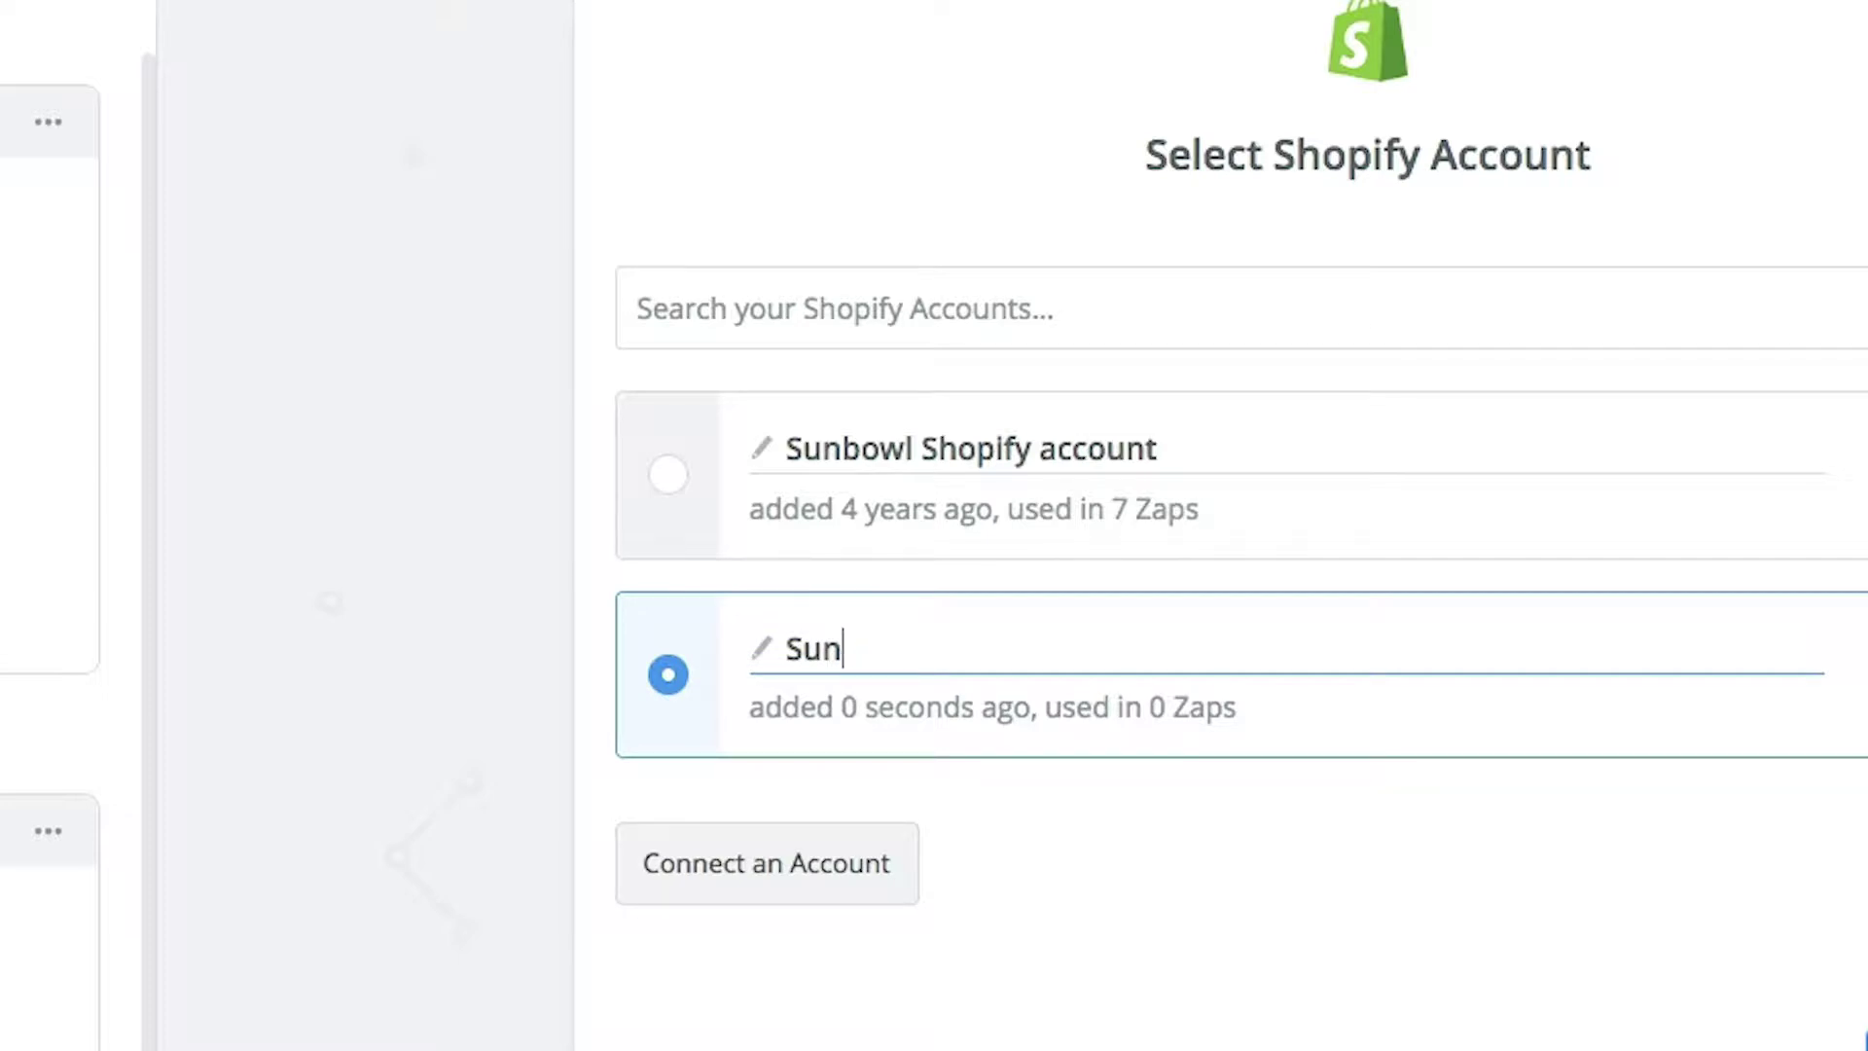
pyautogui.write('bowl Demo St')
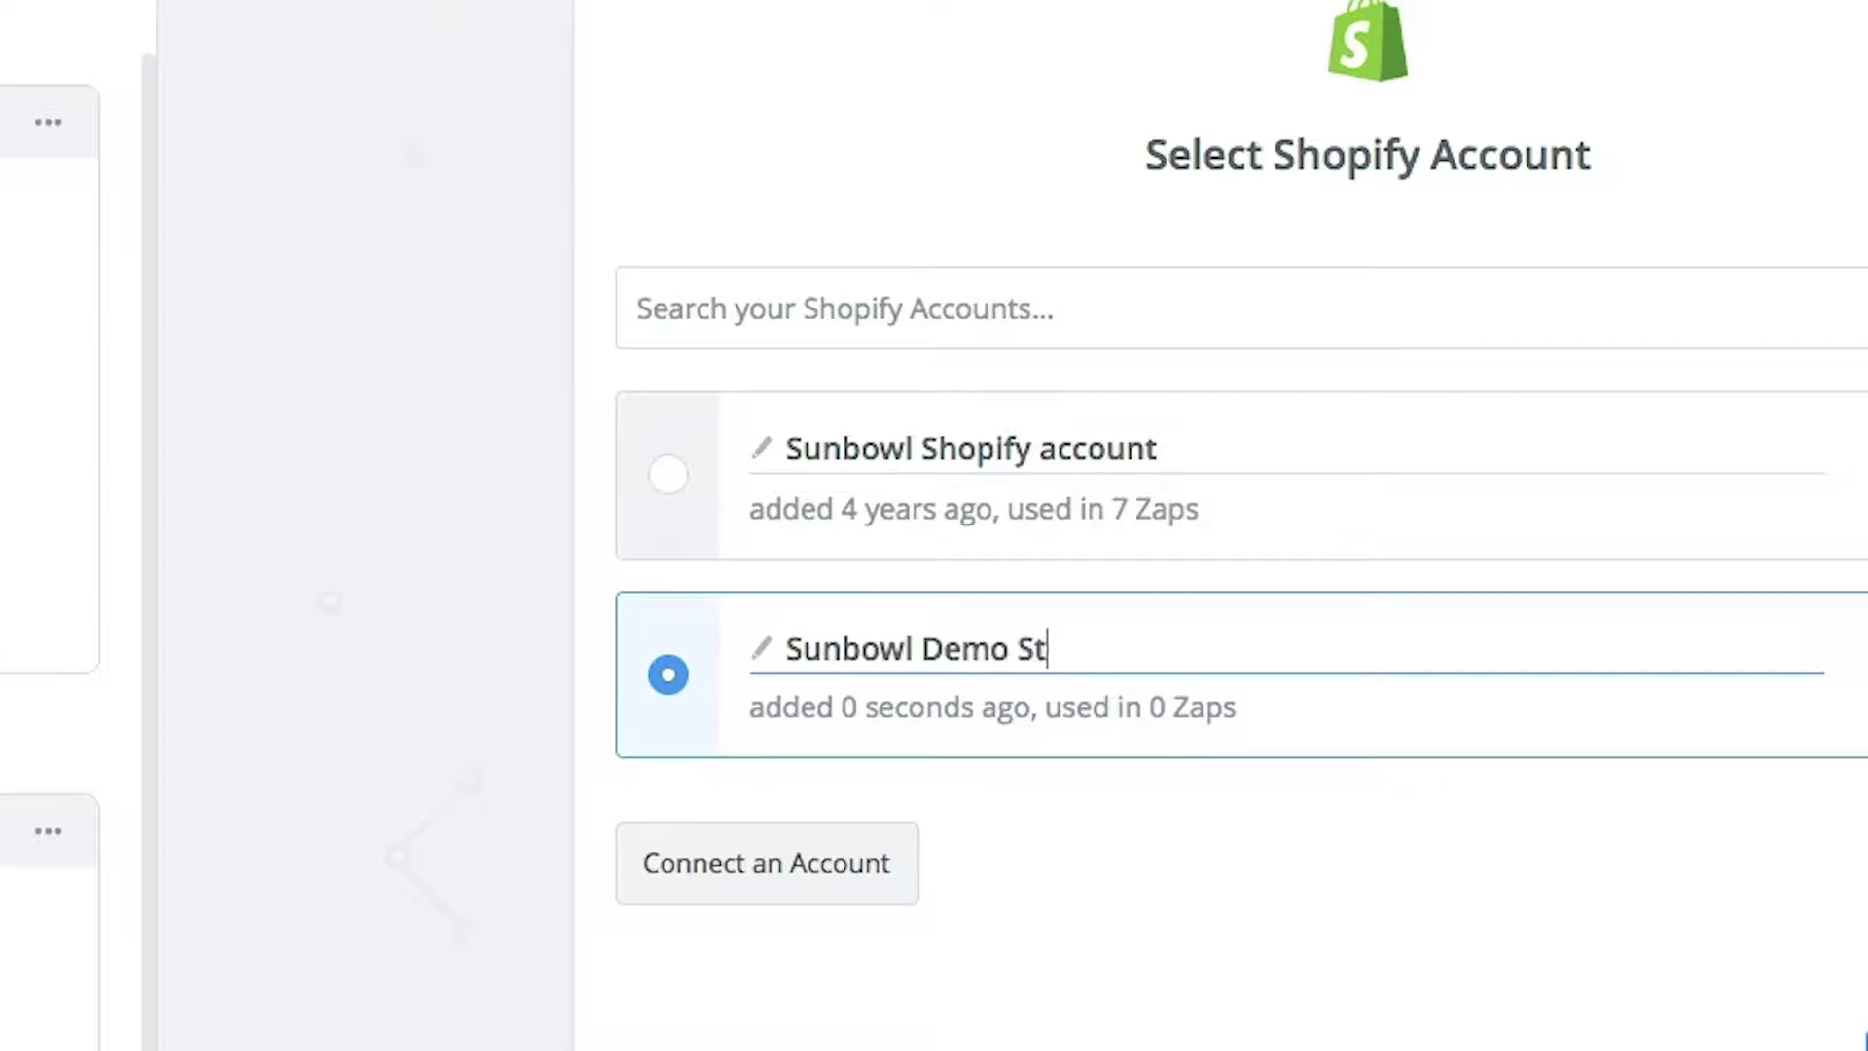
pyautogui.write('ore')
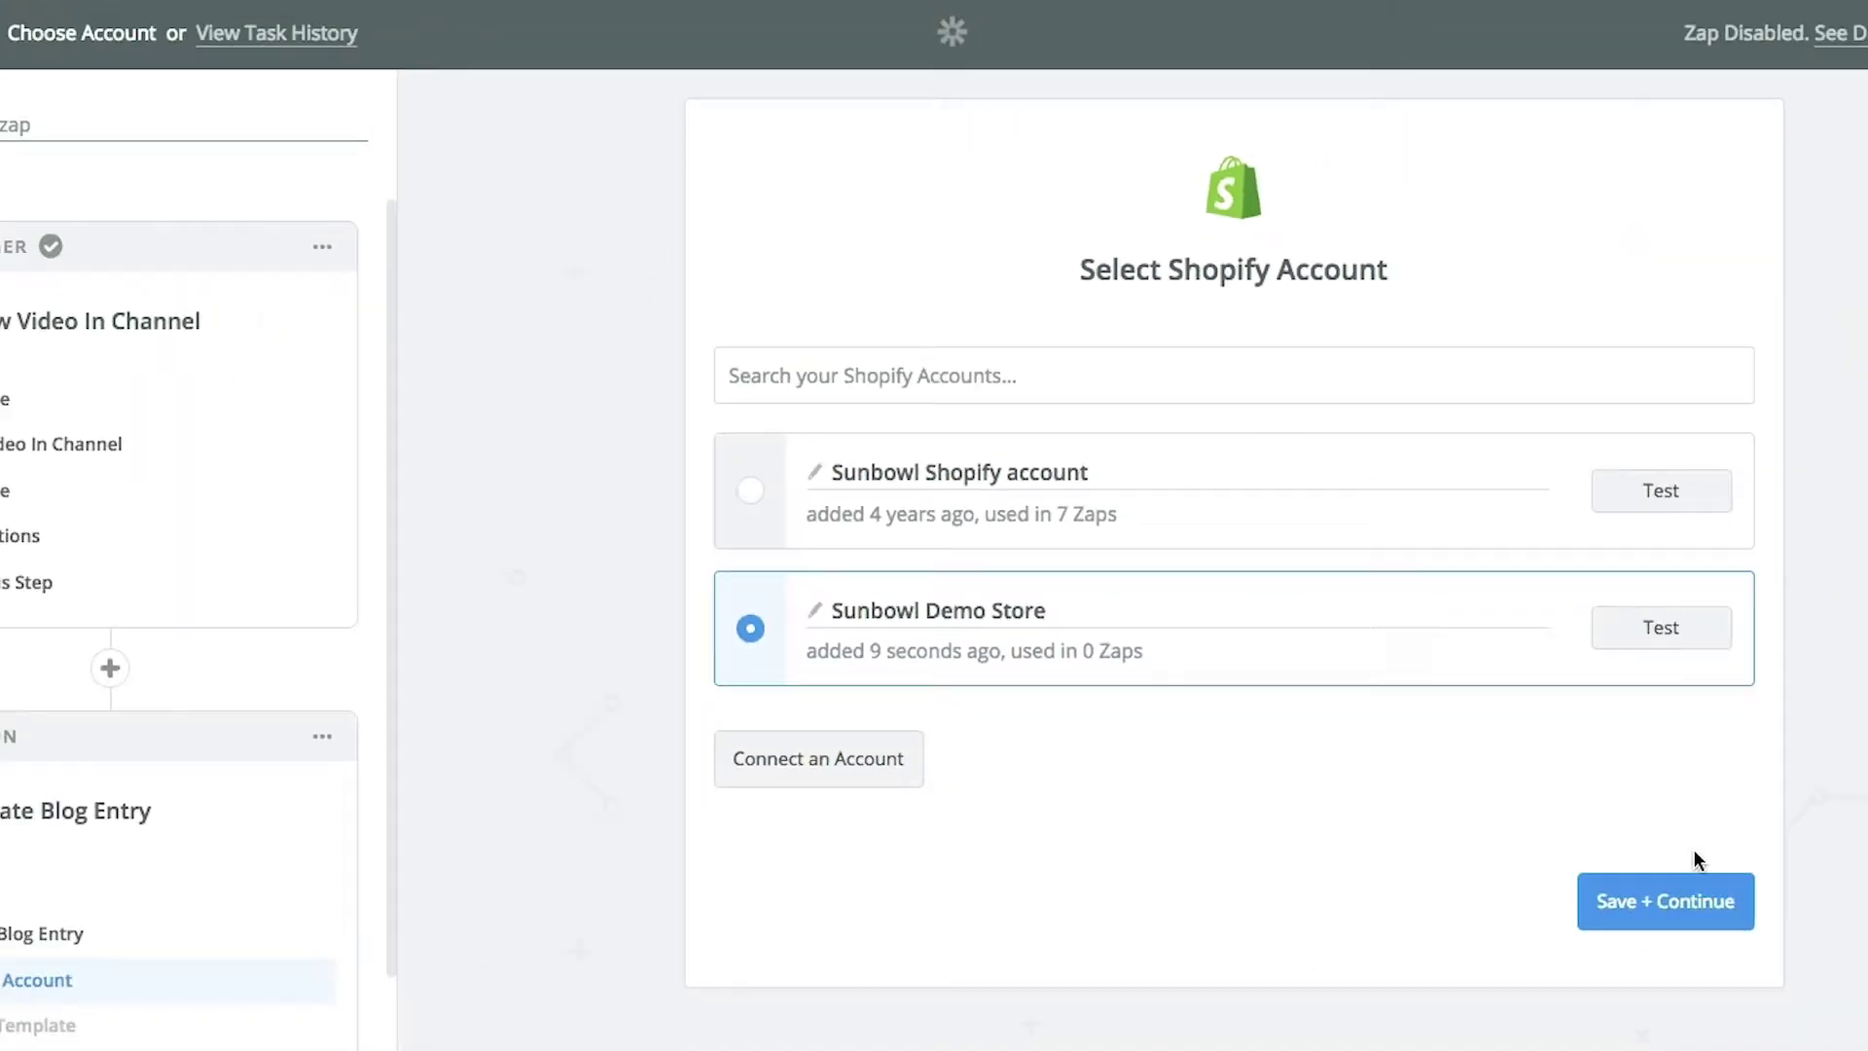
pyautogui.click(1665, 893)
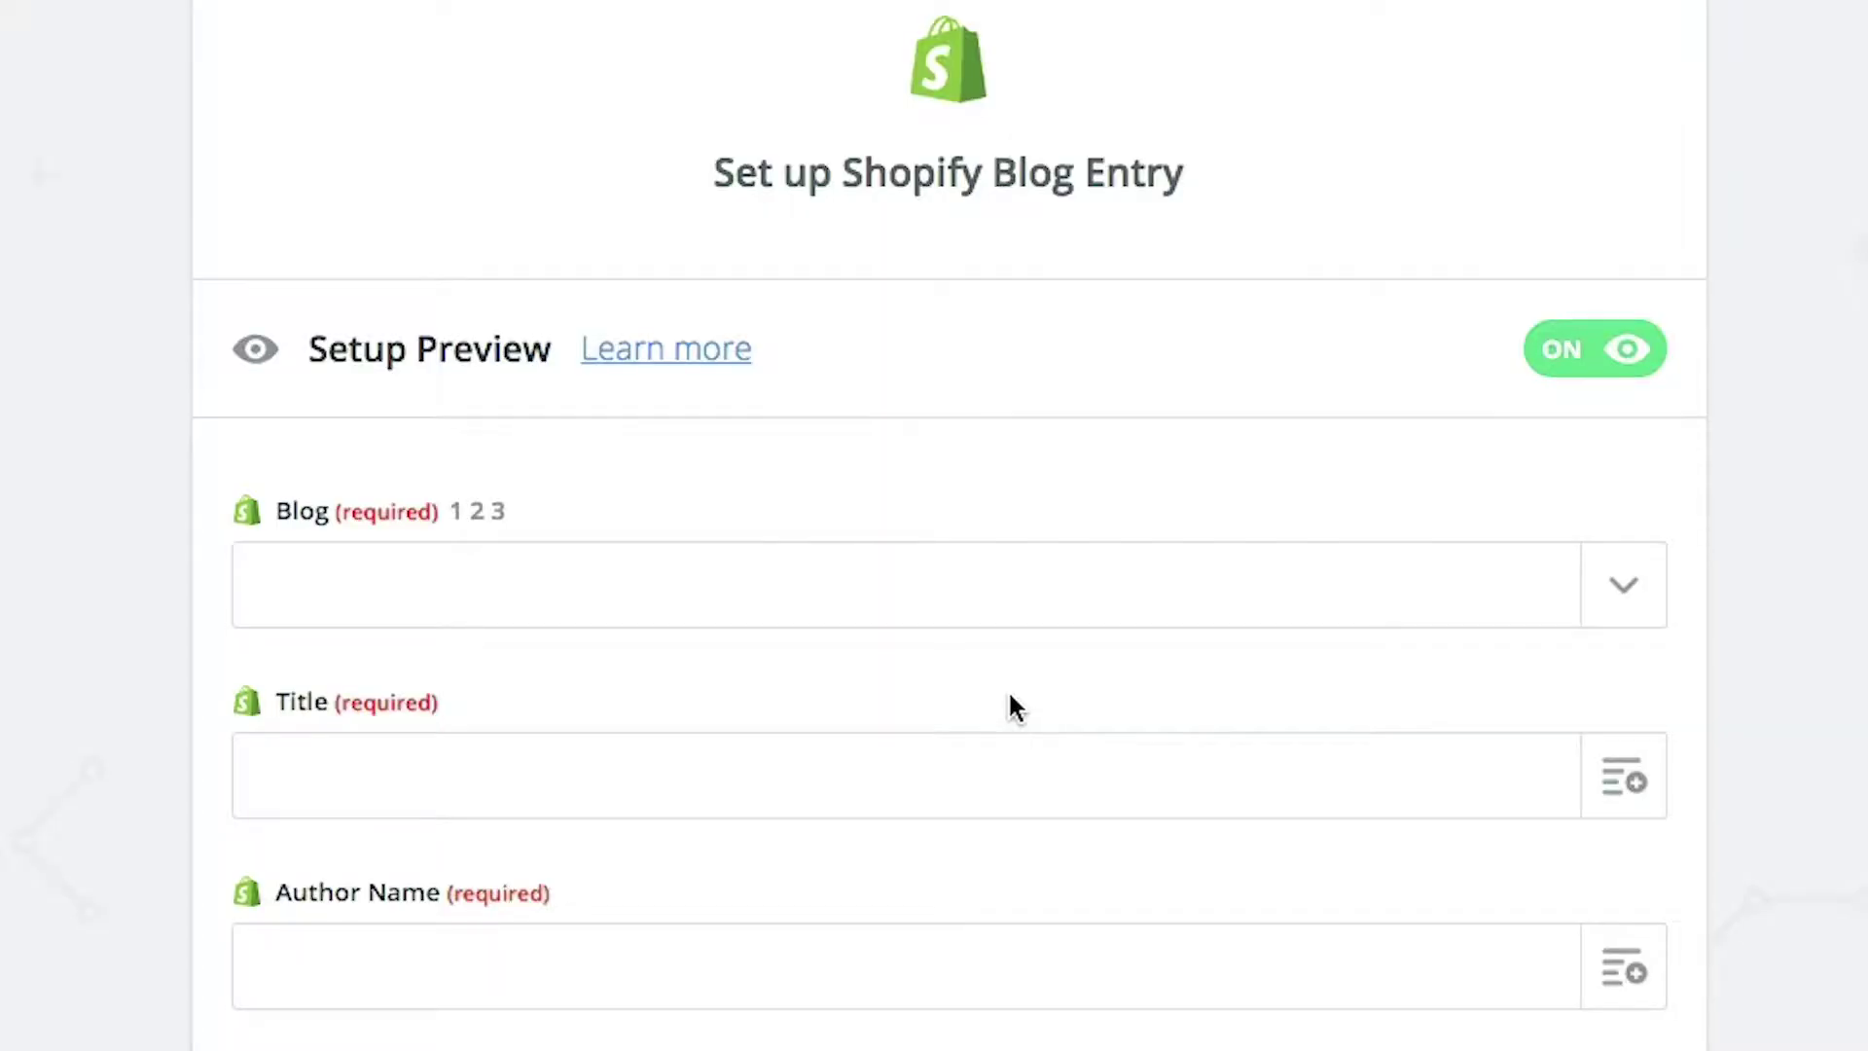
# Target the News blog and map the video's Title into the entry Title, removing the duplicate
pyautogui.click(813, 594)
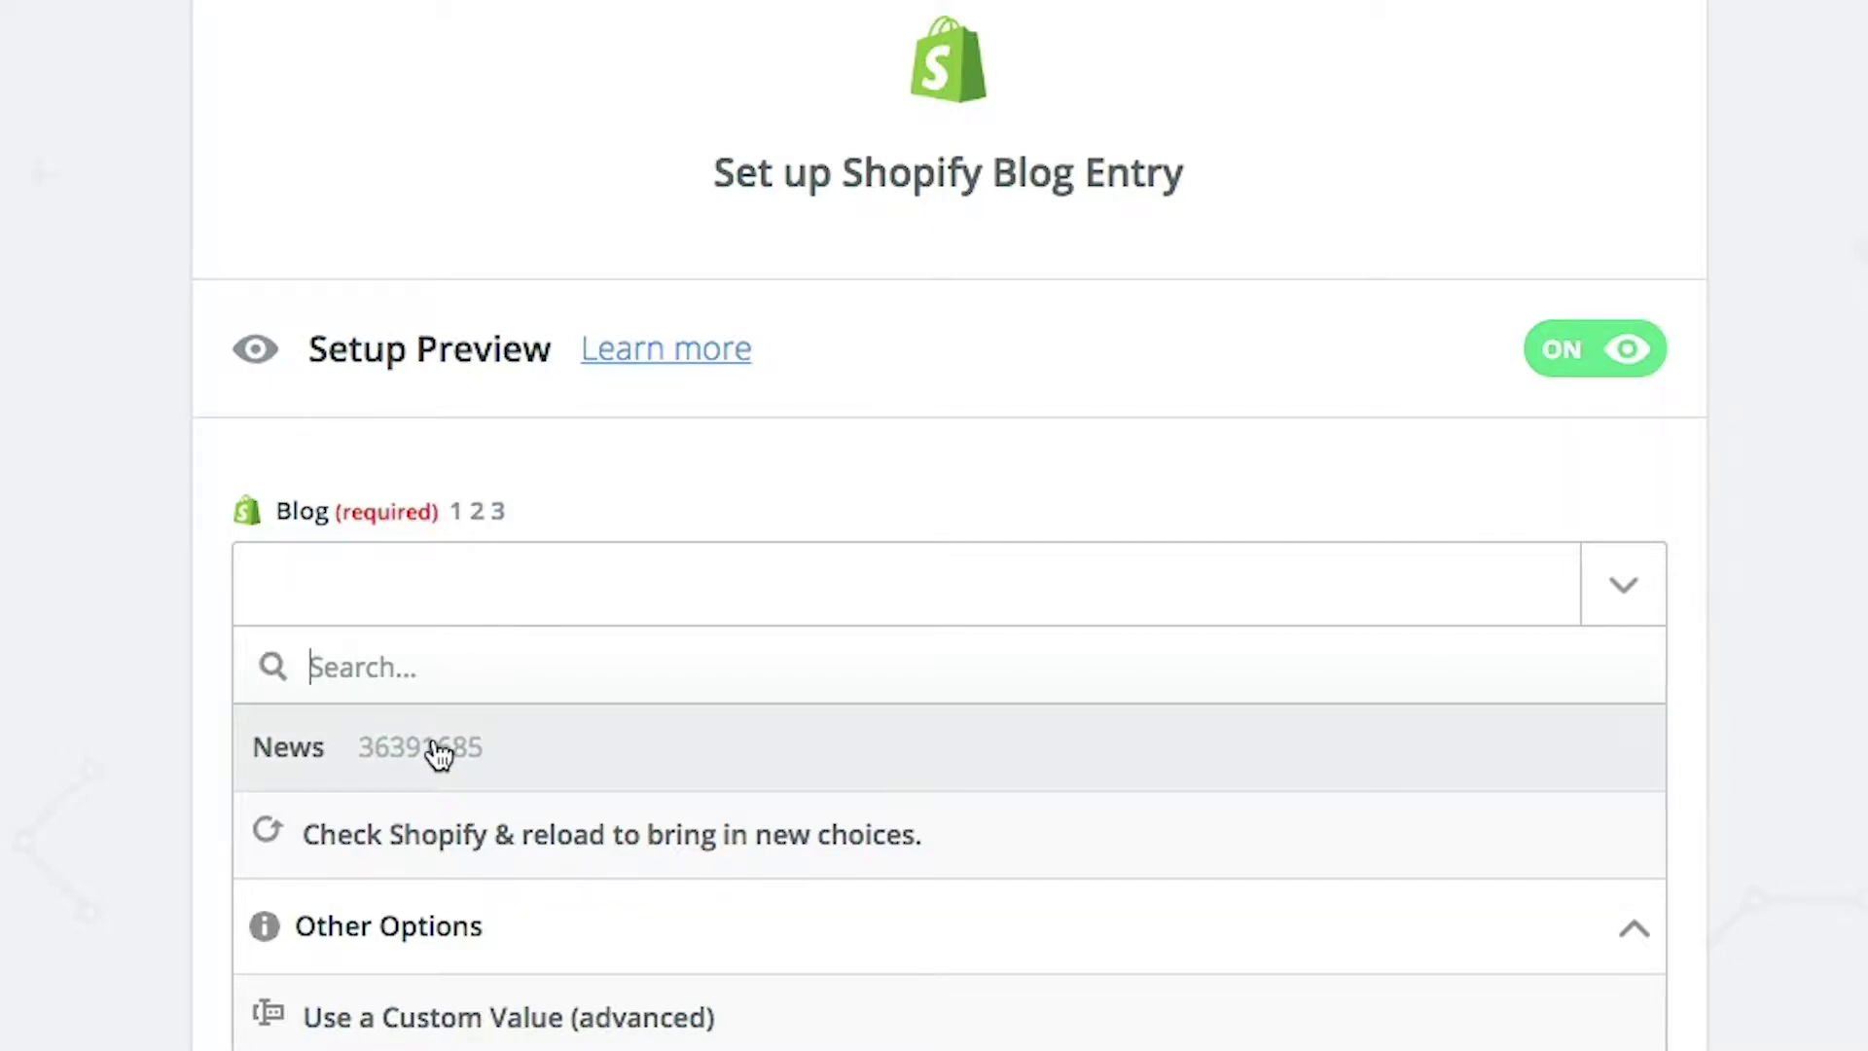
pyautogui.click(336, 749)
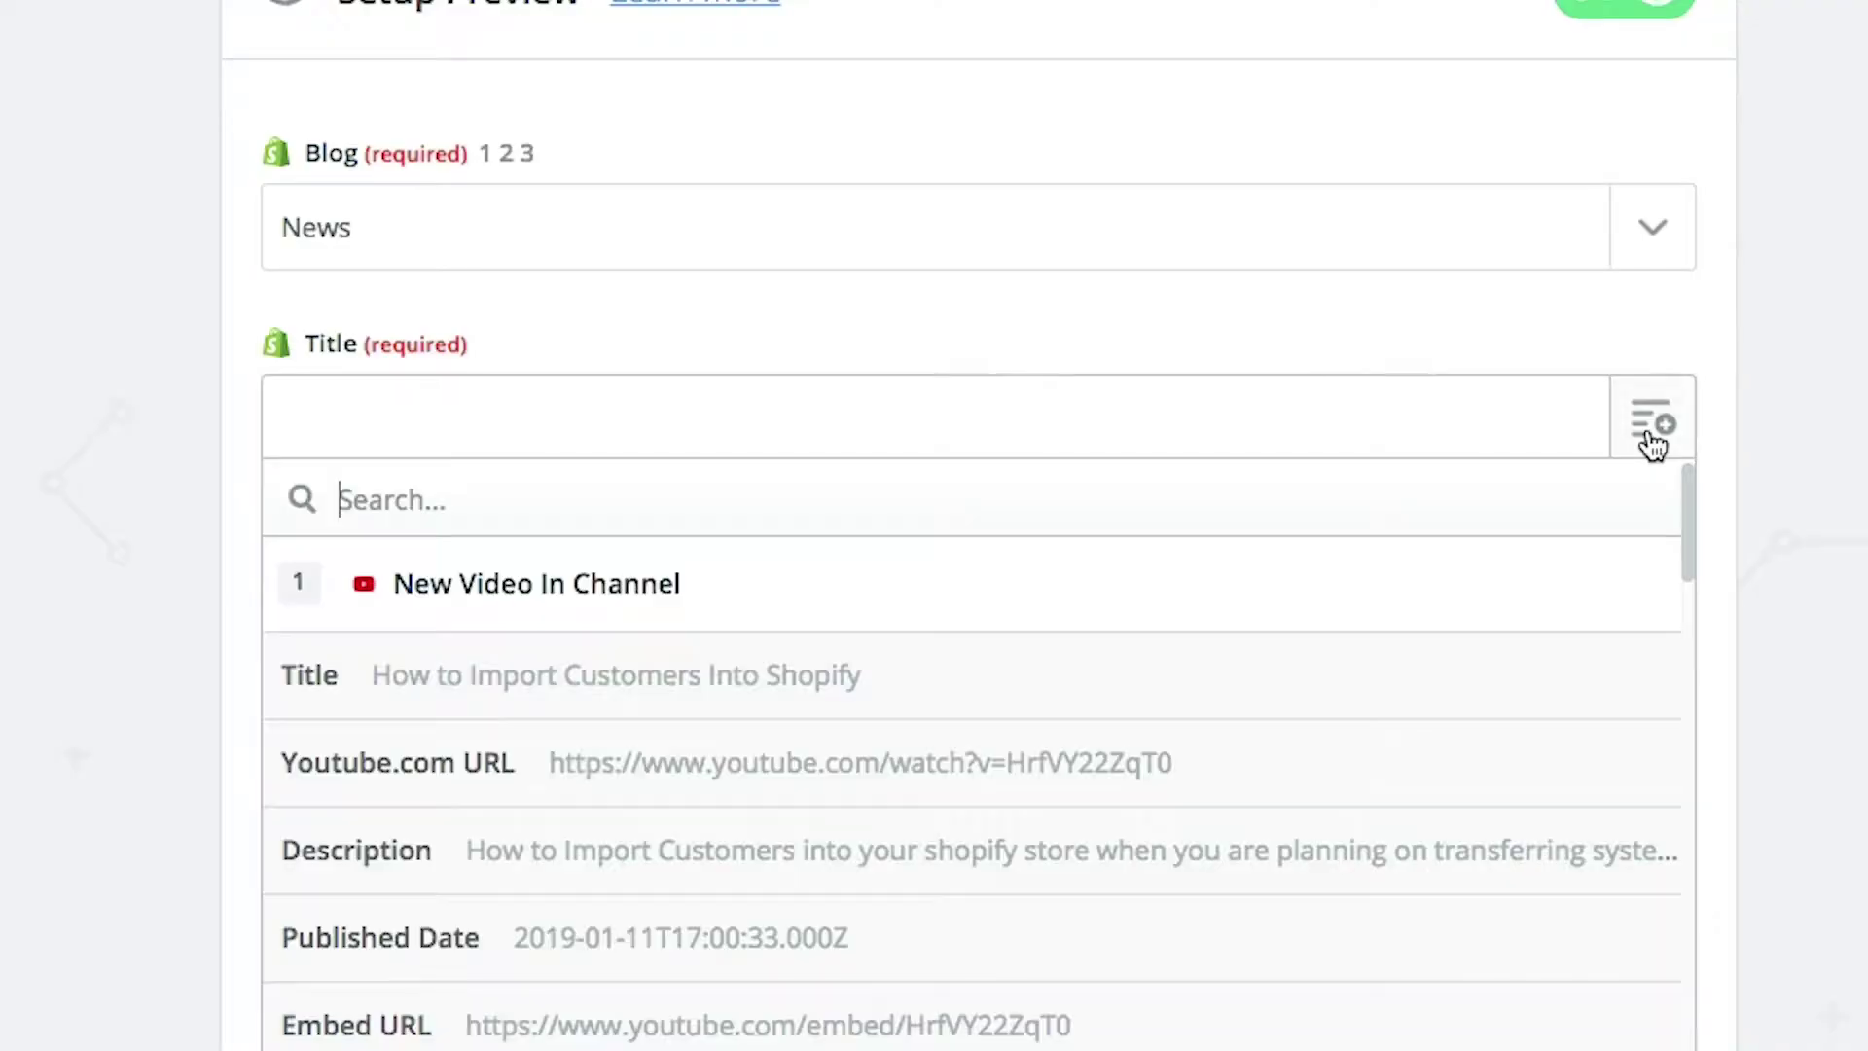
pyautogui.click(801, 563)
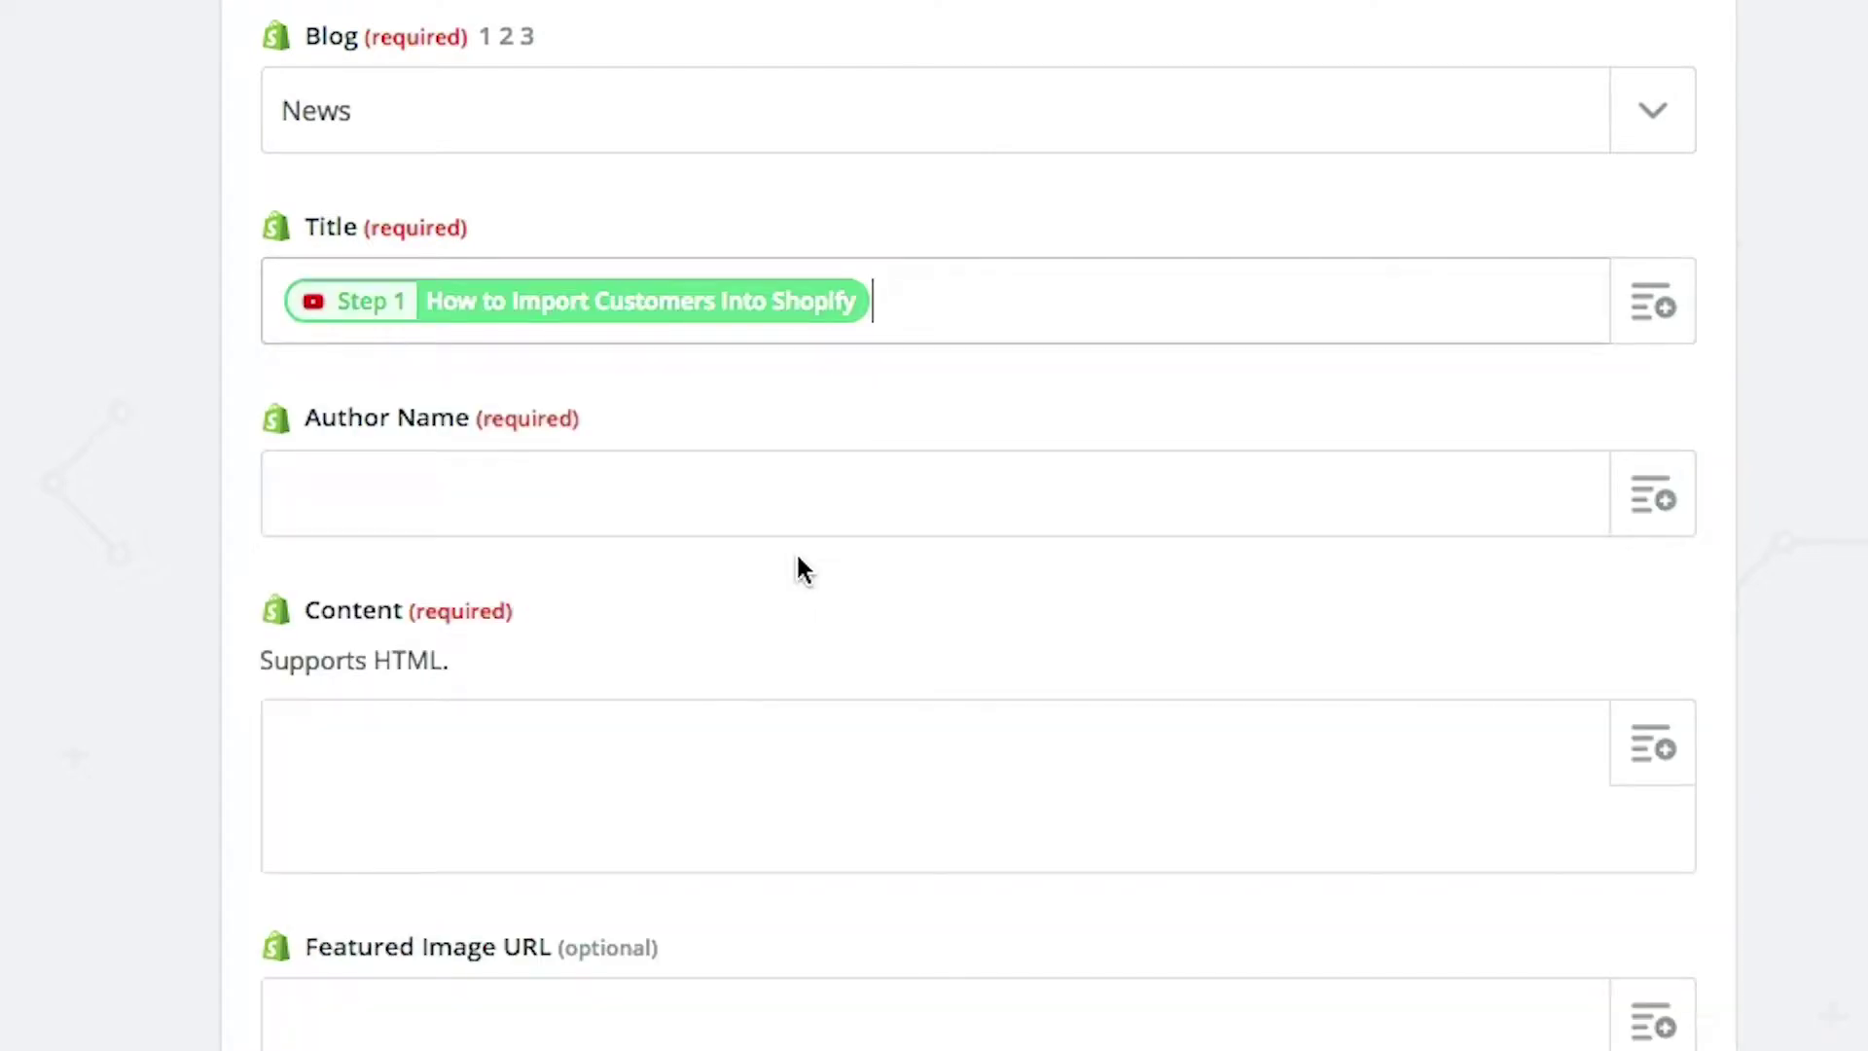
pyautogui.click(1657, 309)
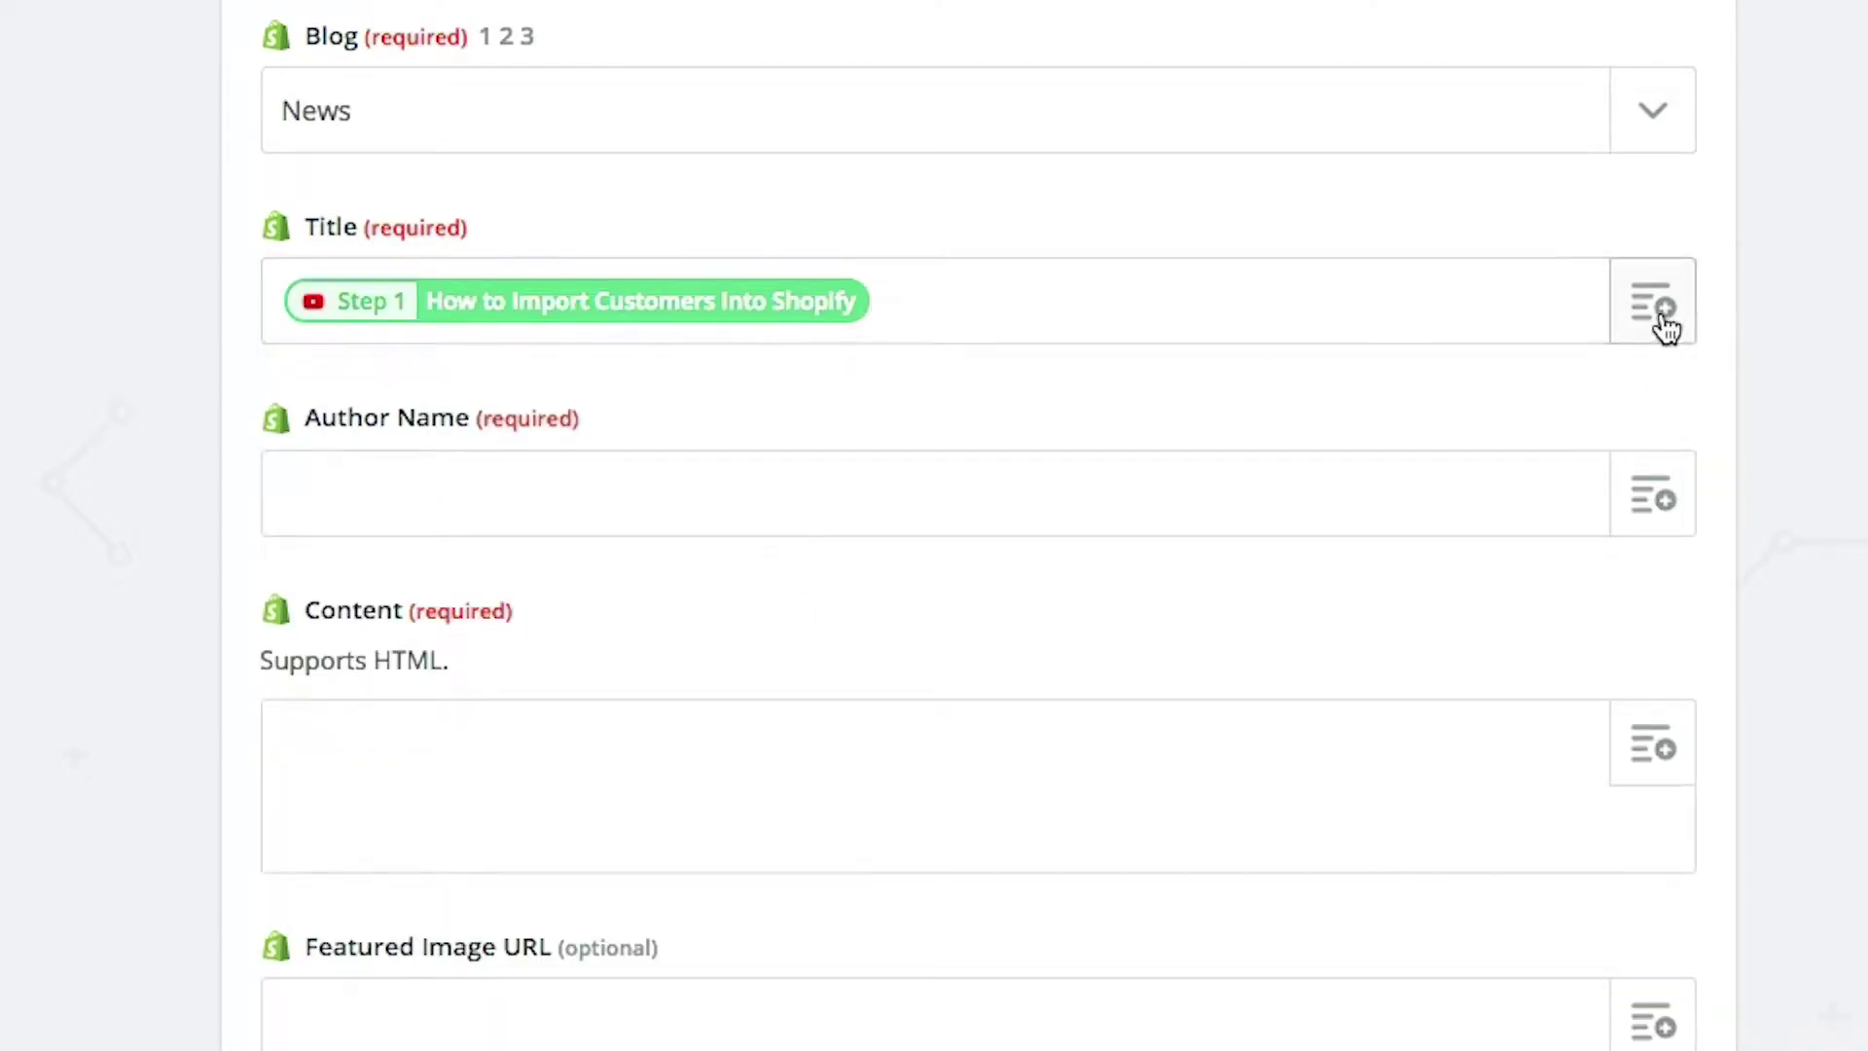
pyautogui.scroll(-2, 1284, 487)
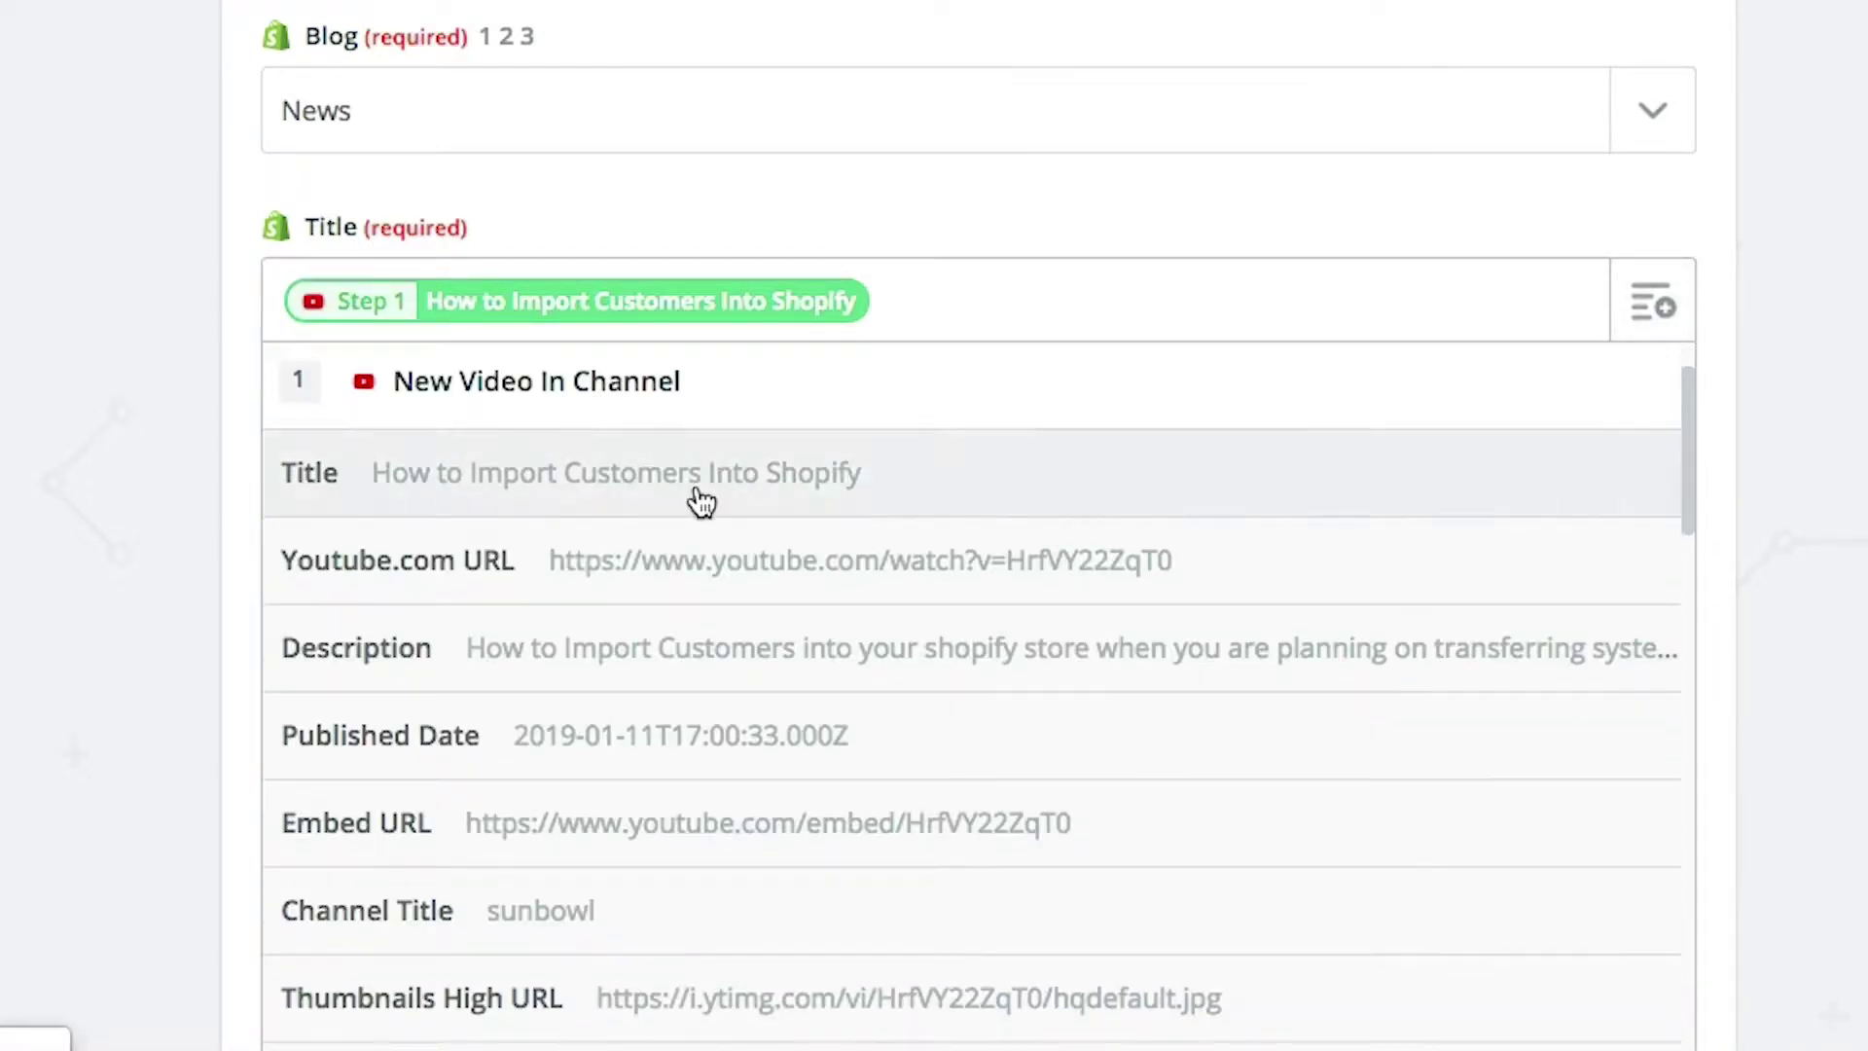
pyautogui.click(699, 491)
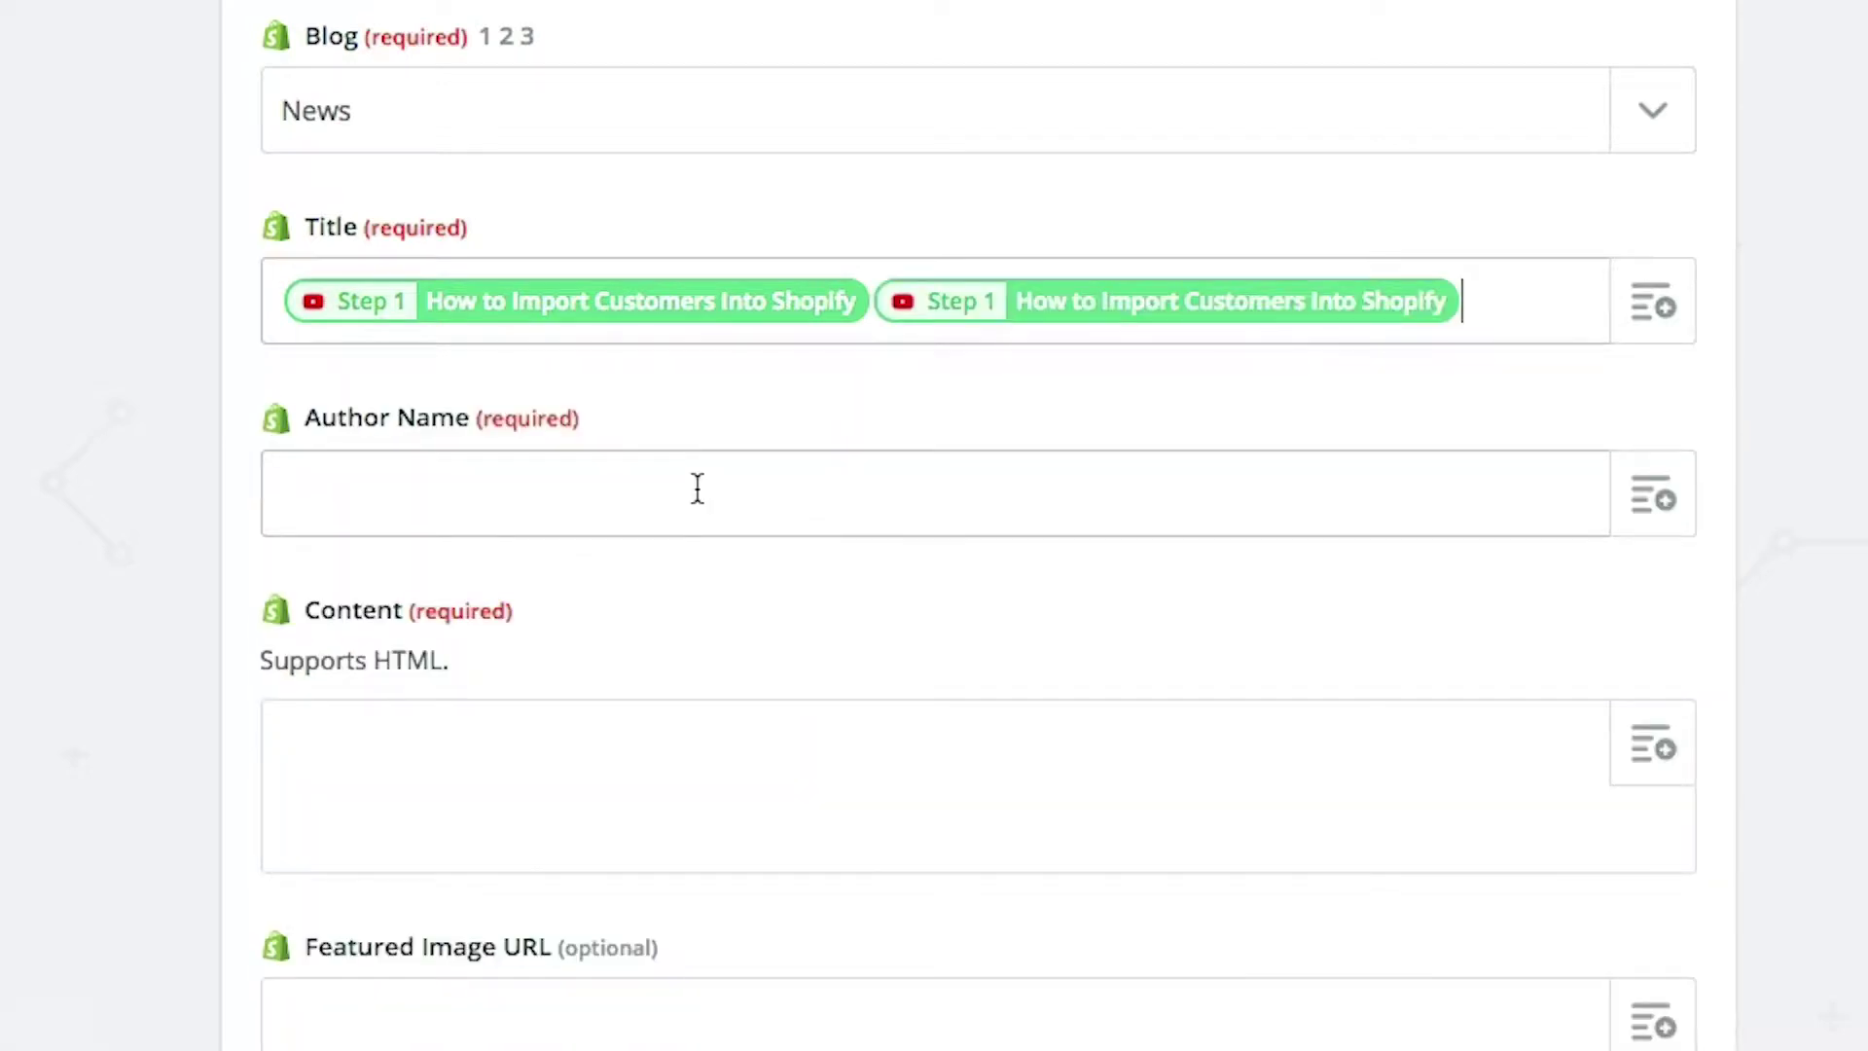
pyautogui.press('BackSpace')
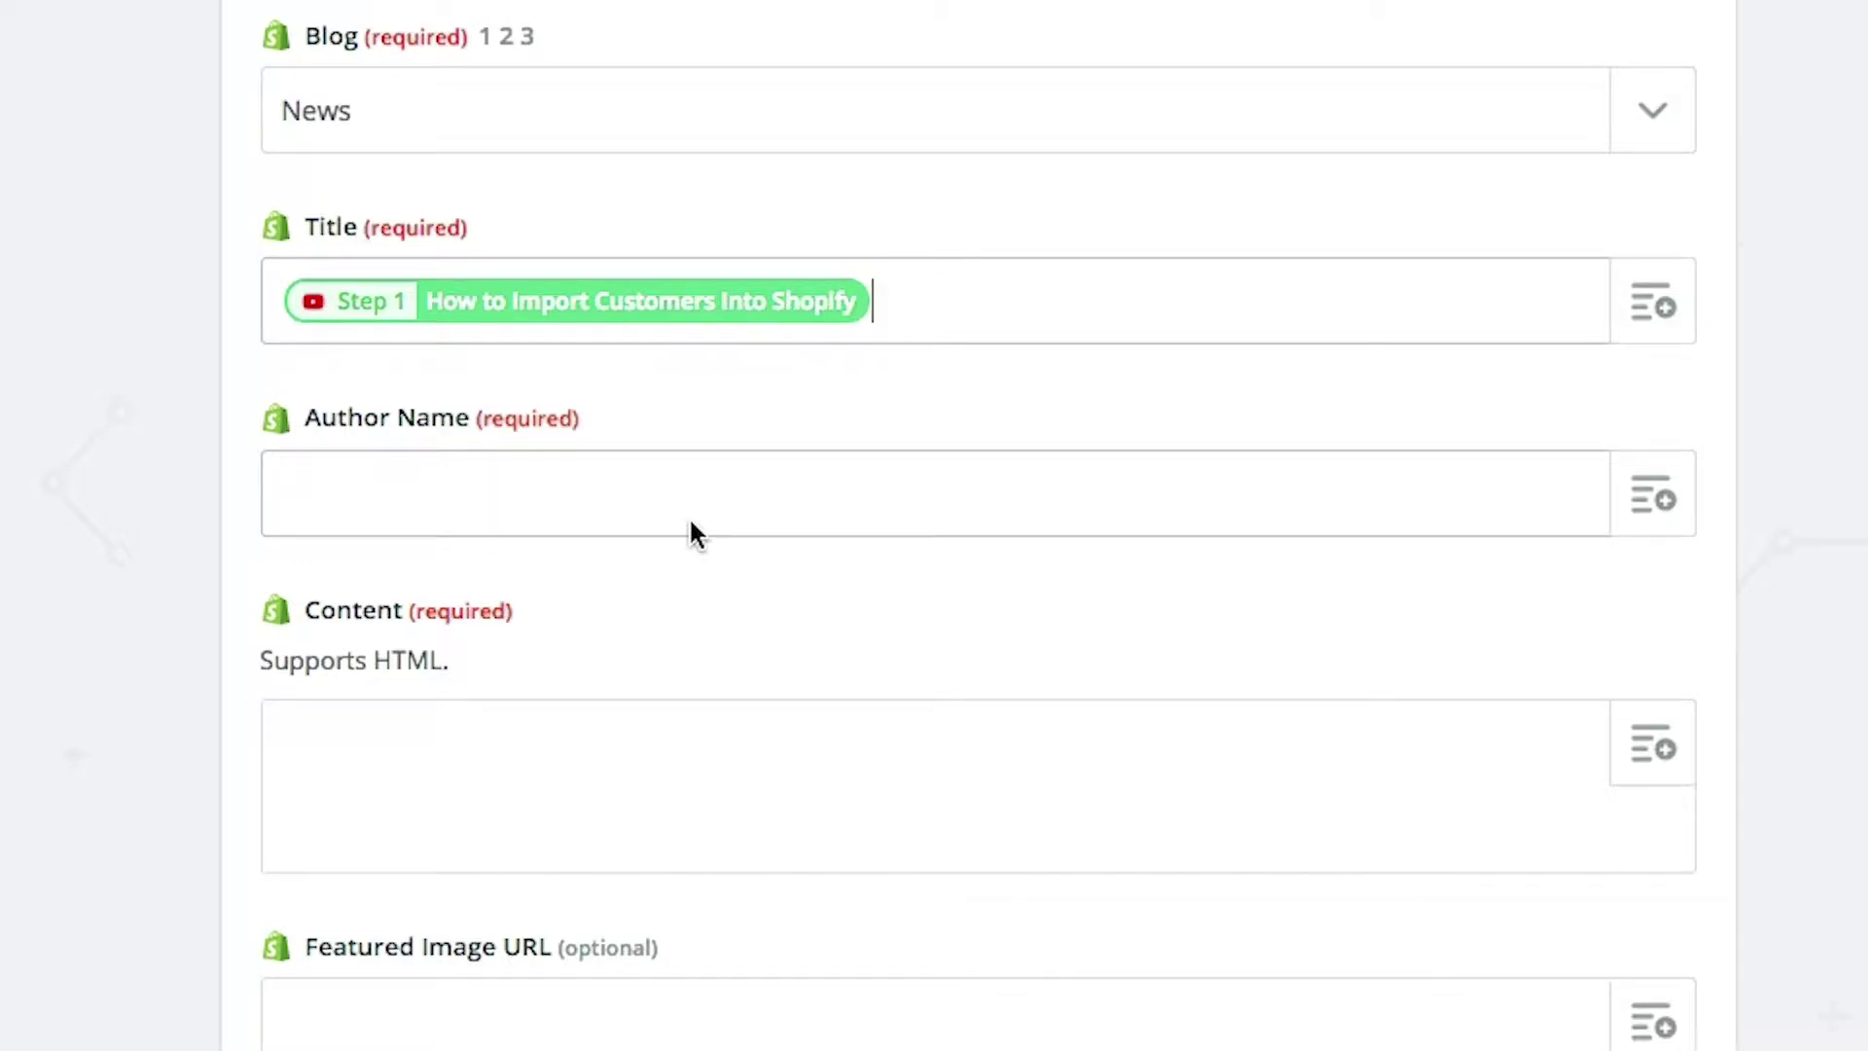
# Type the author's name into Author Name, correcting its typos and capitalisation
pyautogui.click(614, 487)
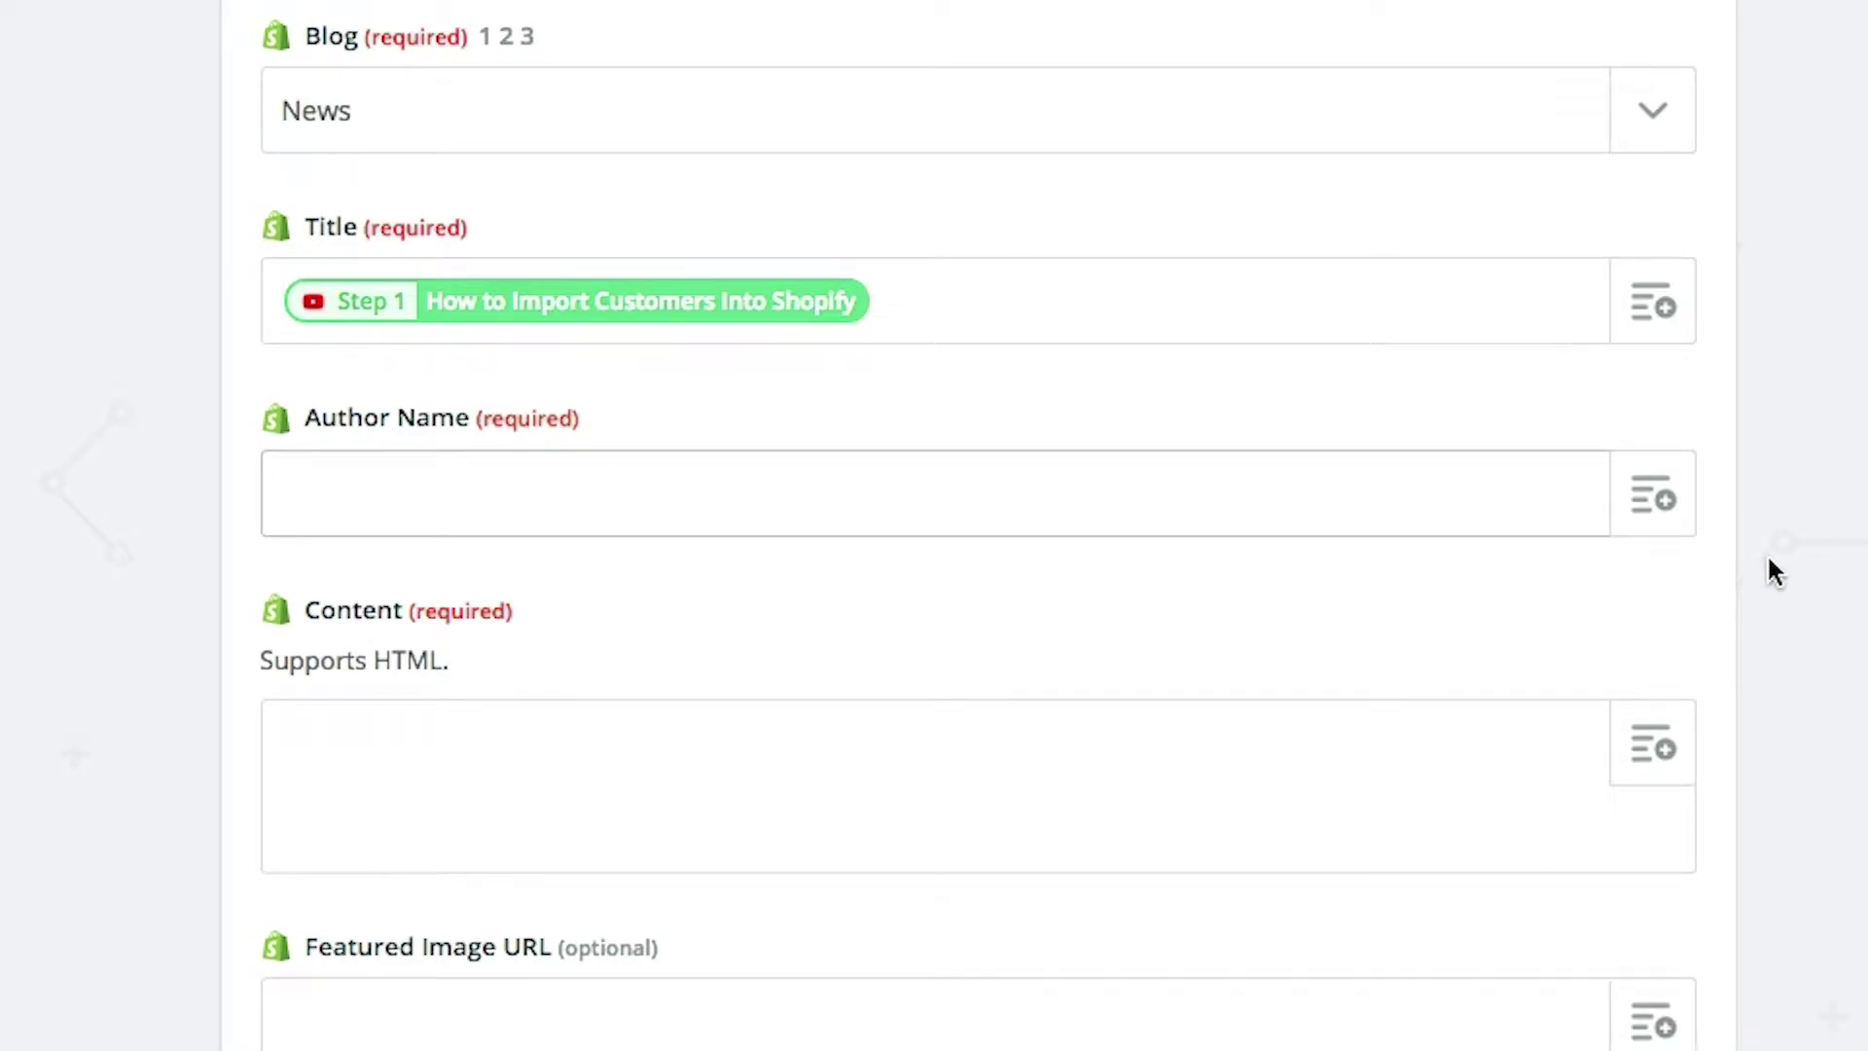
pyautogui.click(1654, 495)
pyautogui.scroll(-1, 962, 538)
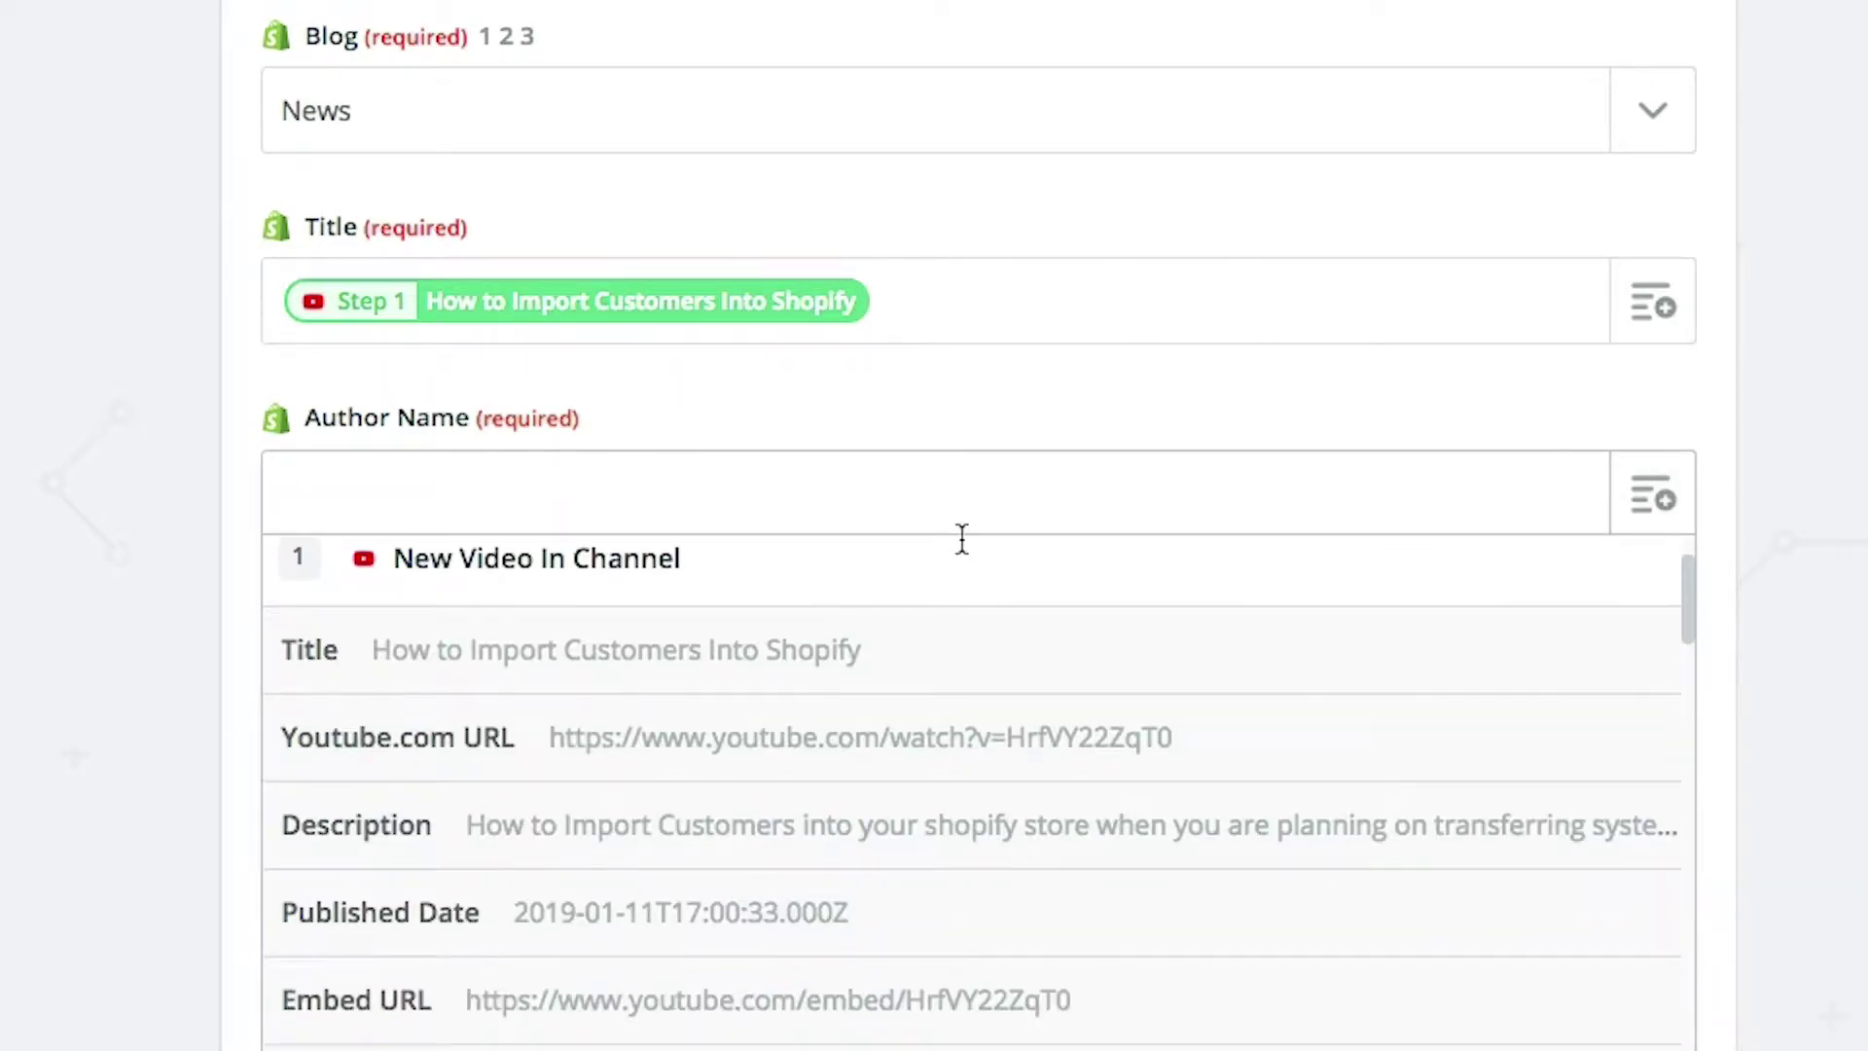
pyautogui.click(834, 484)
pyautogui.write('JOdy E')
pyautogui.press('BackSpace')
pyautogui.press('BackSpace')
pyautogui.press('BackSpace')
pyautogui.press('BackSpace')
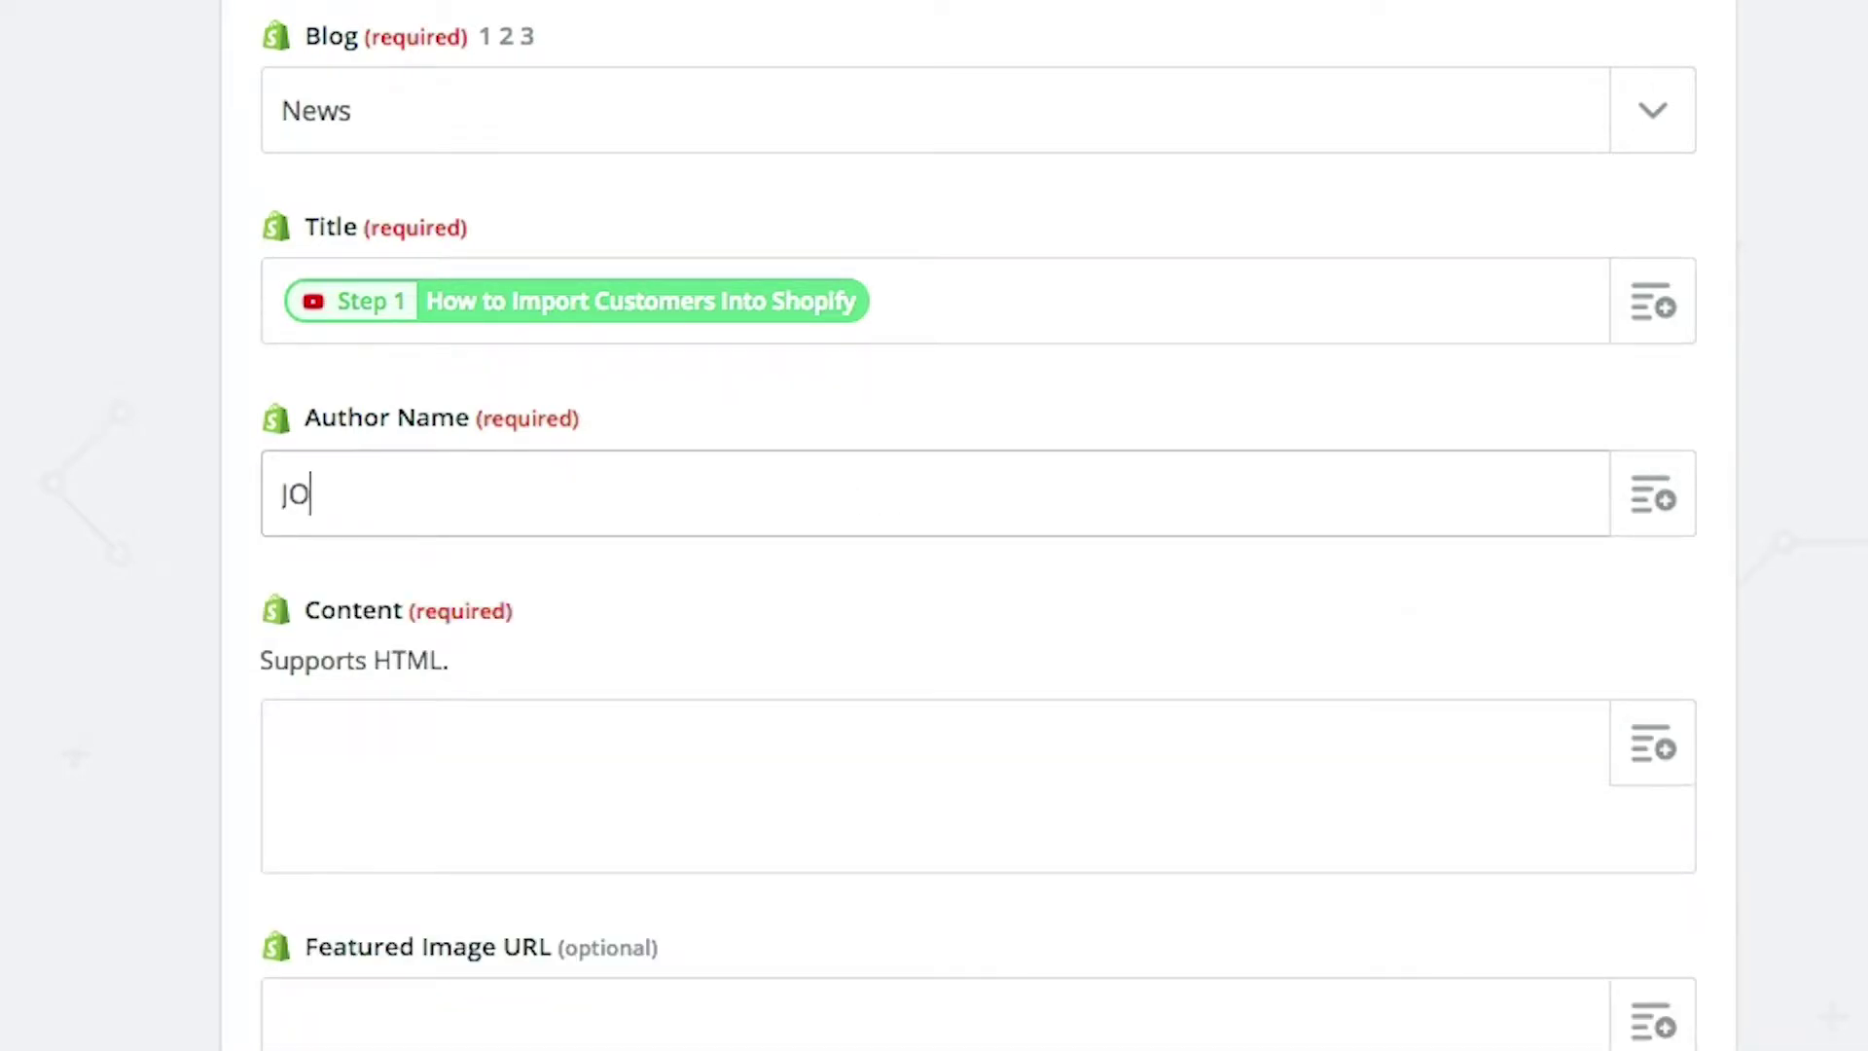
pyautogui.write('d')
pyautogui.press('BackSpace')
pyautogui.press('BackSpace')
pyautogui.write('ody')
pyautogui.press('Tab')
# Map the Step 1 video Description into the Content field
pyautogui.scroll(-4, 879, 591)
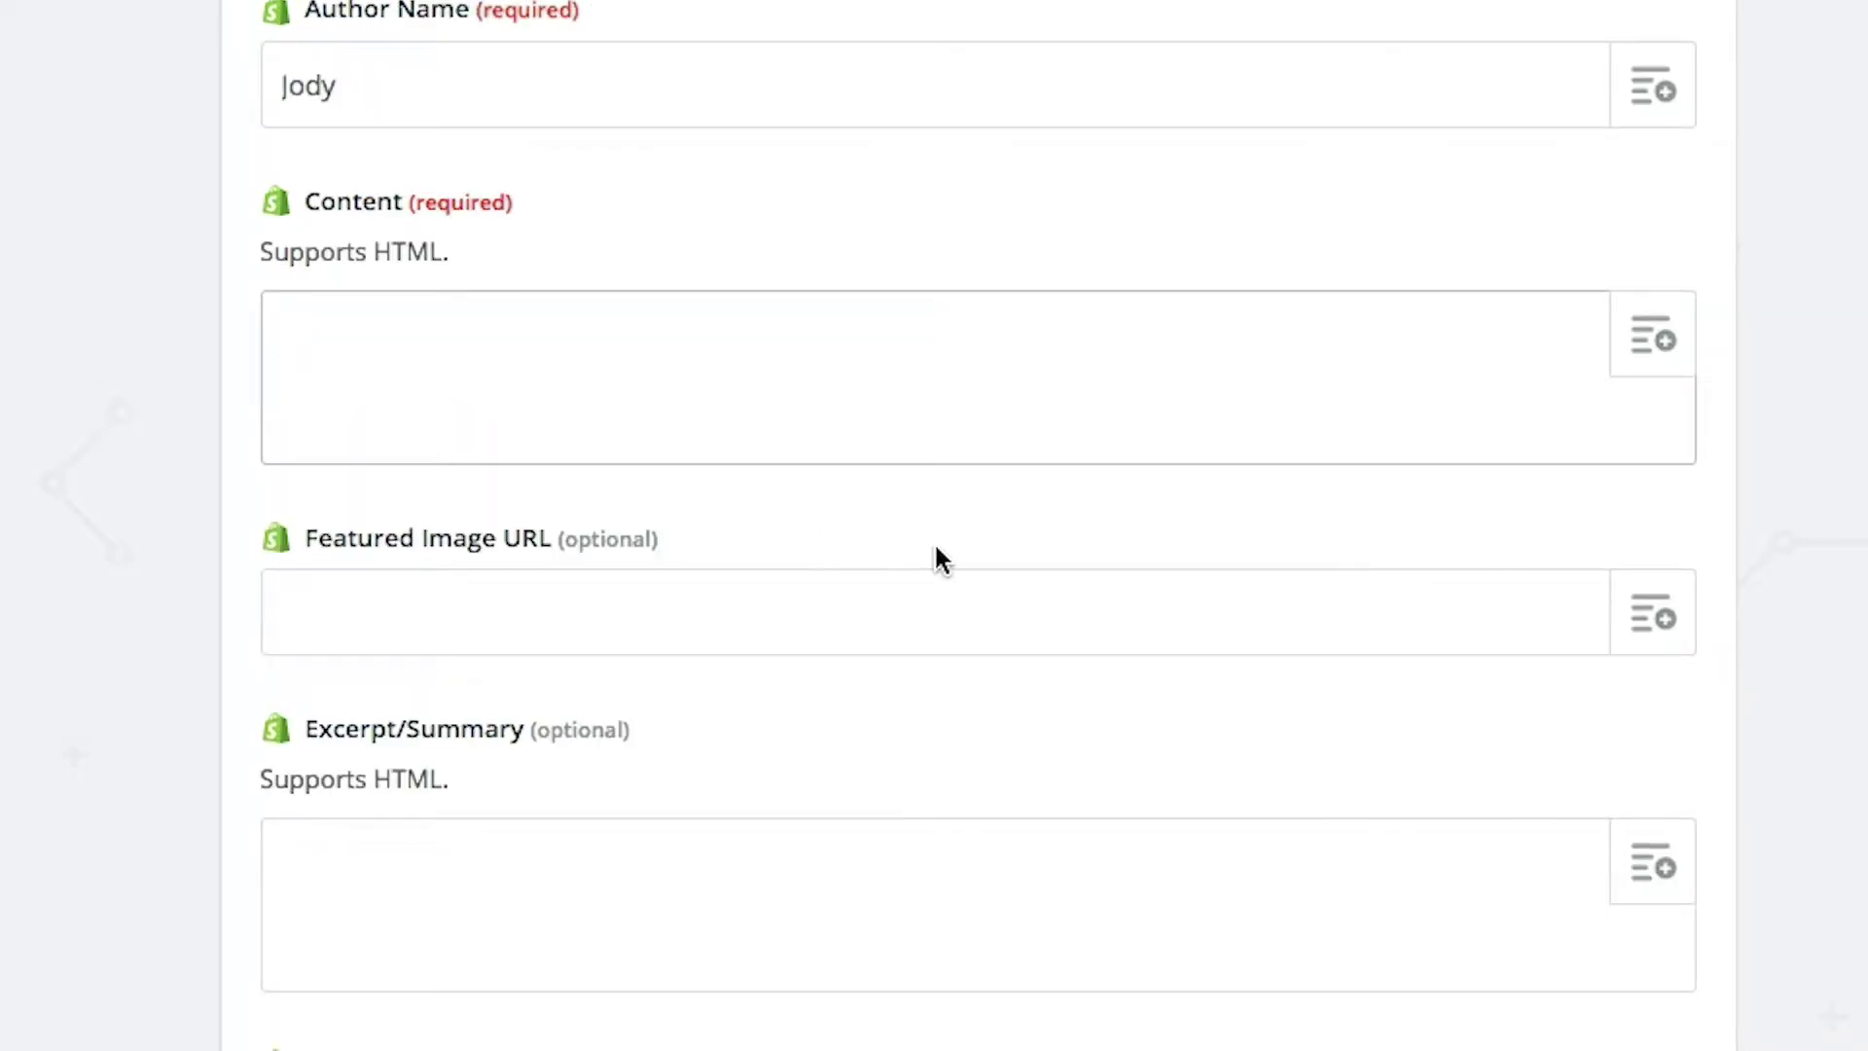
pyautogui.click(1656, 366)
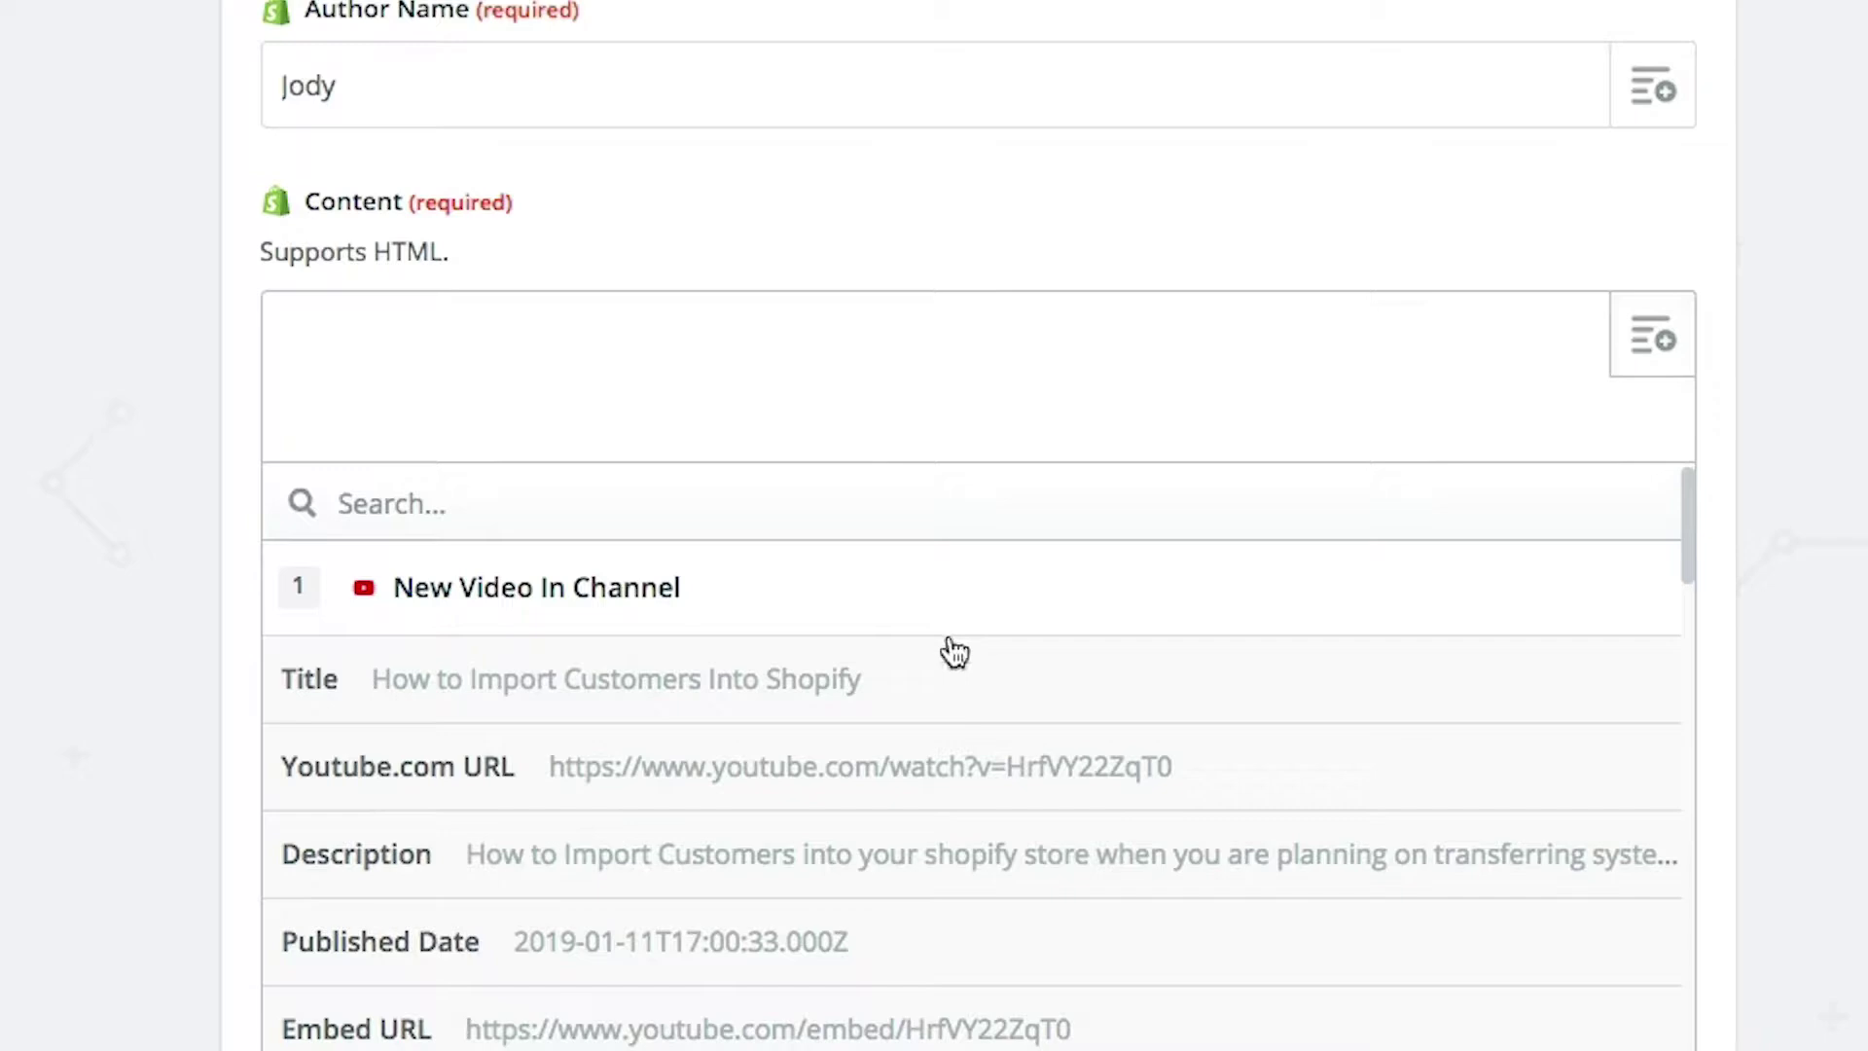
pyautogui.scroll(-2, 950, 654)
pyautogui.click(878, 720)
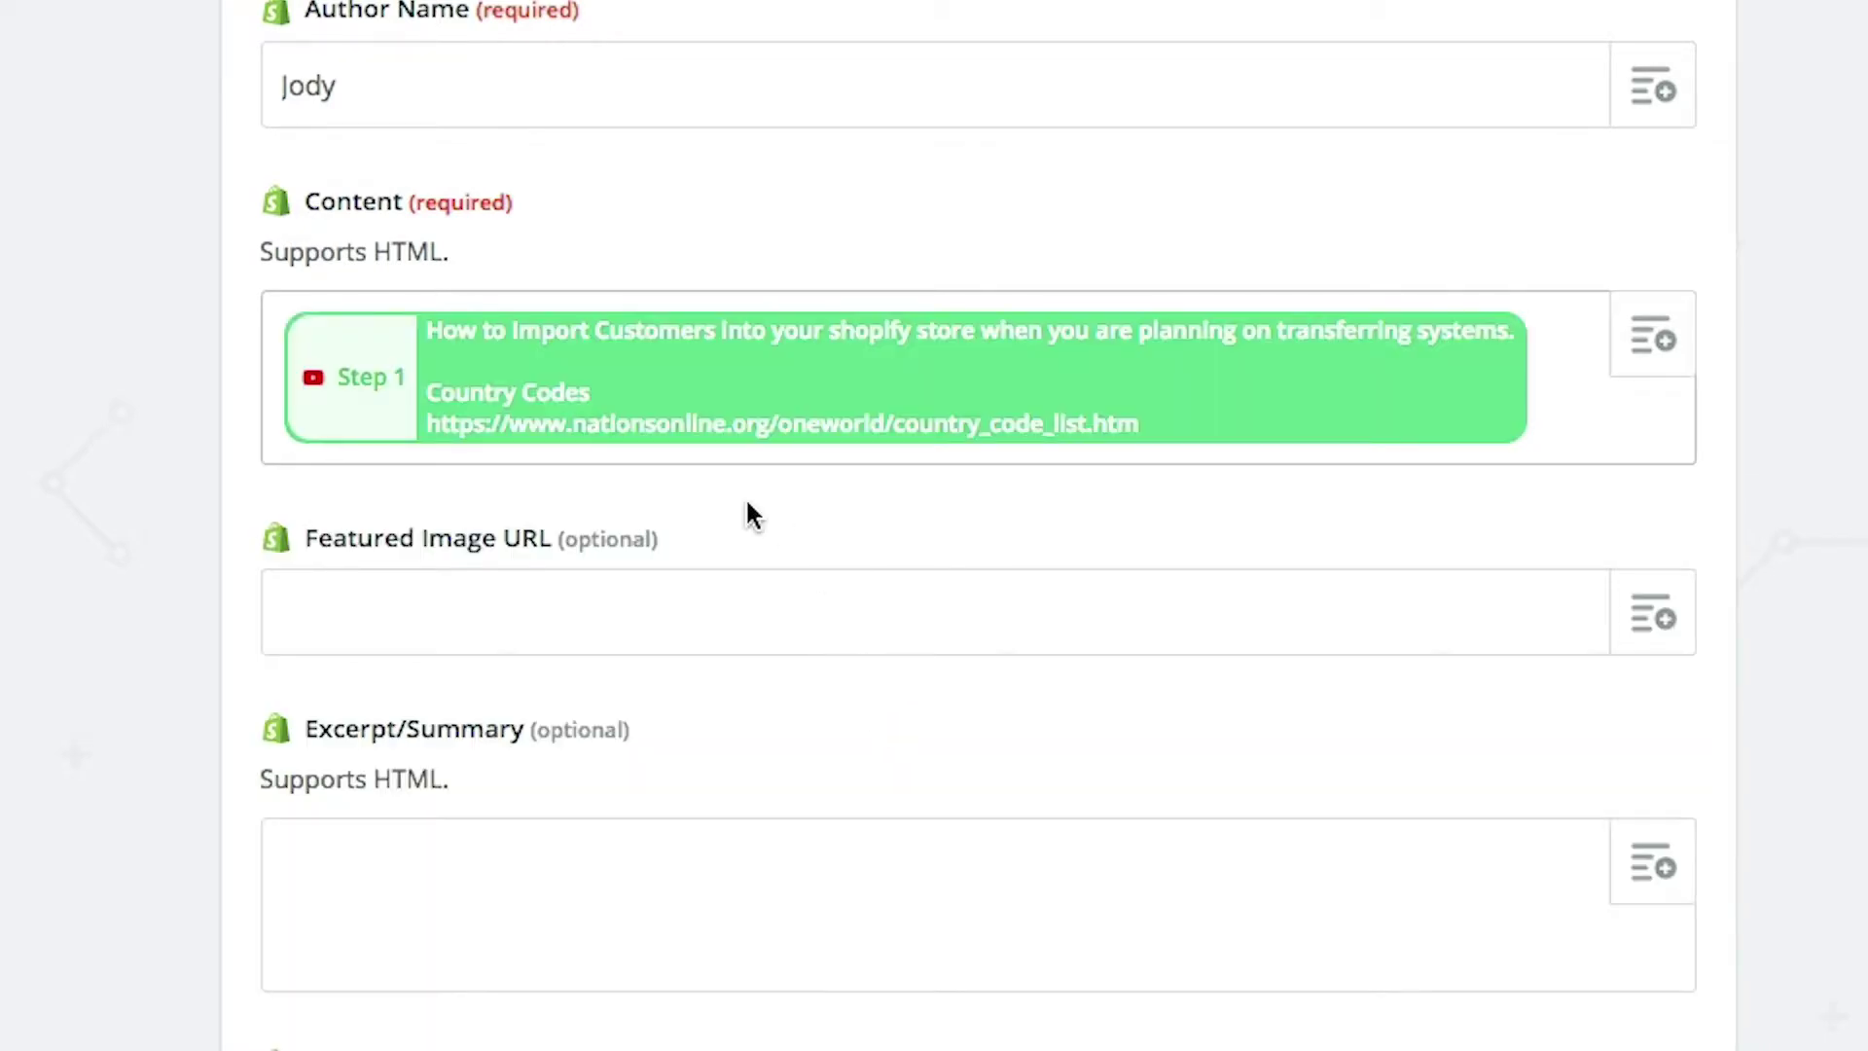
# Map the video's high-resolution thumbnail into Featured Image URL
pyautogui.scroll(-1, 811, 518)
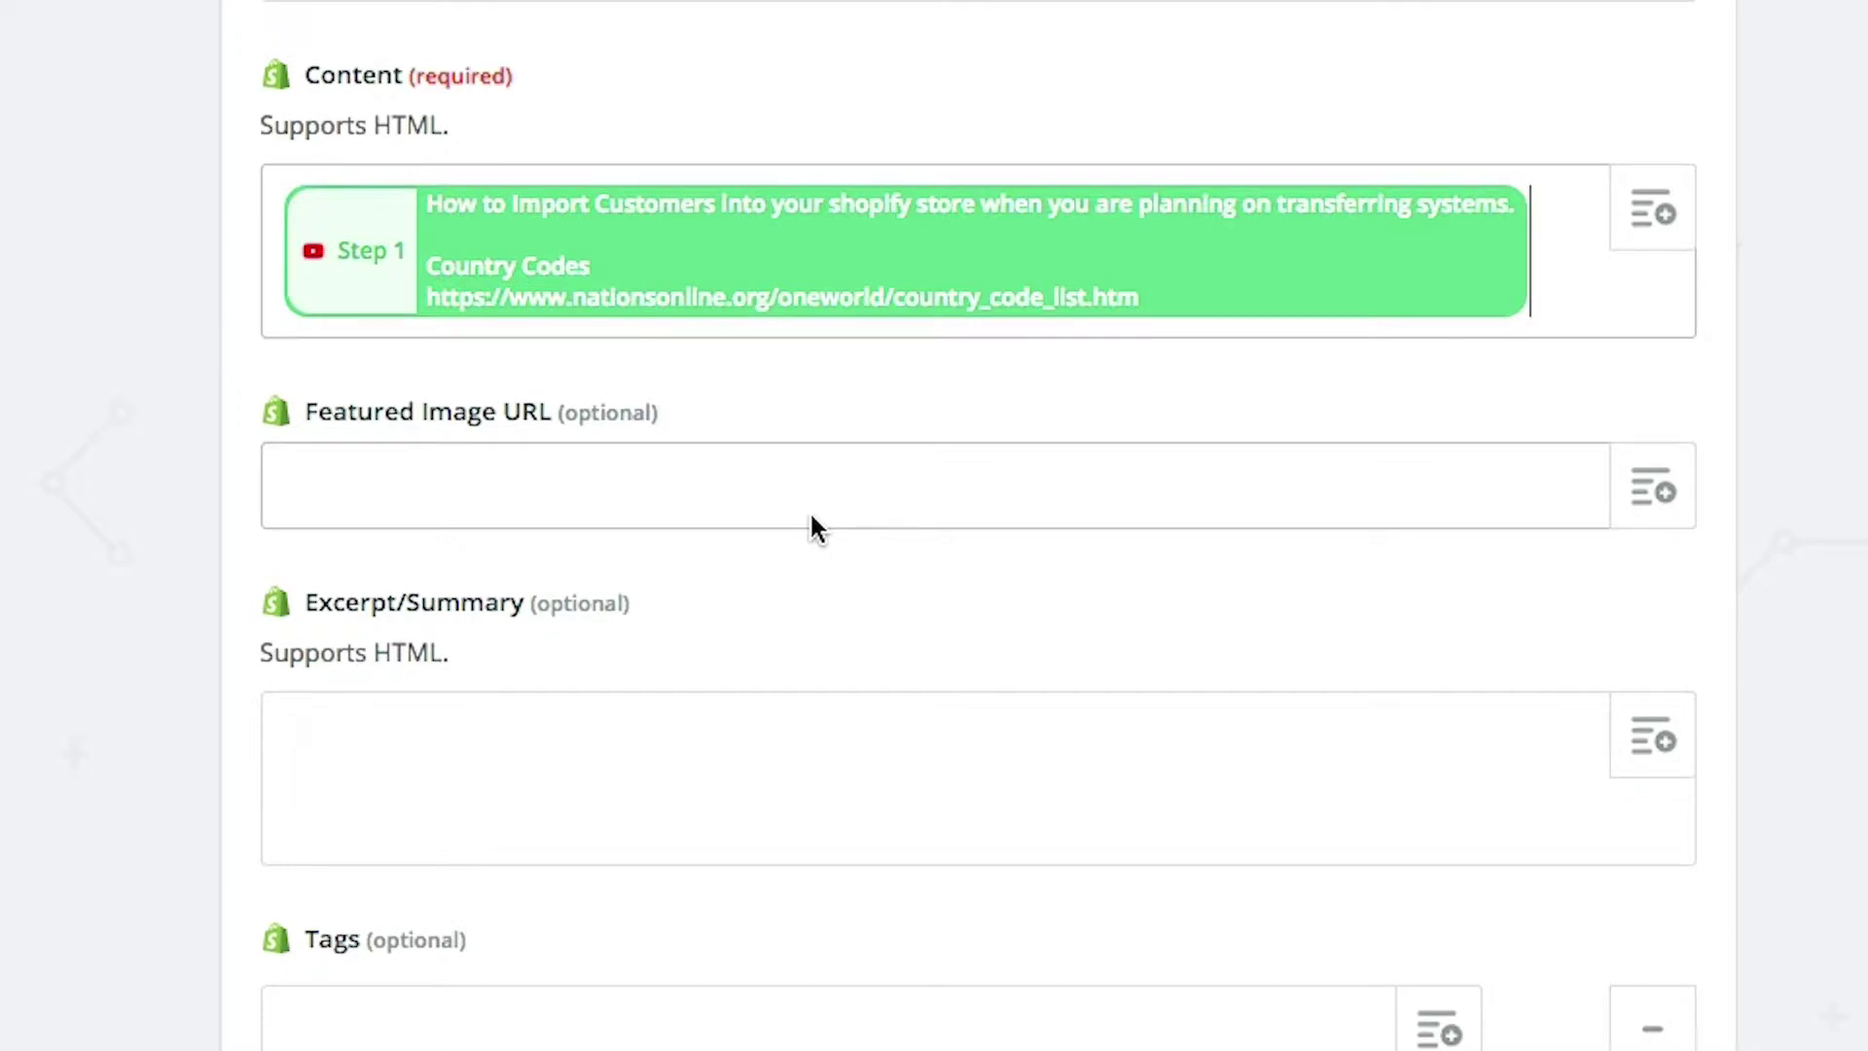
pyautogui.click(720, 505)
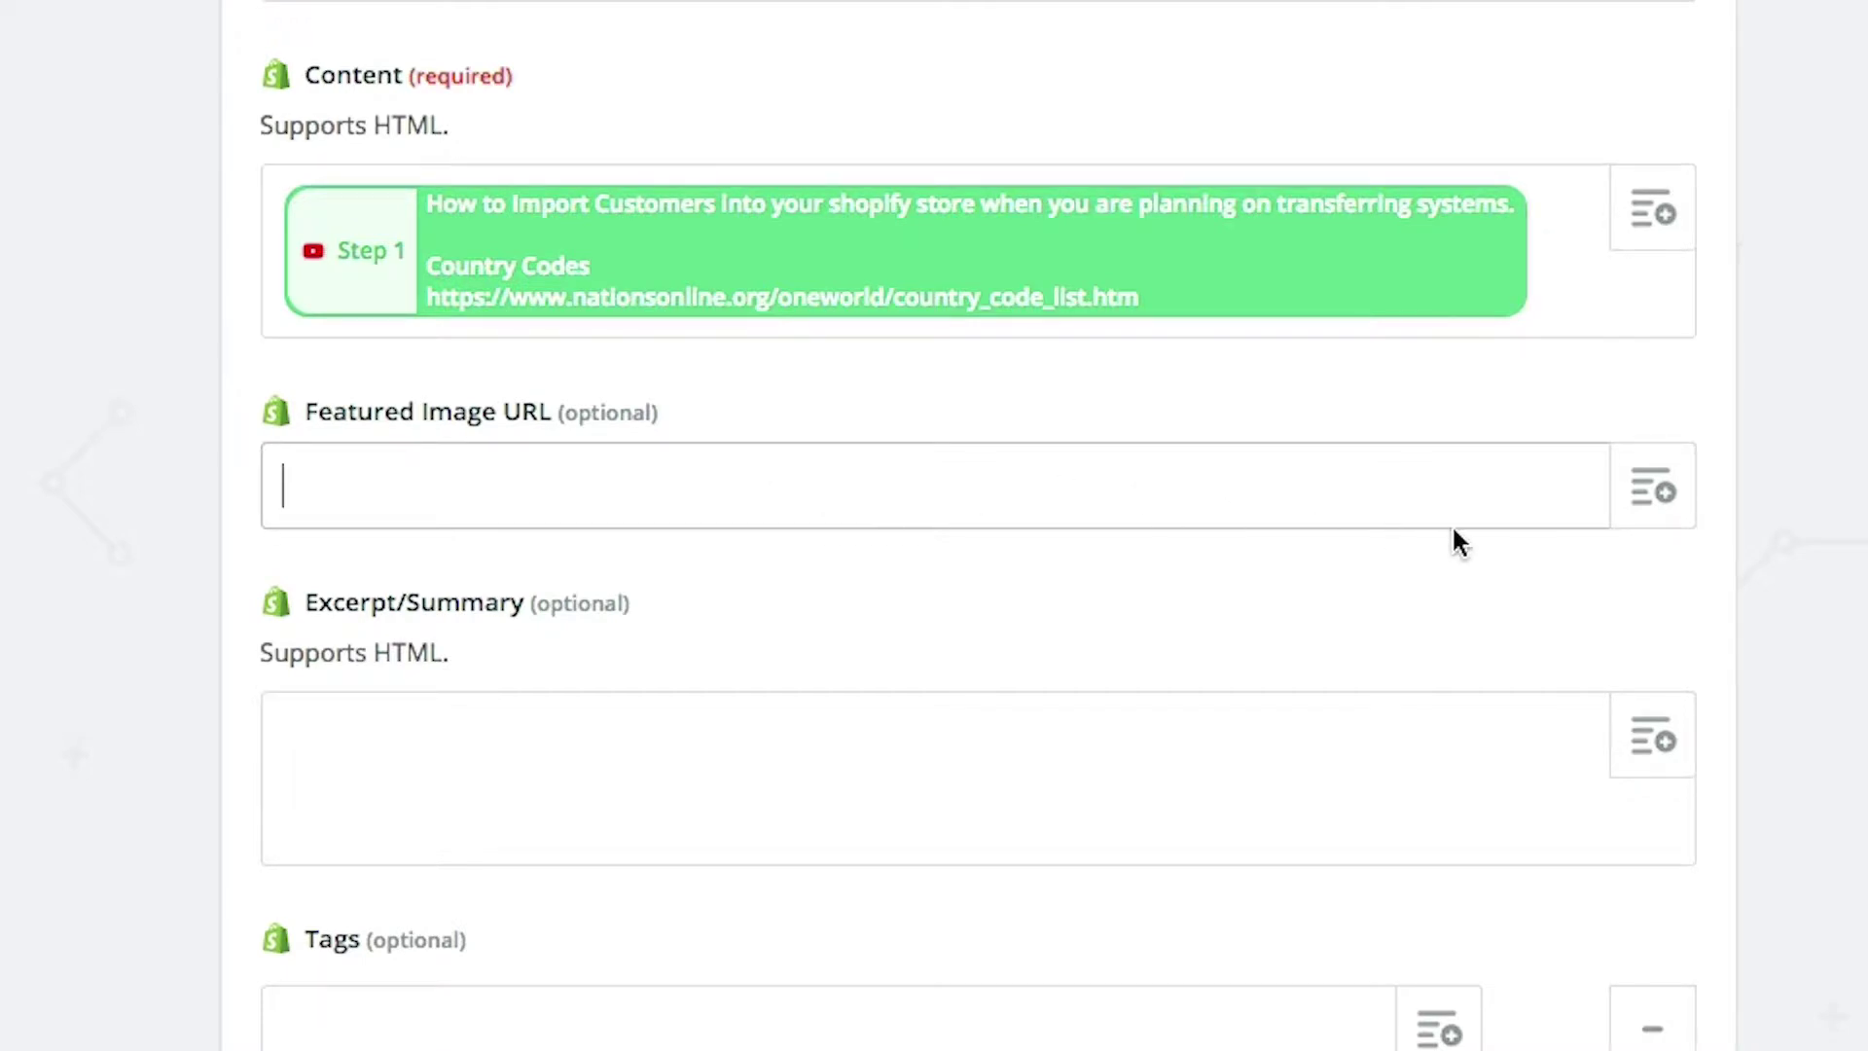
pyautogui.click(1657, 506)
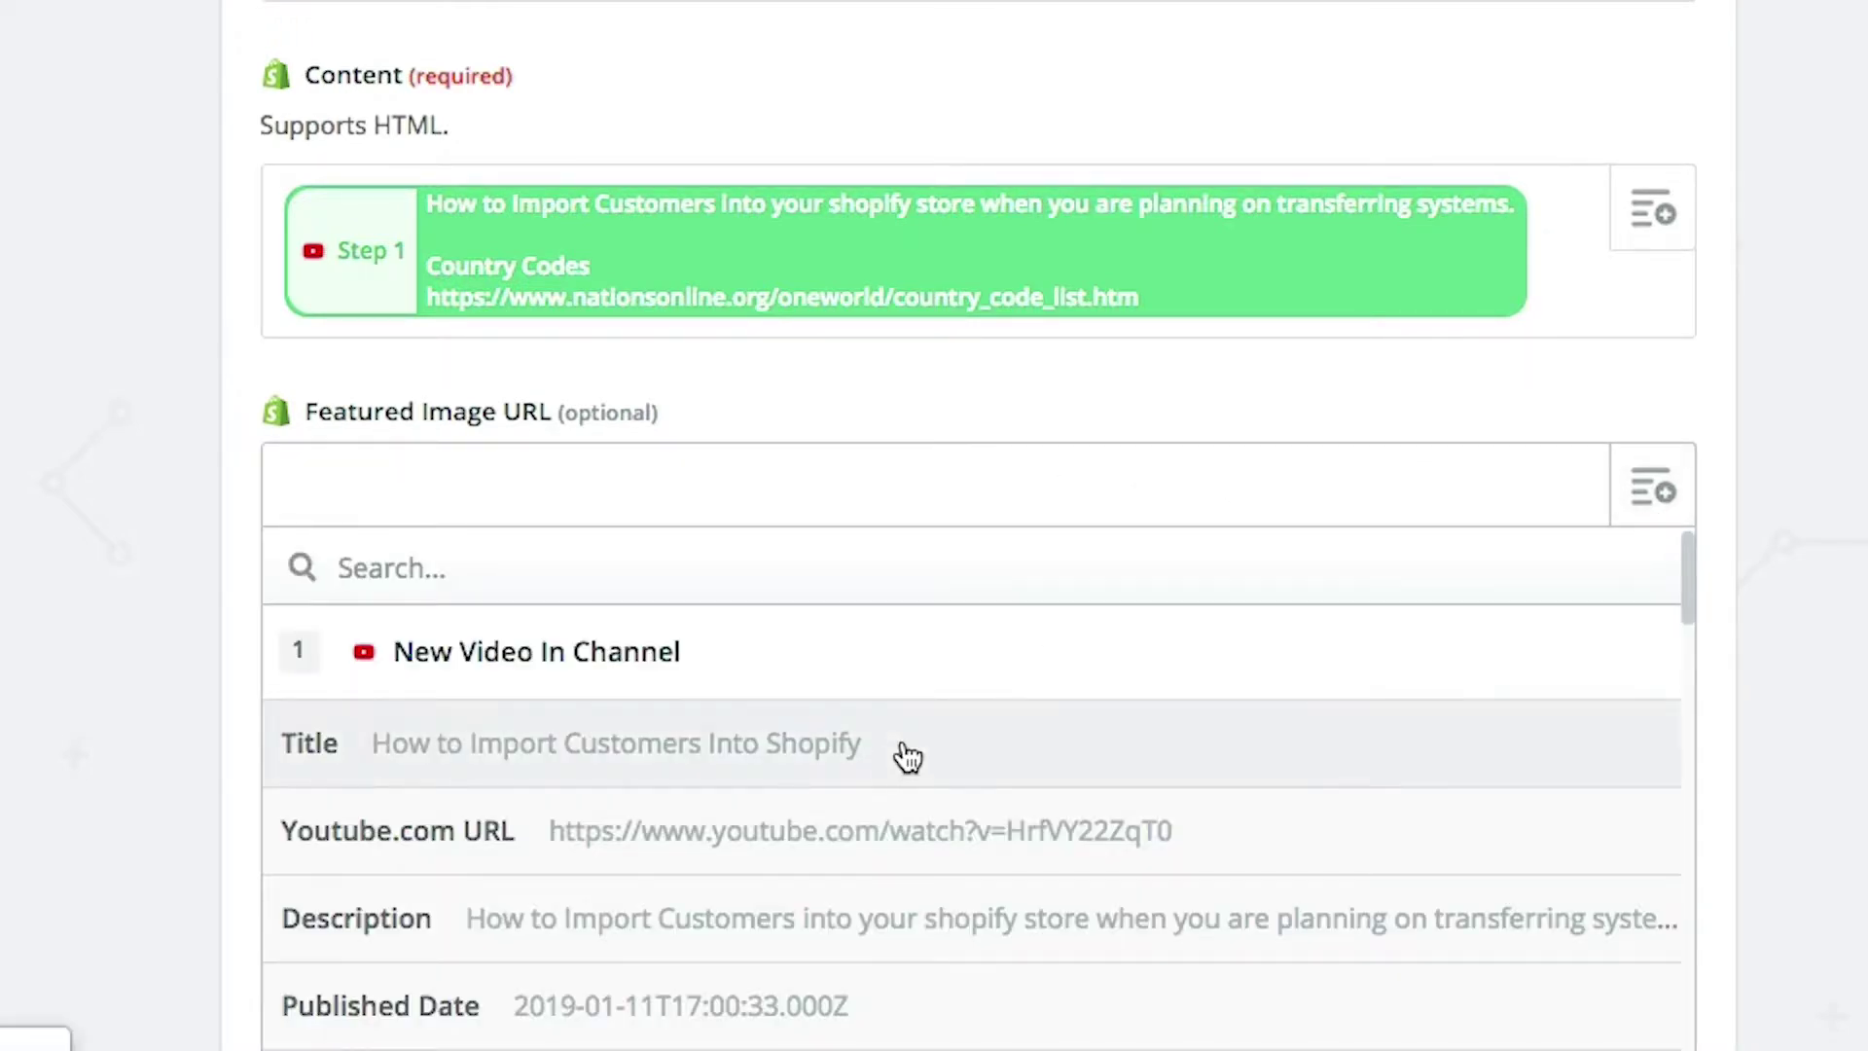
pyautogui.scroll(-5, 907, 758)
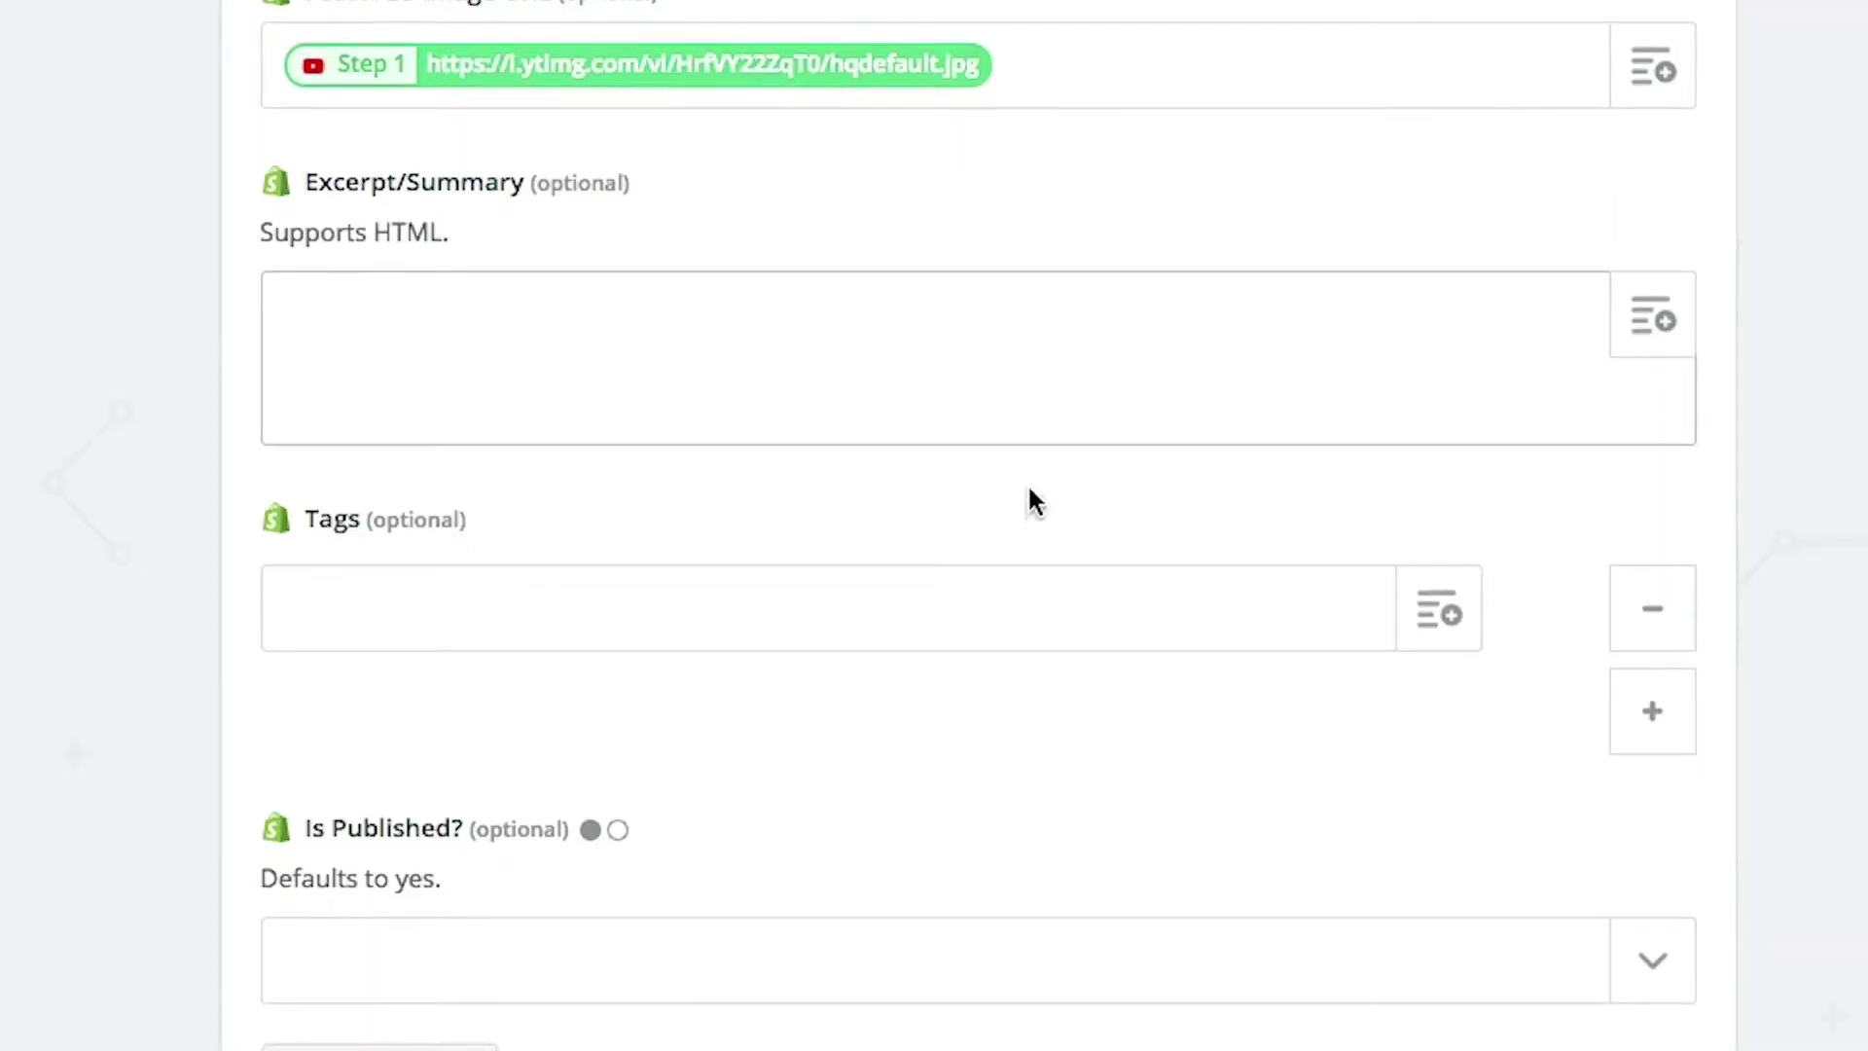
# Leave Excerpt/Summary empty and set Is Published? to yes, with Tags as 'youtube'
pyautogui.scroll(-1, 615, 331)
pyautogui.click(616, 331)
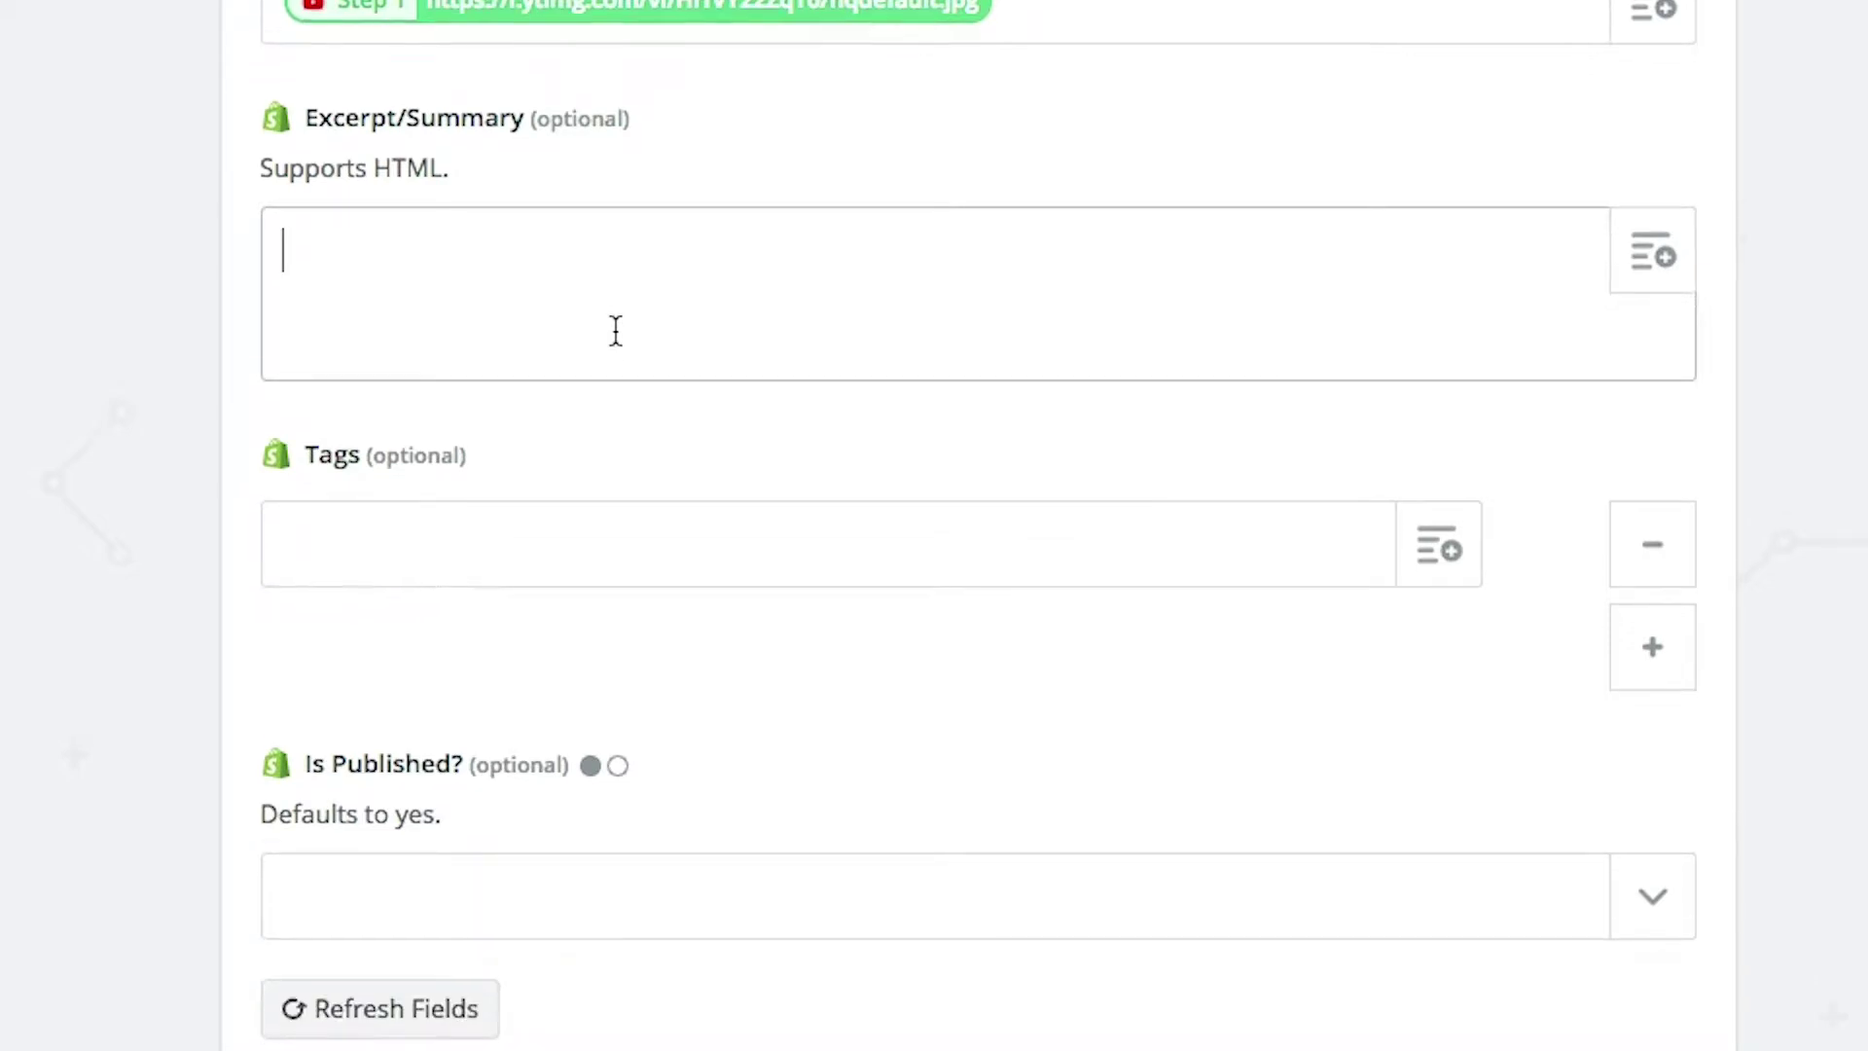
pyautogui.scroll(-1, 616, 330)
pyautogui.scroll(-3, 616, 331)
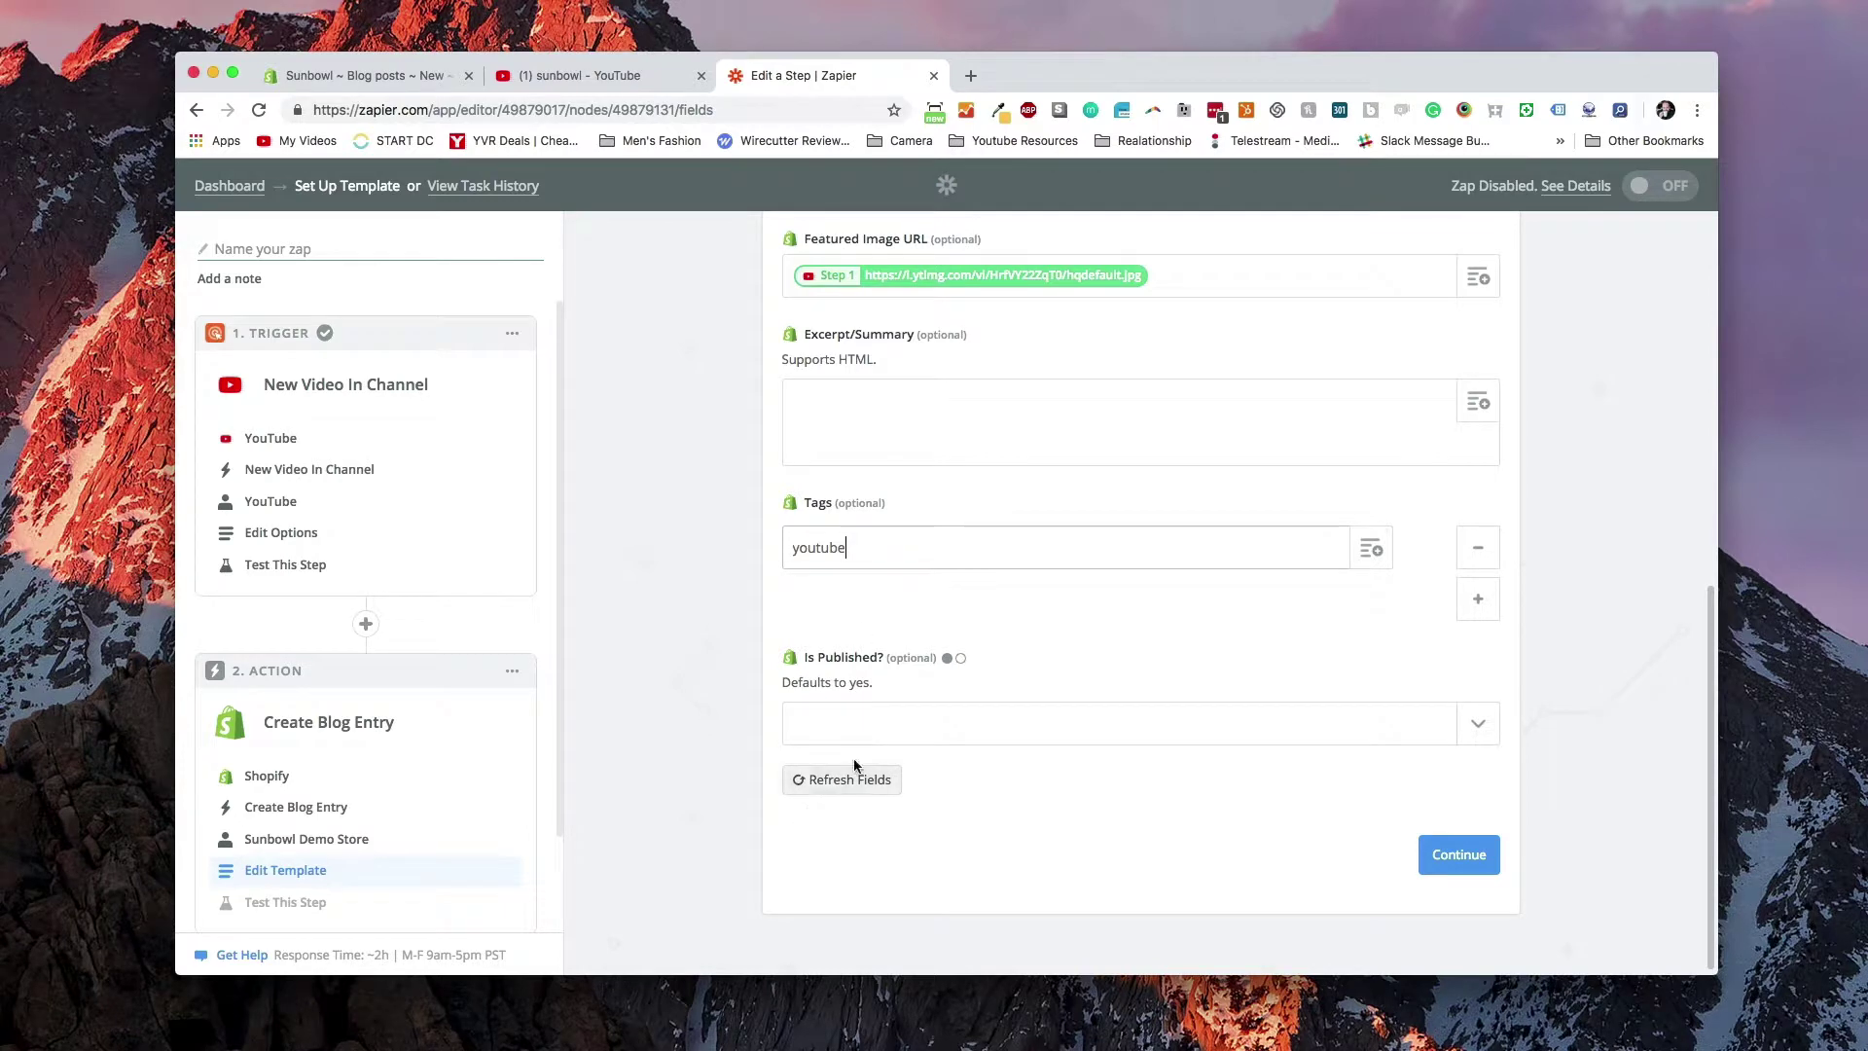
pyautogui.click(895, 720)
pyautogui.click(852, 809)
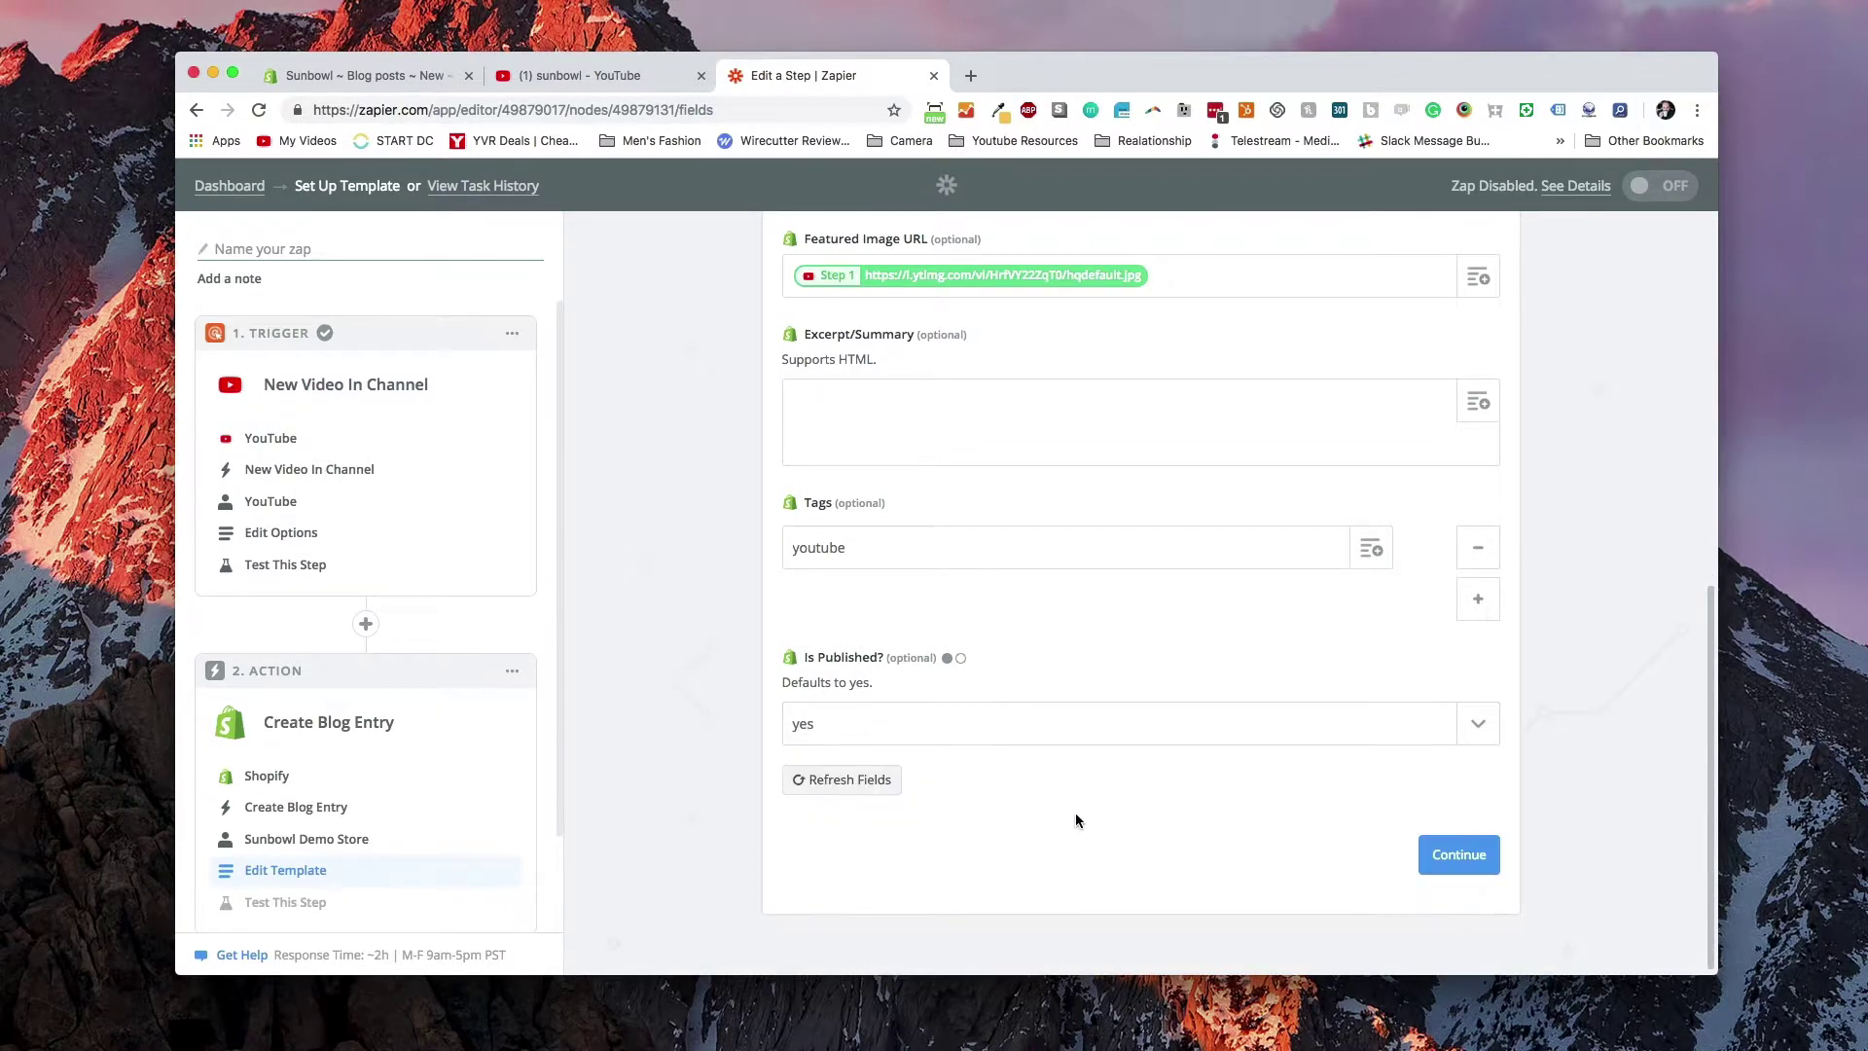
# Send a test blog entry to Shopify, verify it on the Sunbowl blog, then return to Zapier
pyautogui.click(1451, 856)
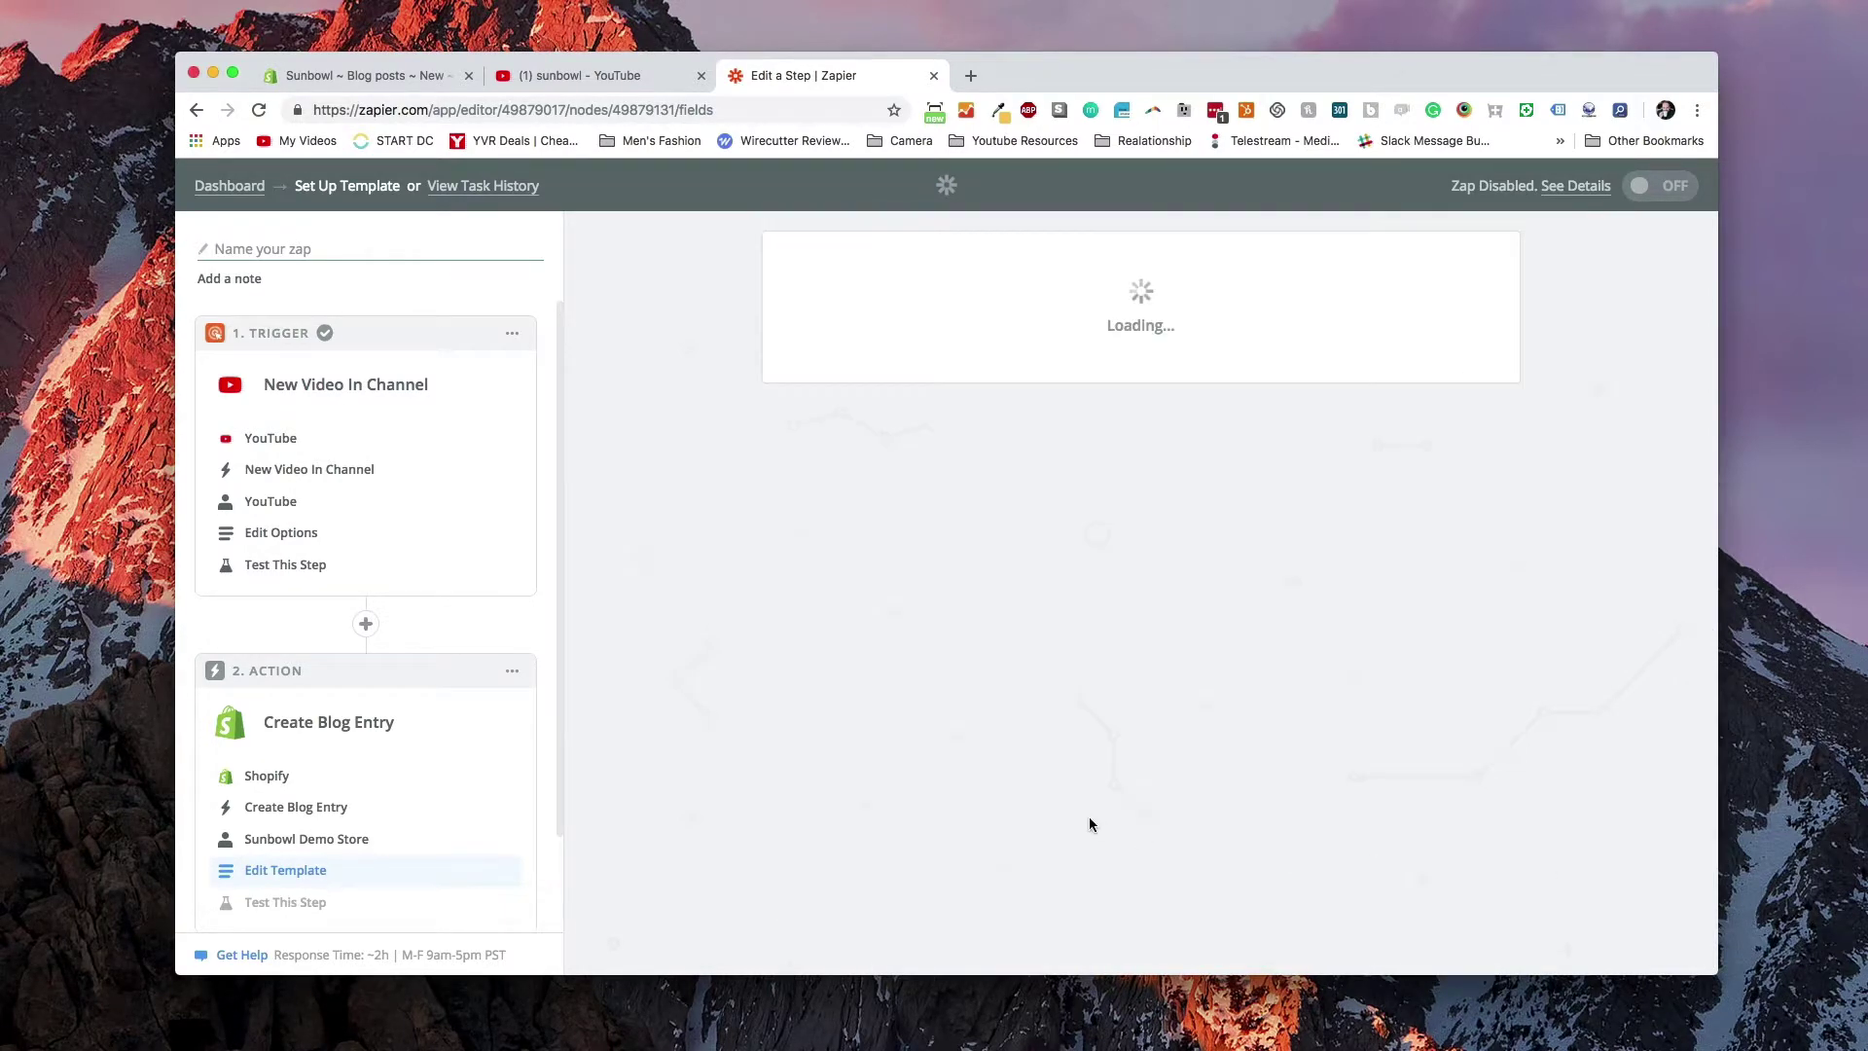
pyautogui.scroll(-5, 938, 632)
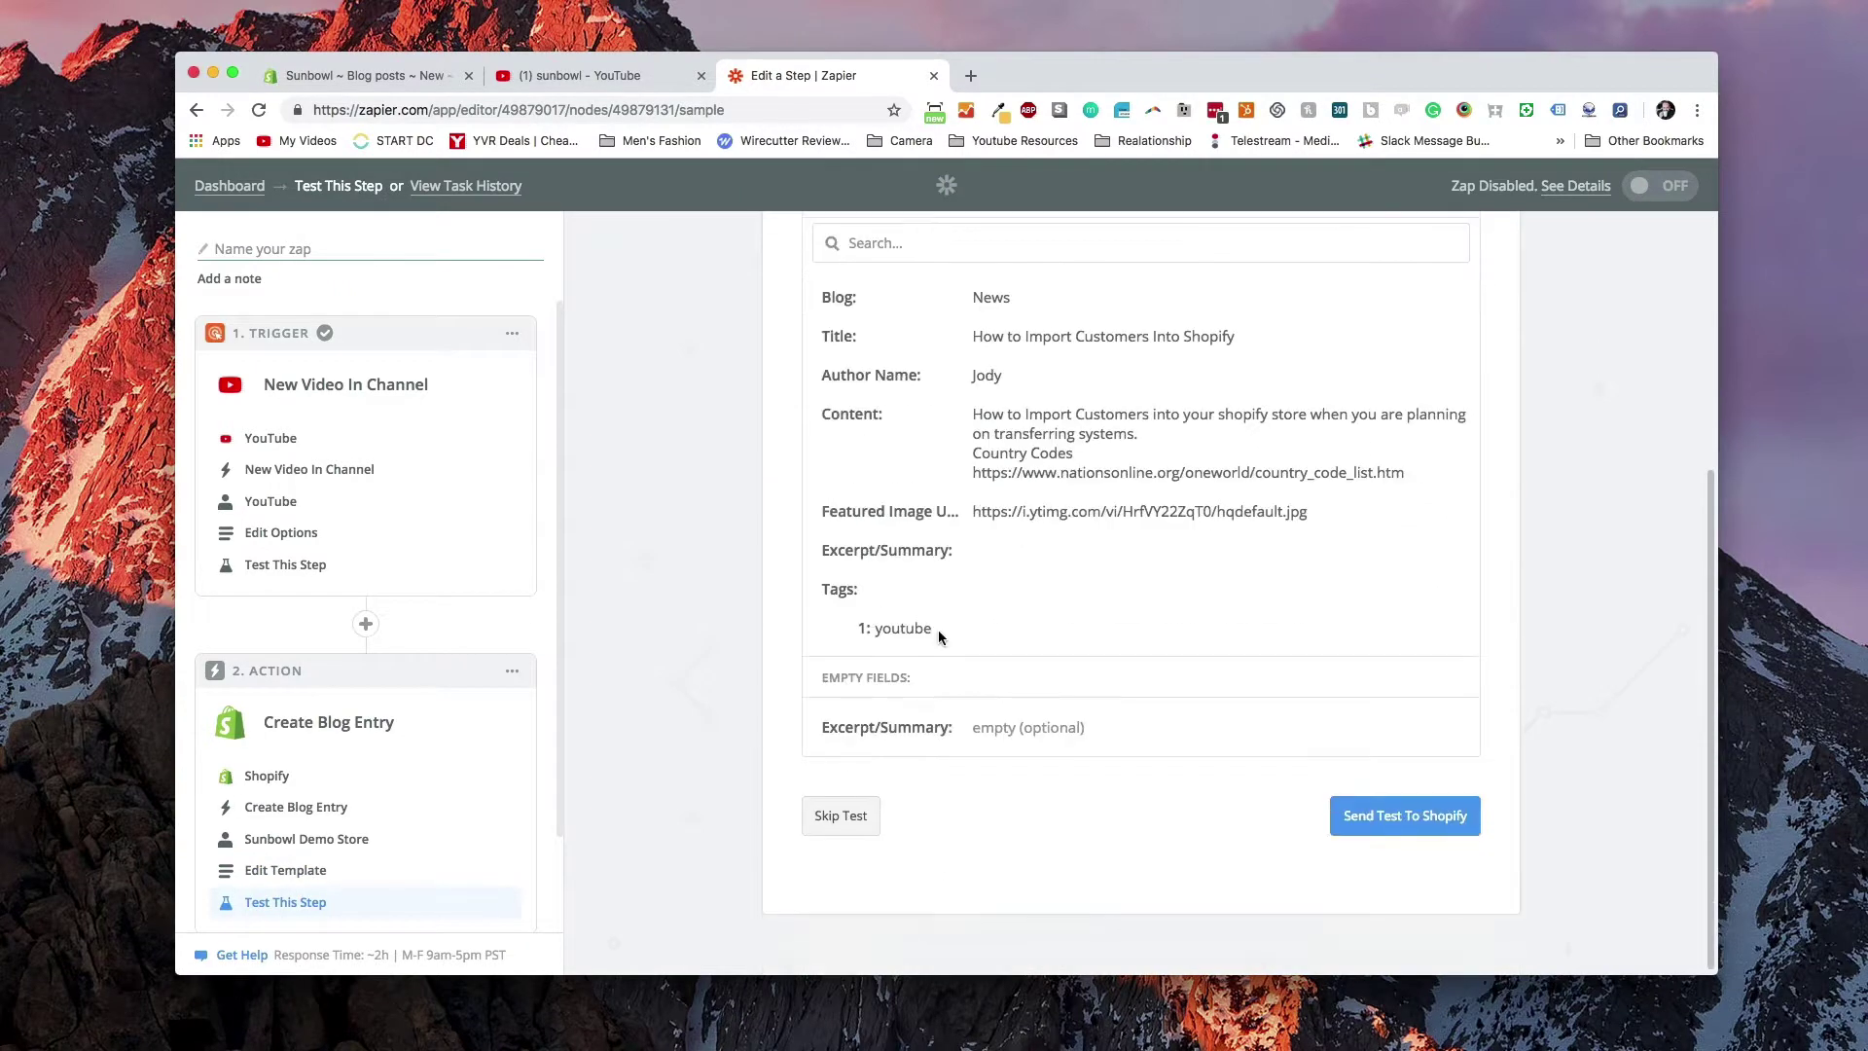
pyautogui.click(1414, 829)
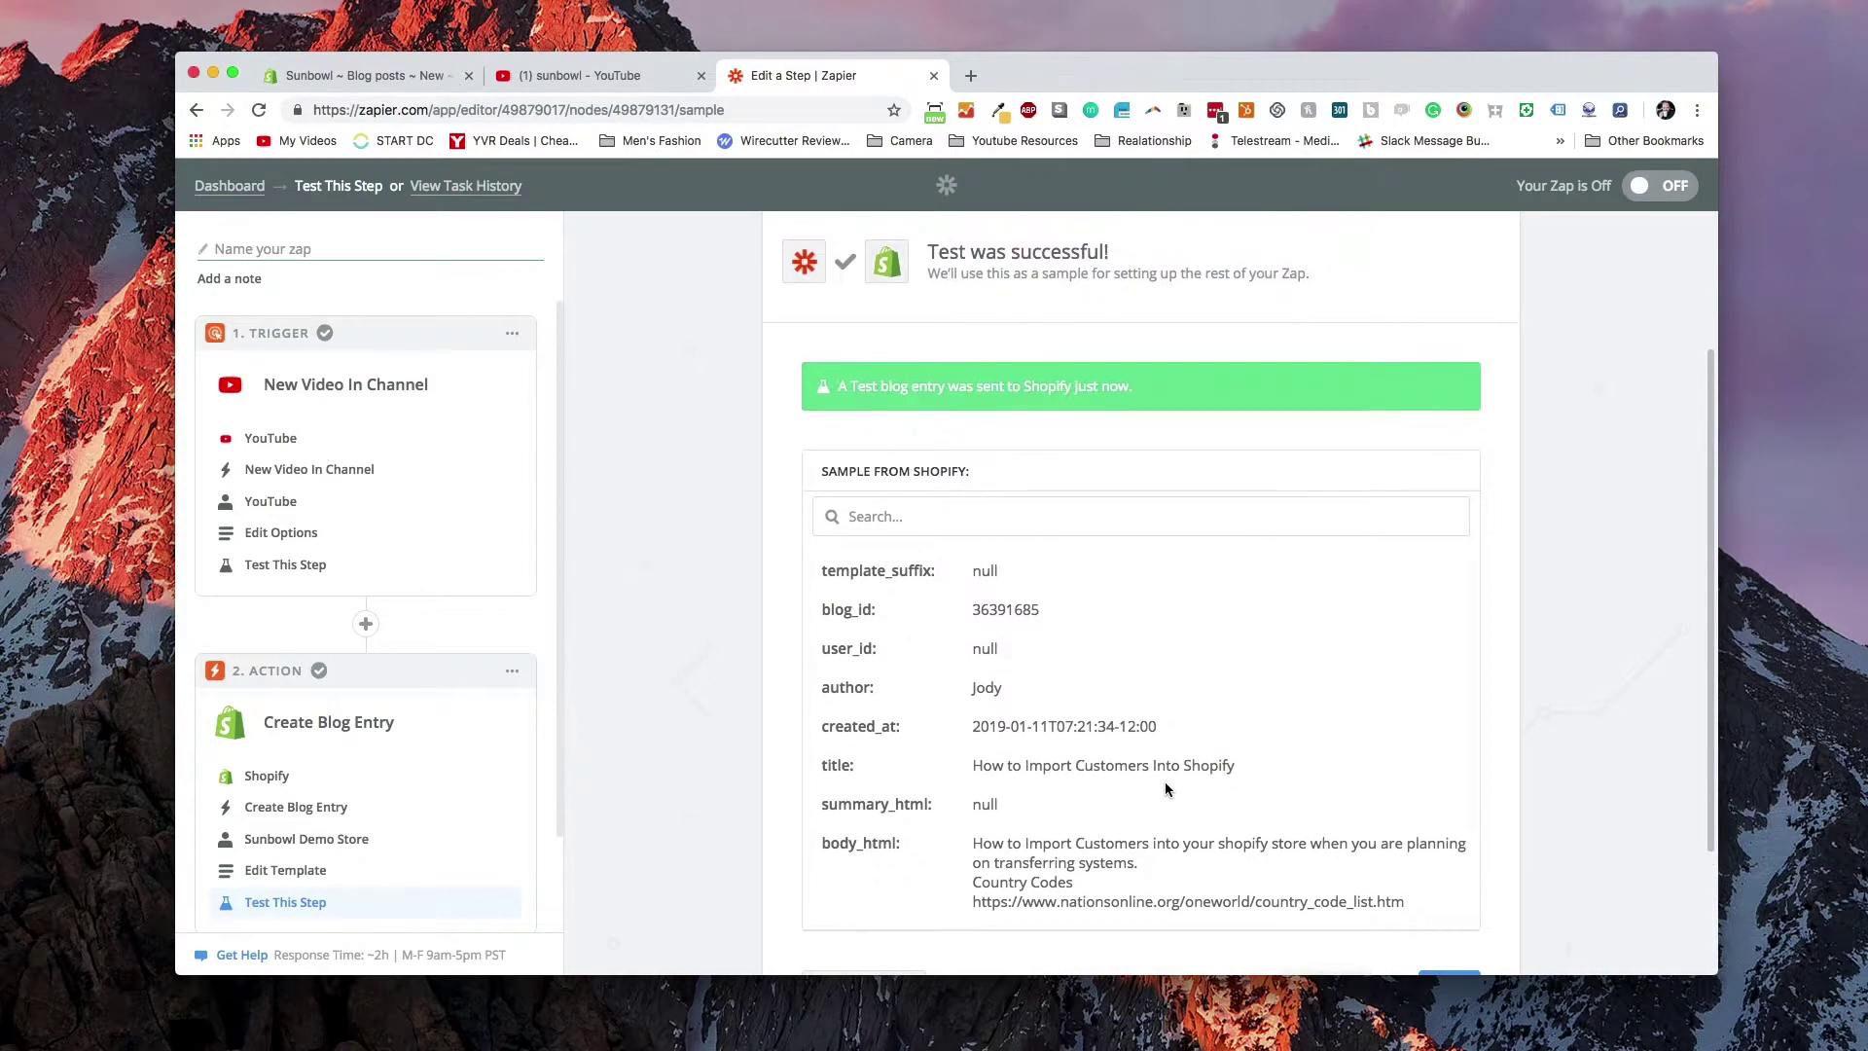
pyautogui.scroll(-2, 1167, 787)
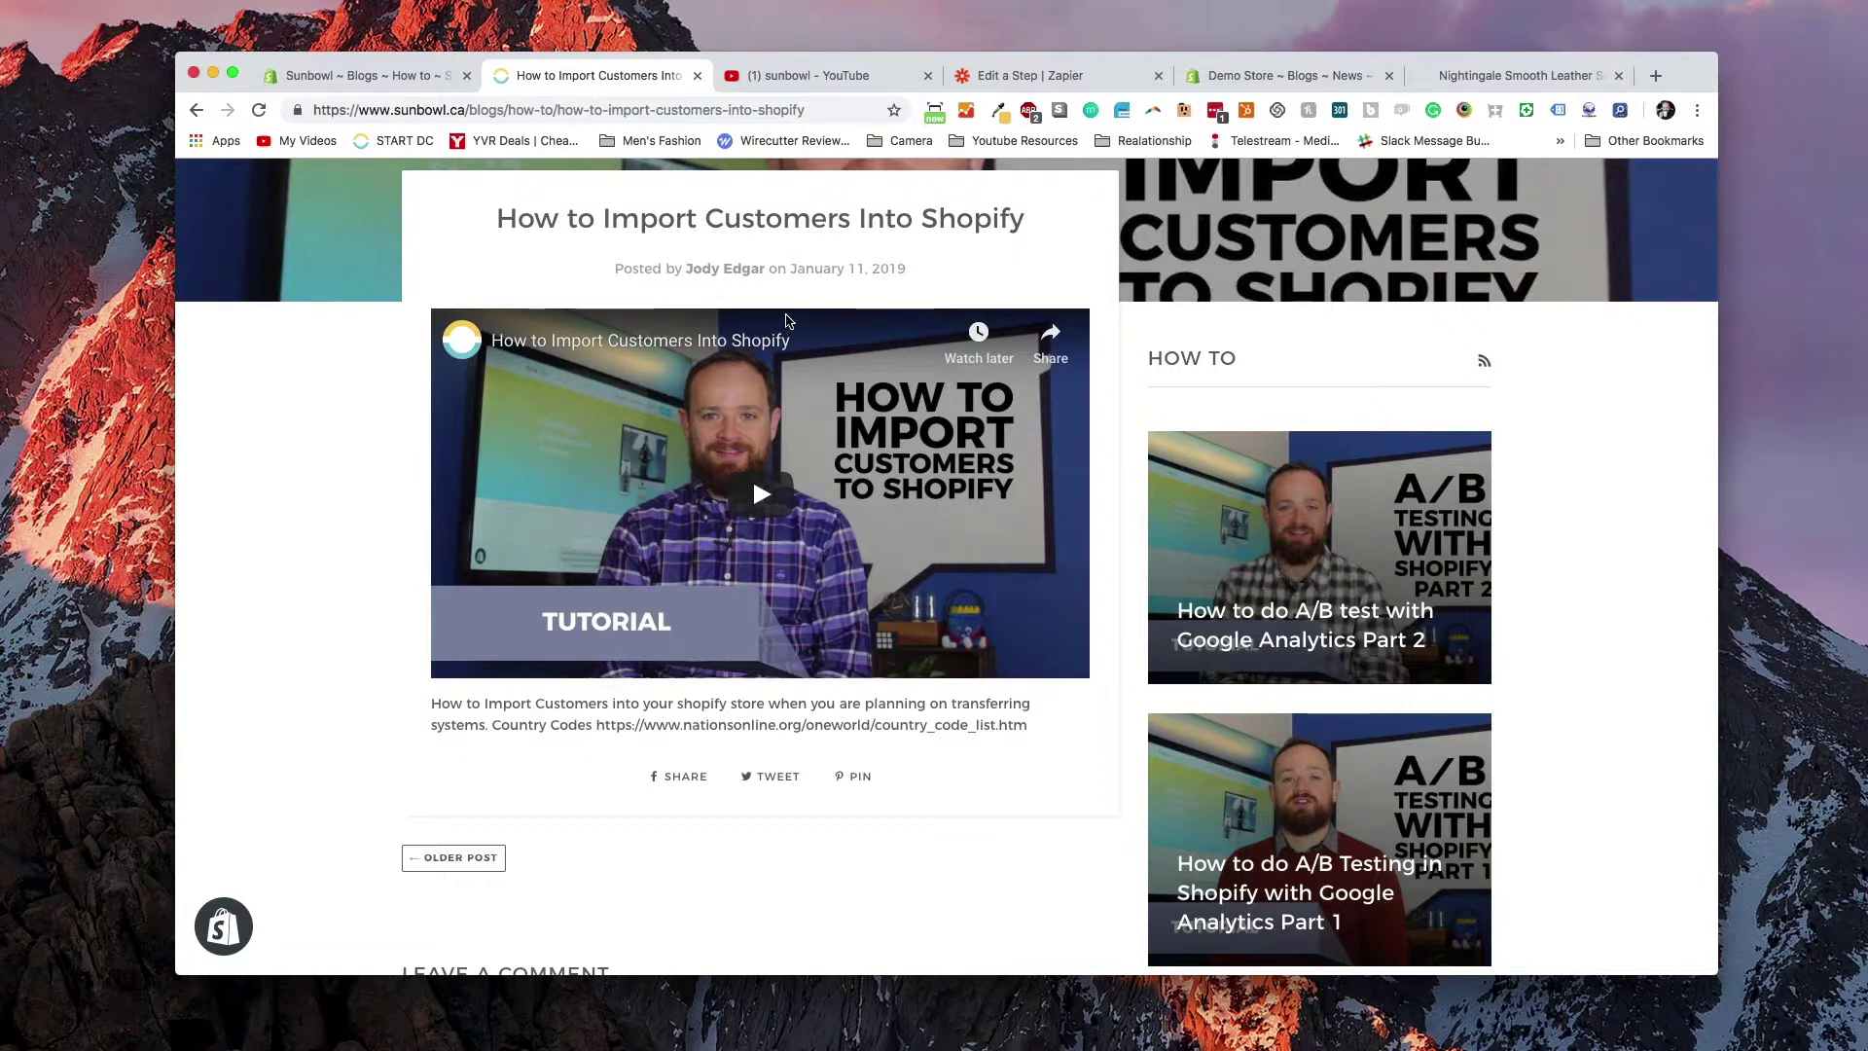
pyautogui.click(1012, 77)
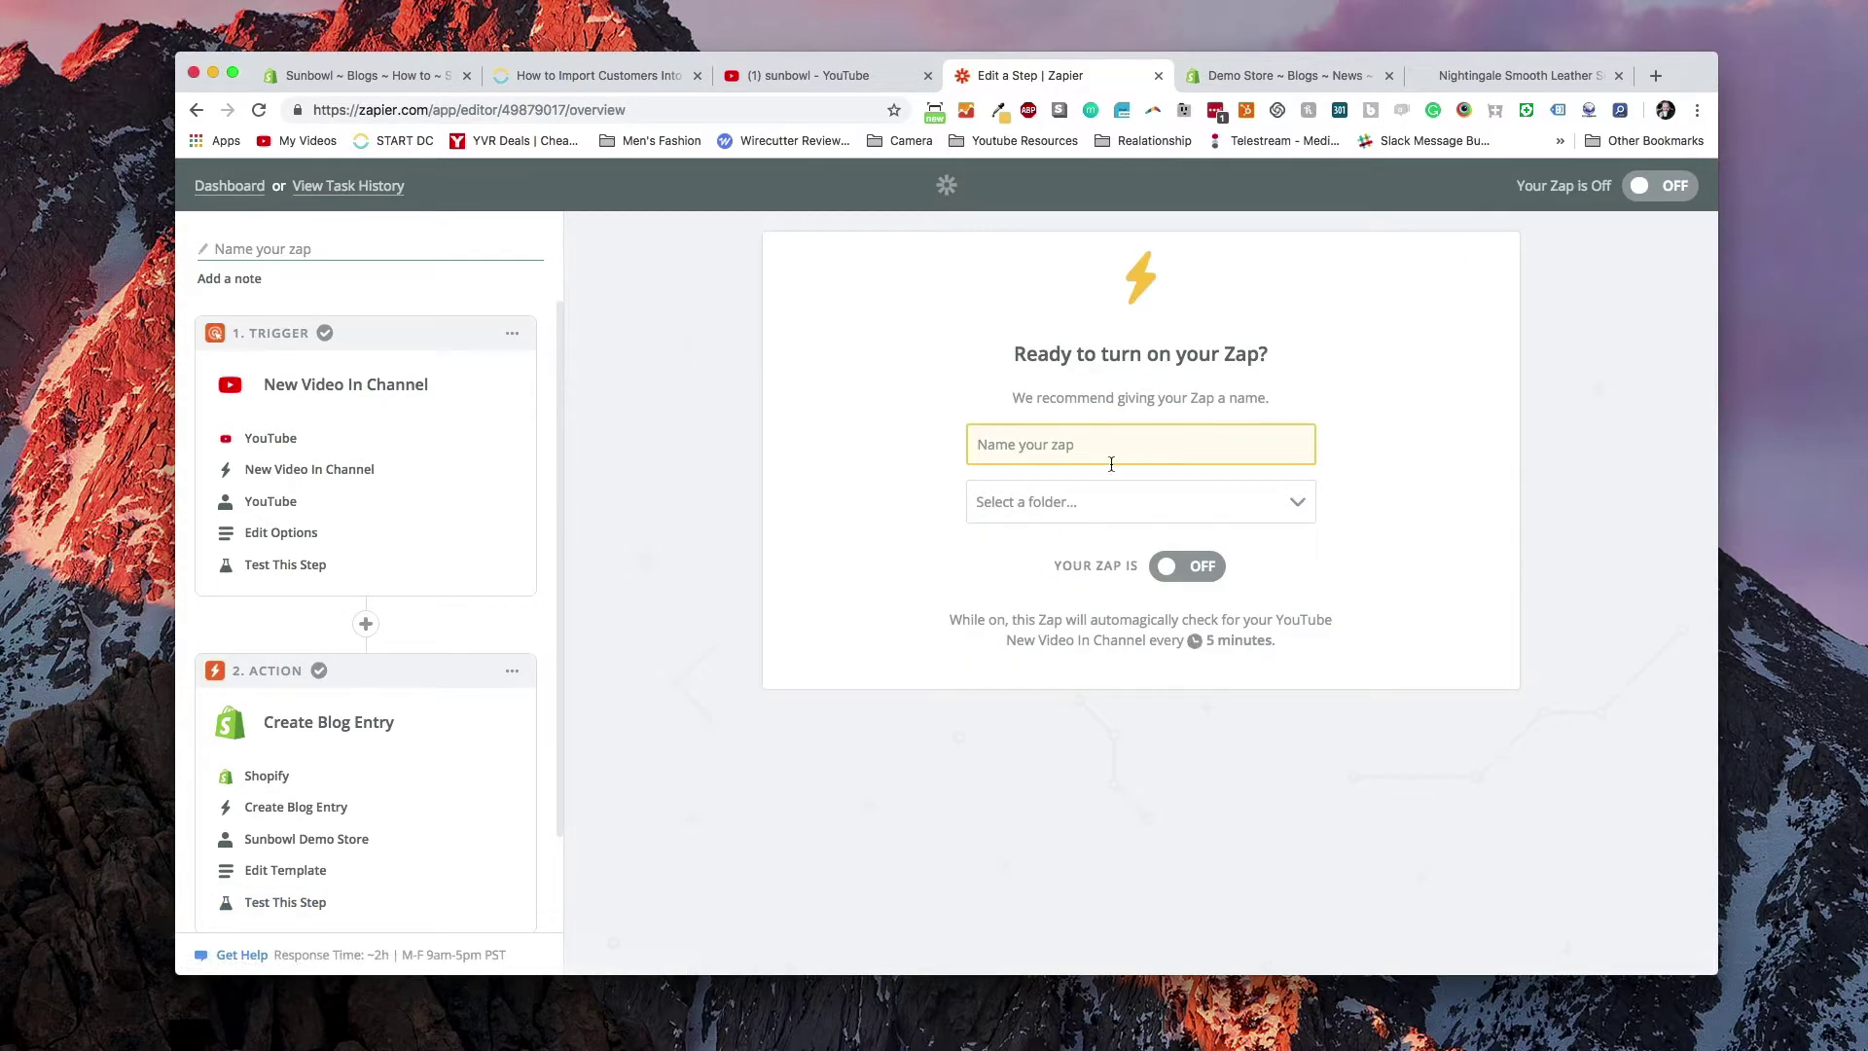
# Put the zap in the Sunbowl Website folder, name it 'Demo Store post', and turn it ON
pyautogui.click(1096, 525)
pyautogui.scroll(-5, 1093, 684)
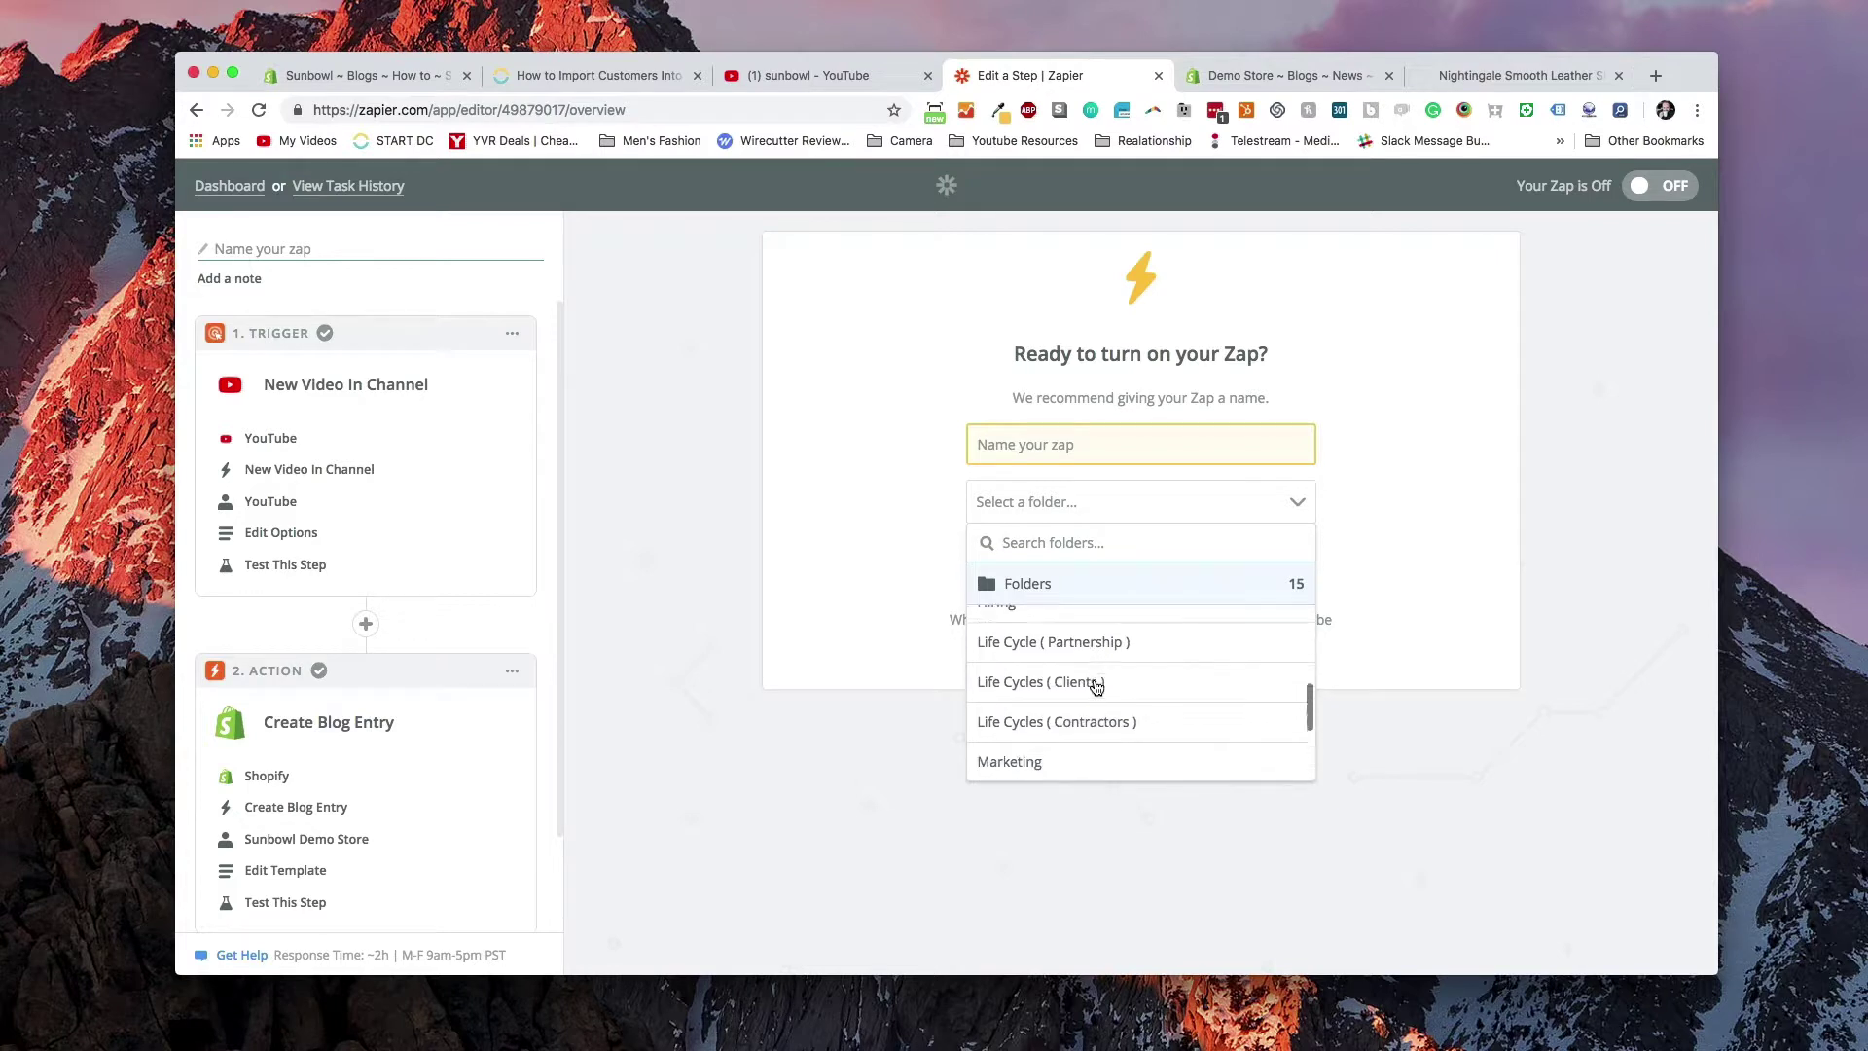
pyautogui.scroll(-4, 1092, 683)
pyautogui.click(1074, 771)
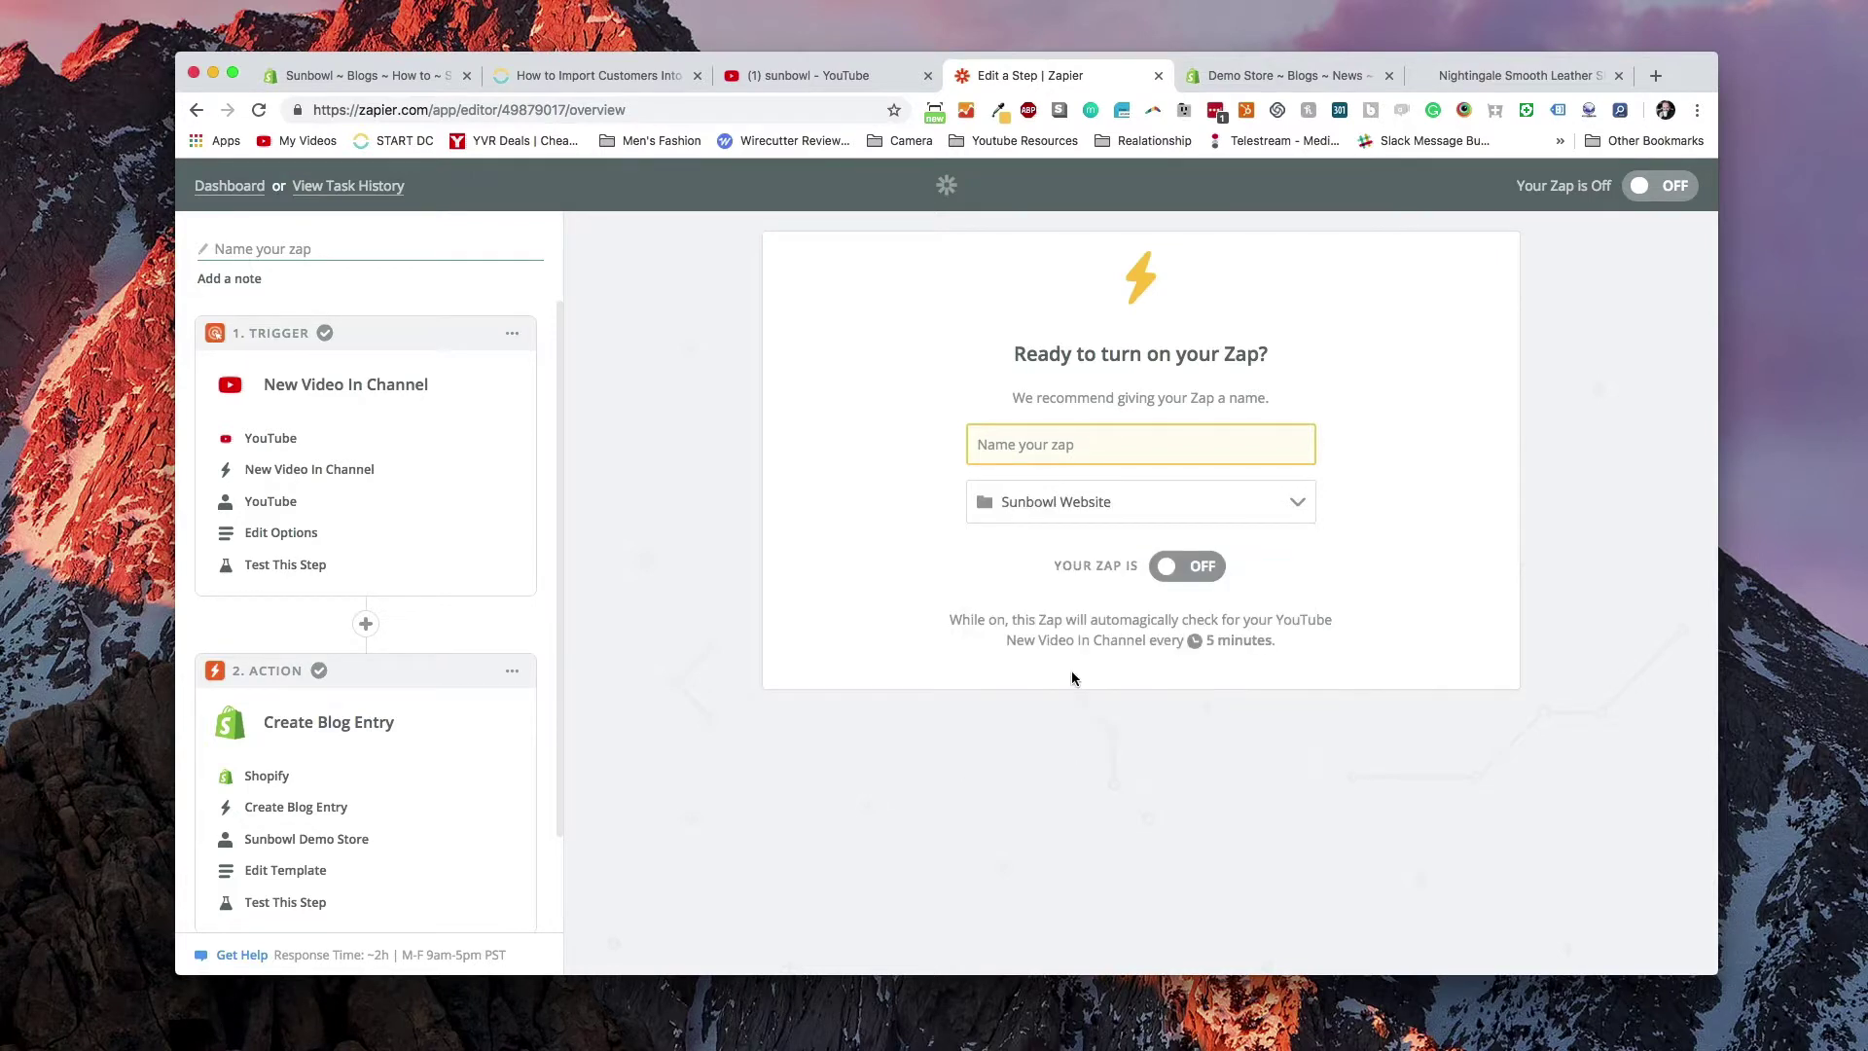
pyautogui.write('Demo St')
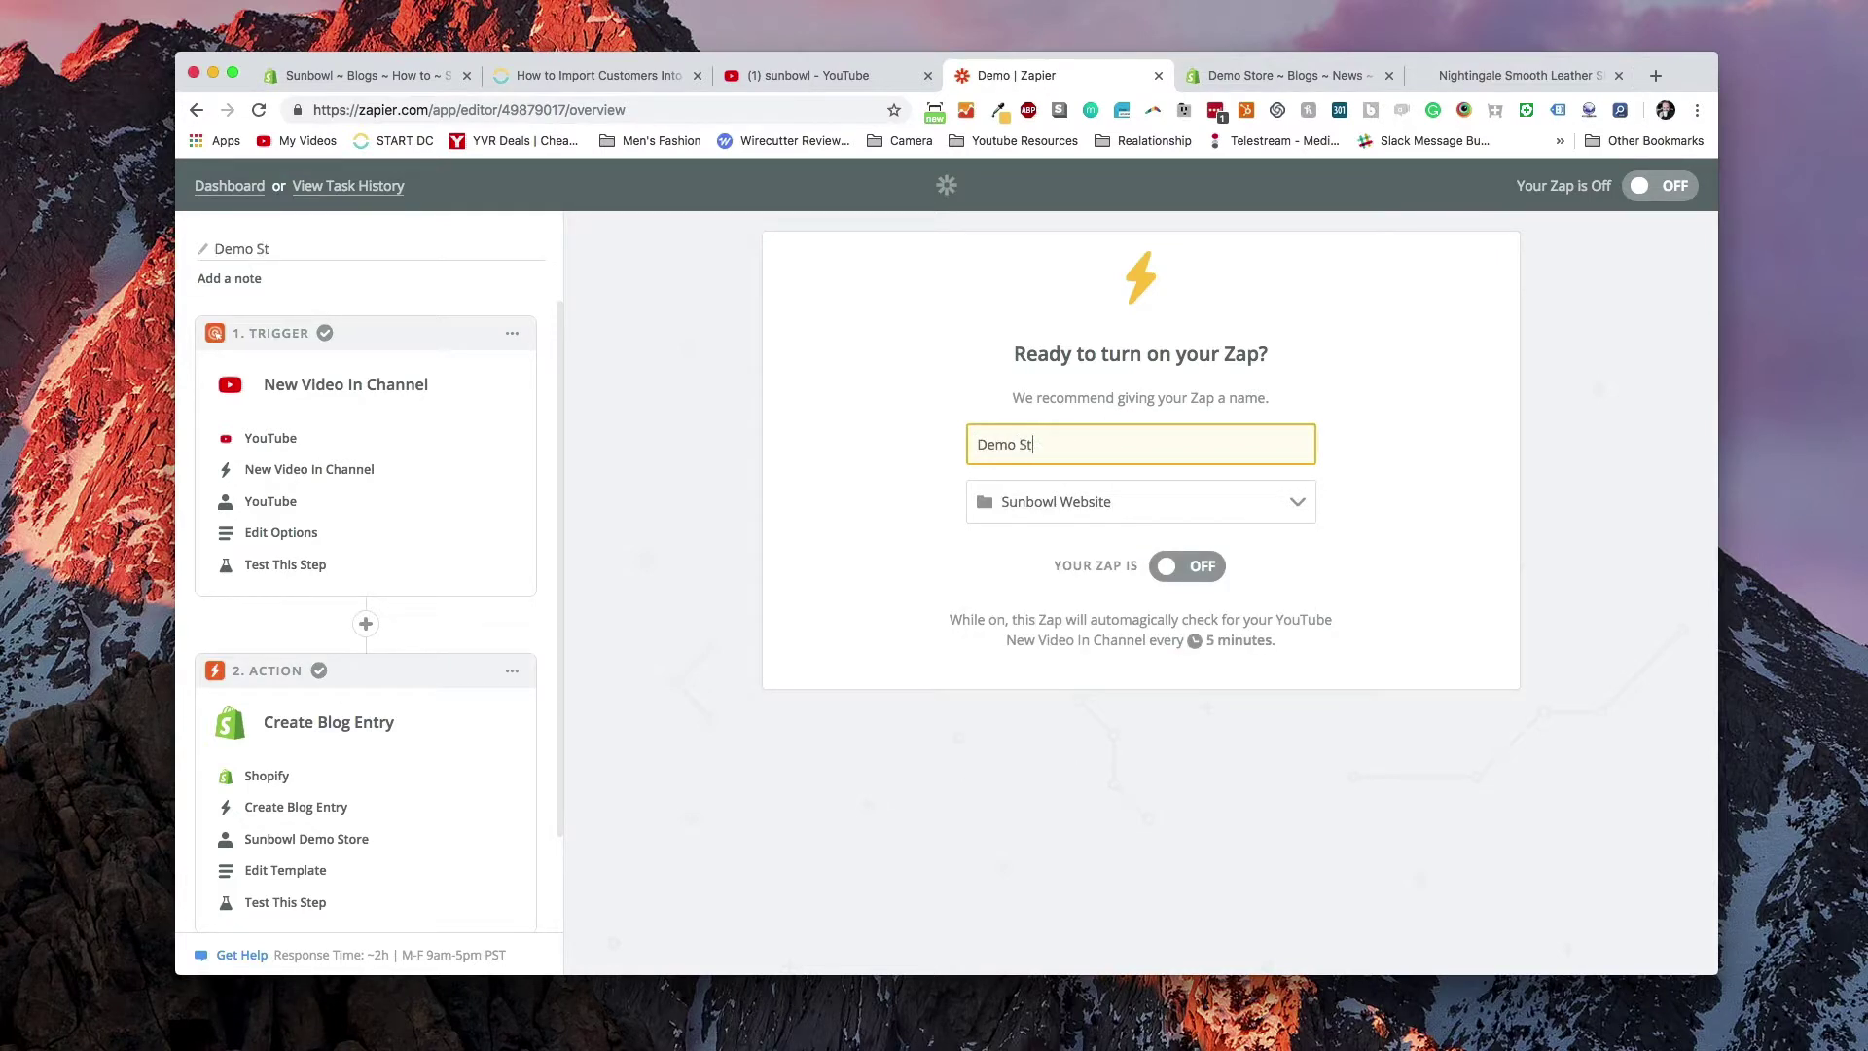
pyautogui.write('ore post')
pyautogui.click(1174, 566)
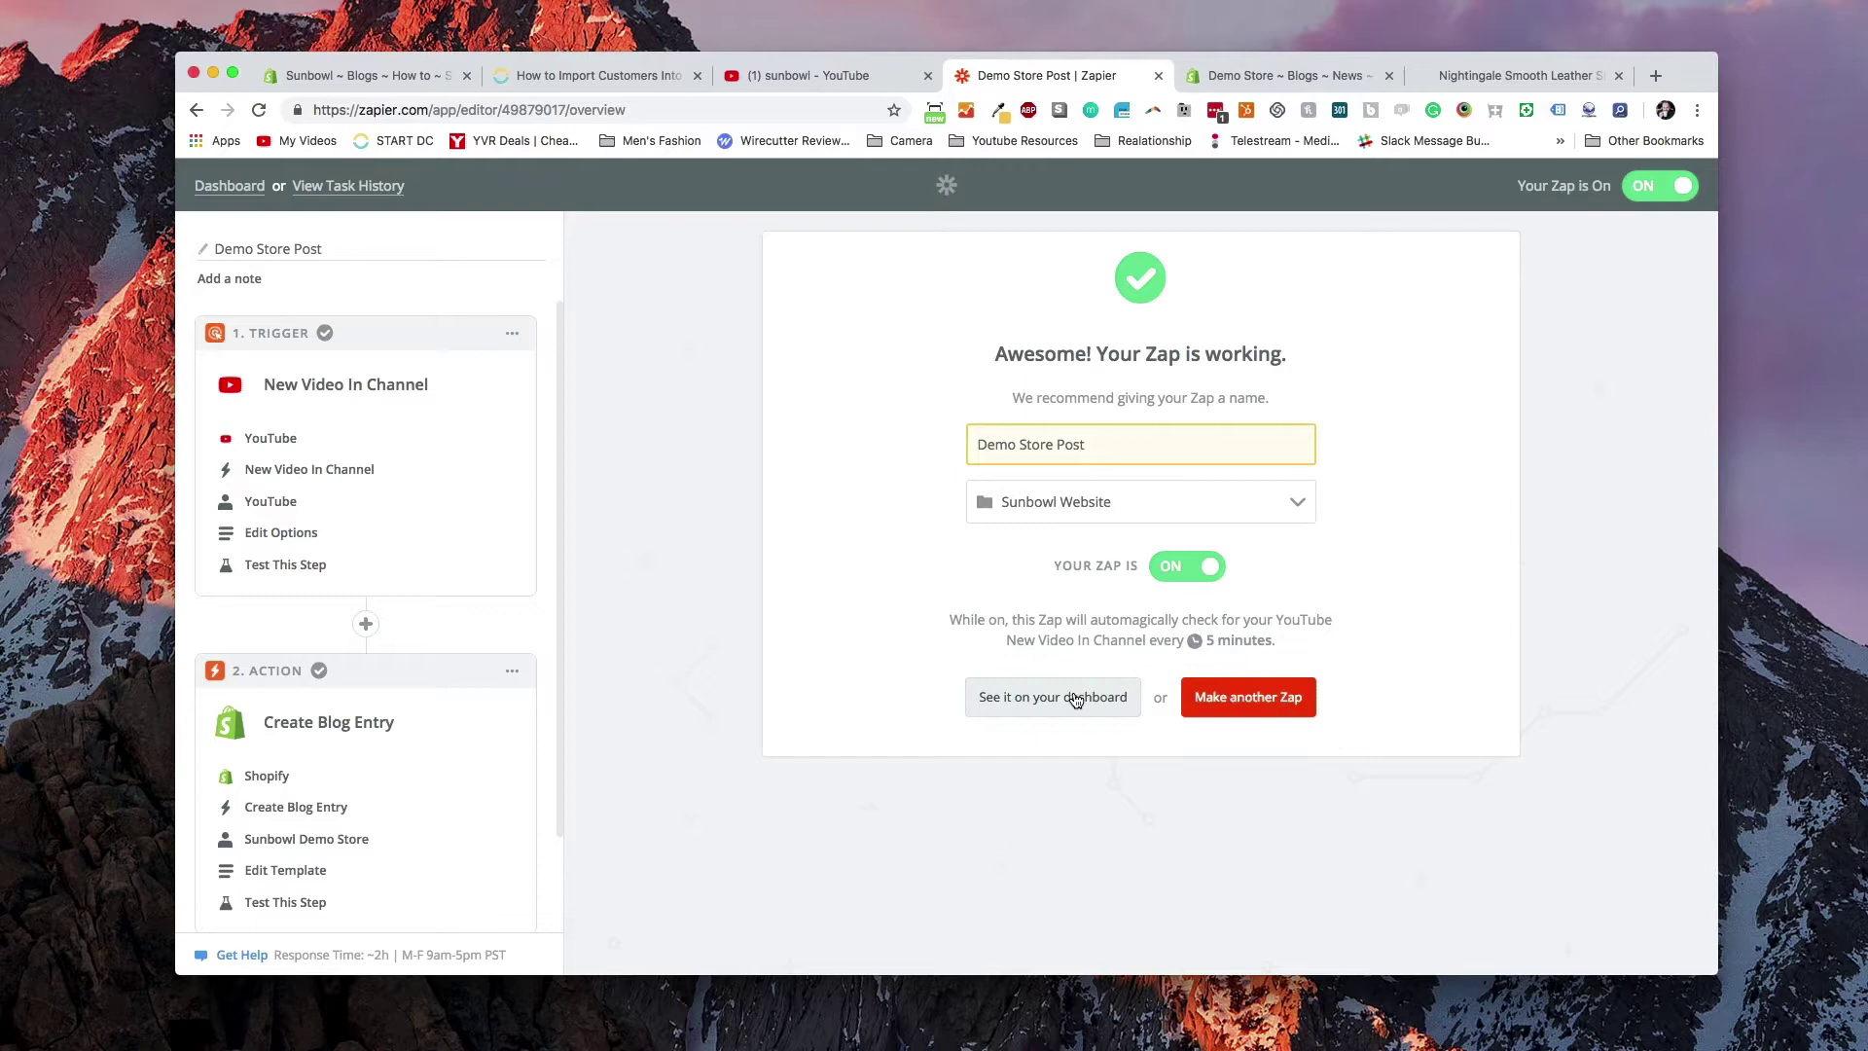
# Go to the dashboard to see Demo Store Post listed as on in Sunbowl Website
pyautogui.click(1109, 703)
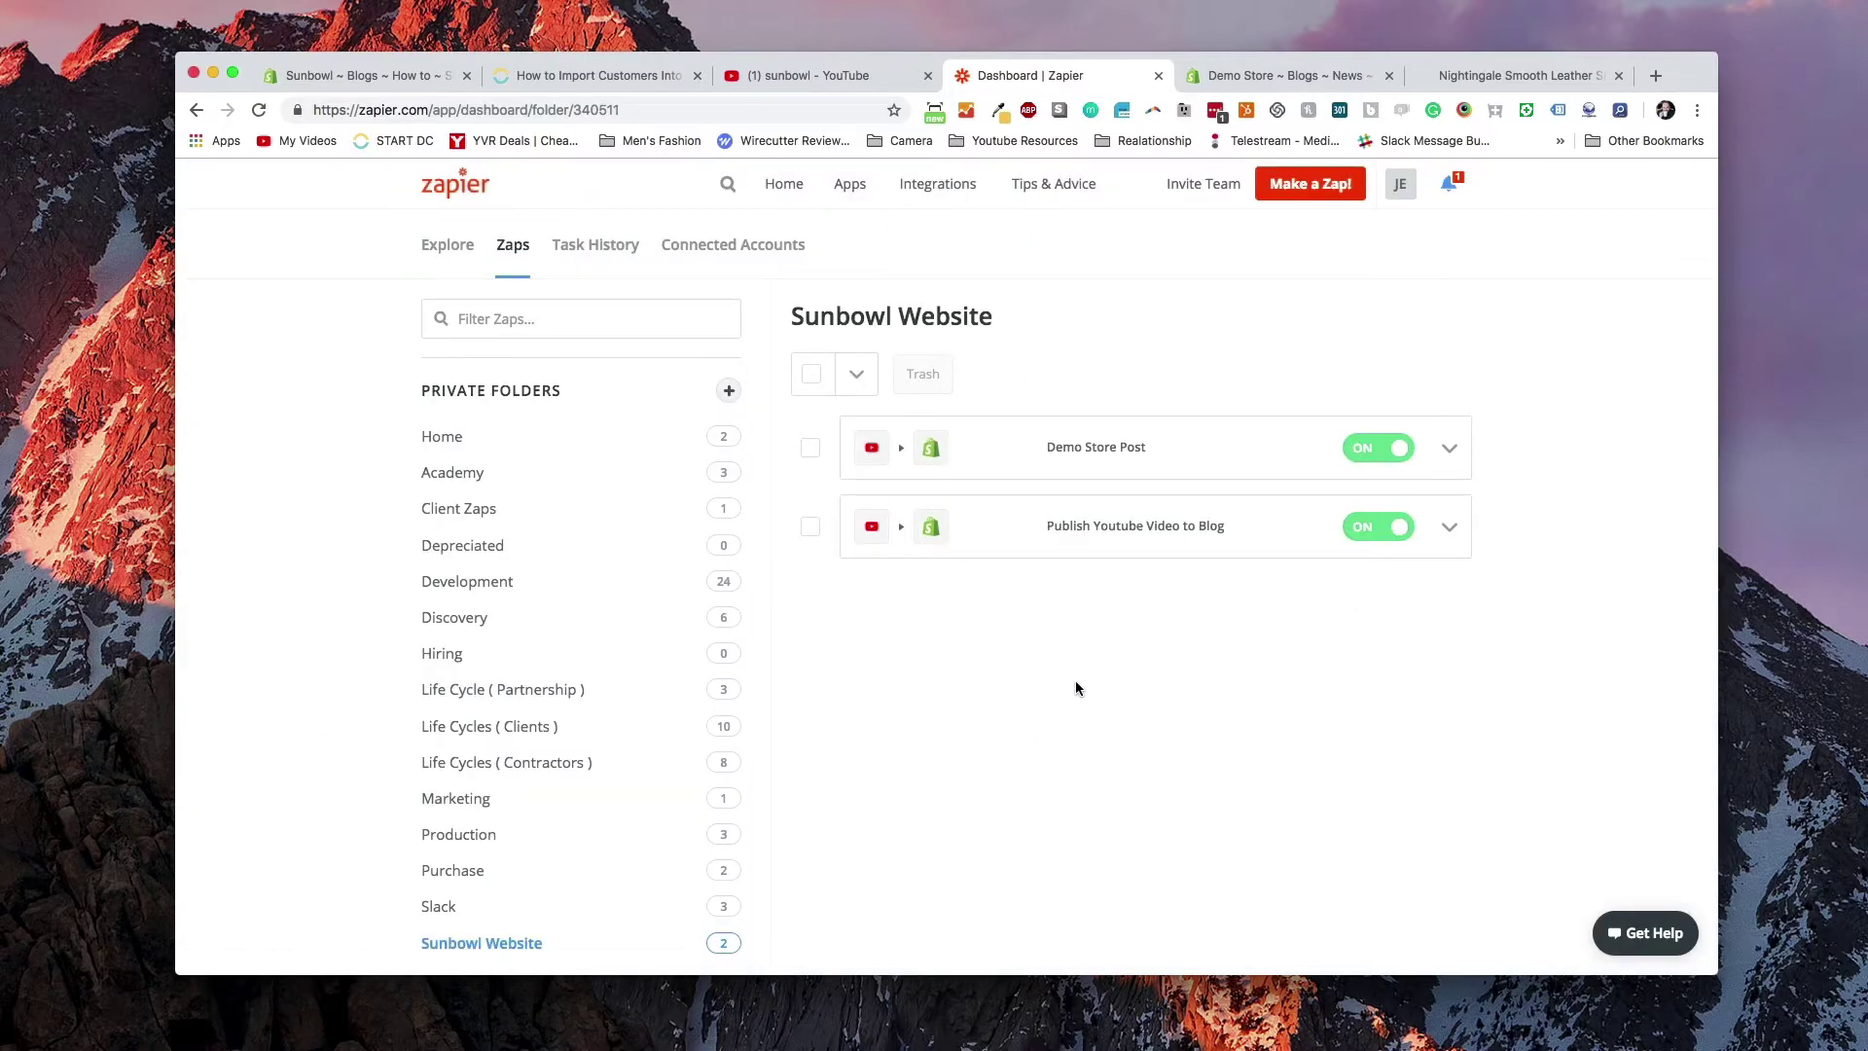